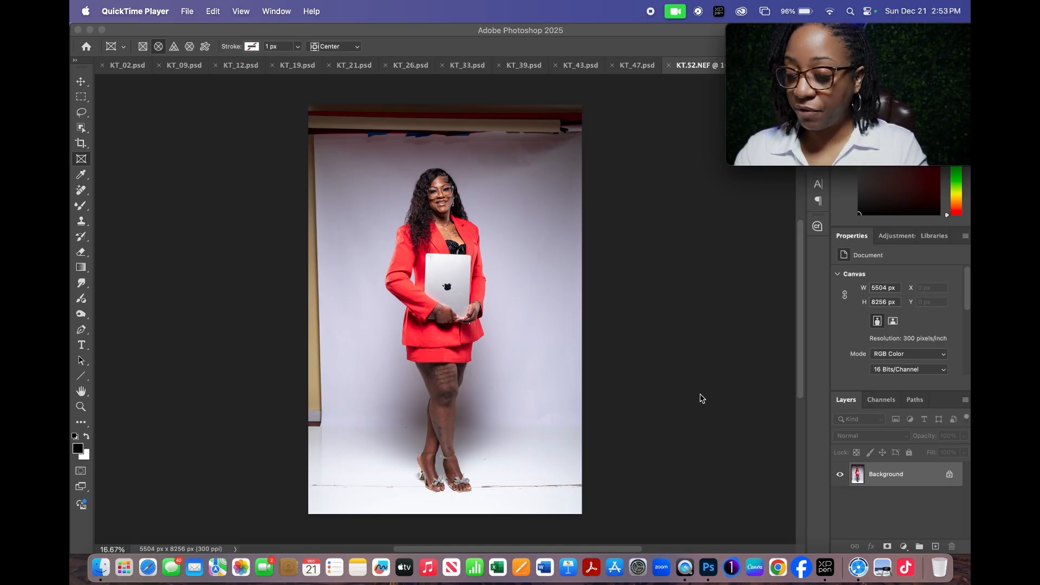
- Duplicate the Background layer
left_click(892, 484)
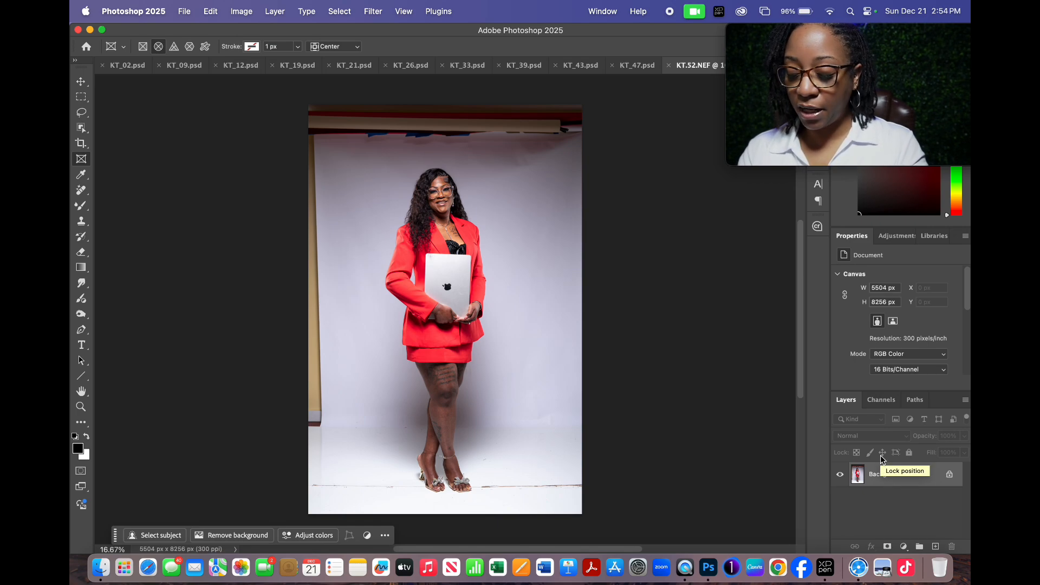
key("super+j")
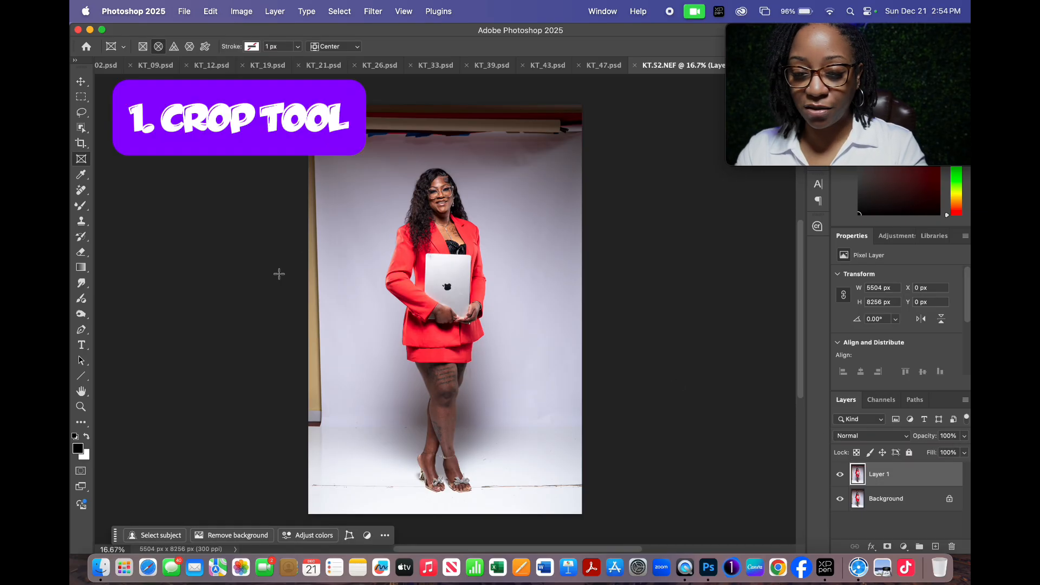
- Start a crop of the photo with the aspect ratio set to 4:5 (8:10)
left_click(82, 144)
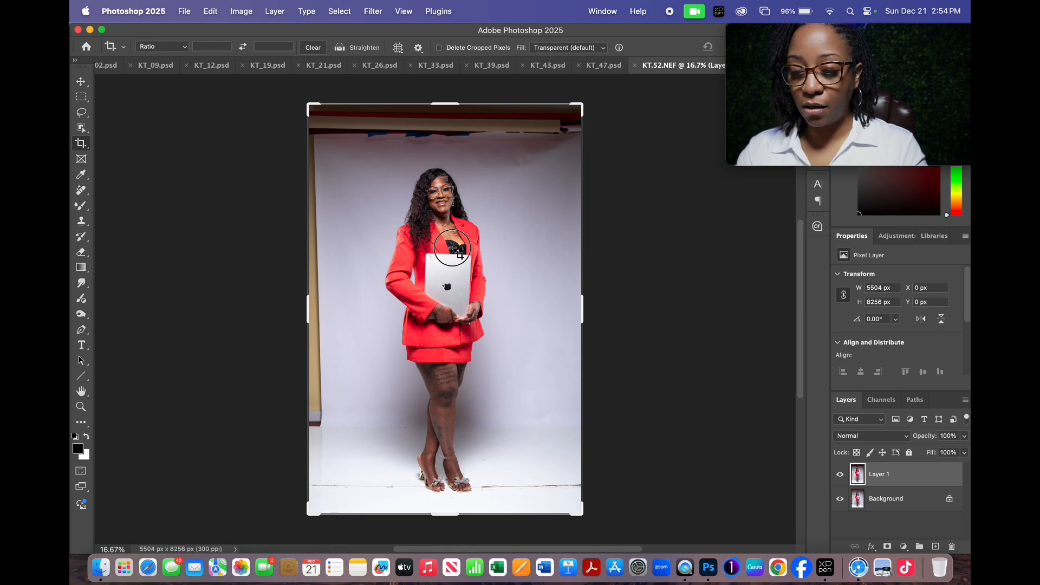
left_click(460, 254)
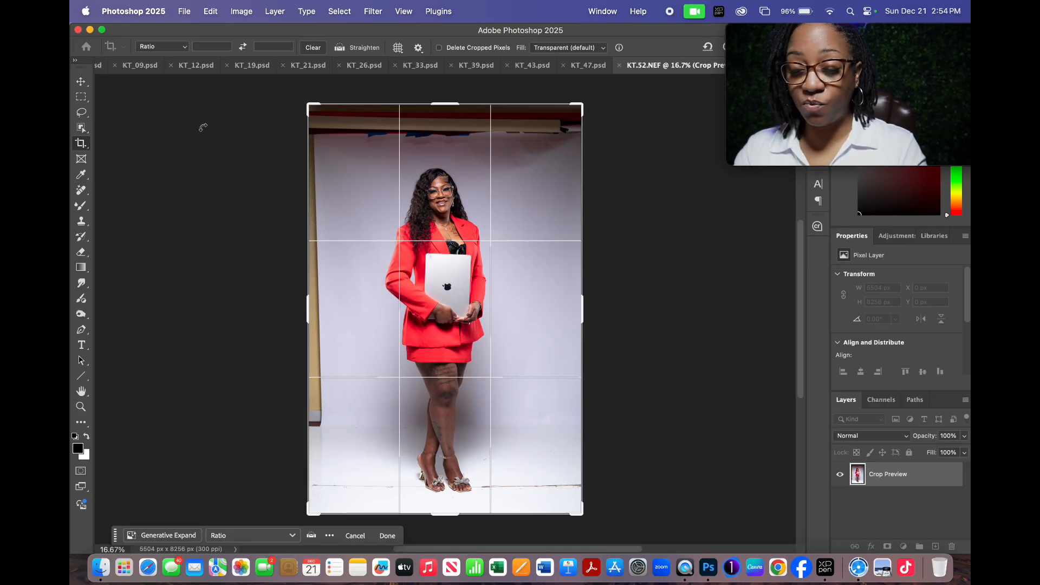
left_click(185, 48)
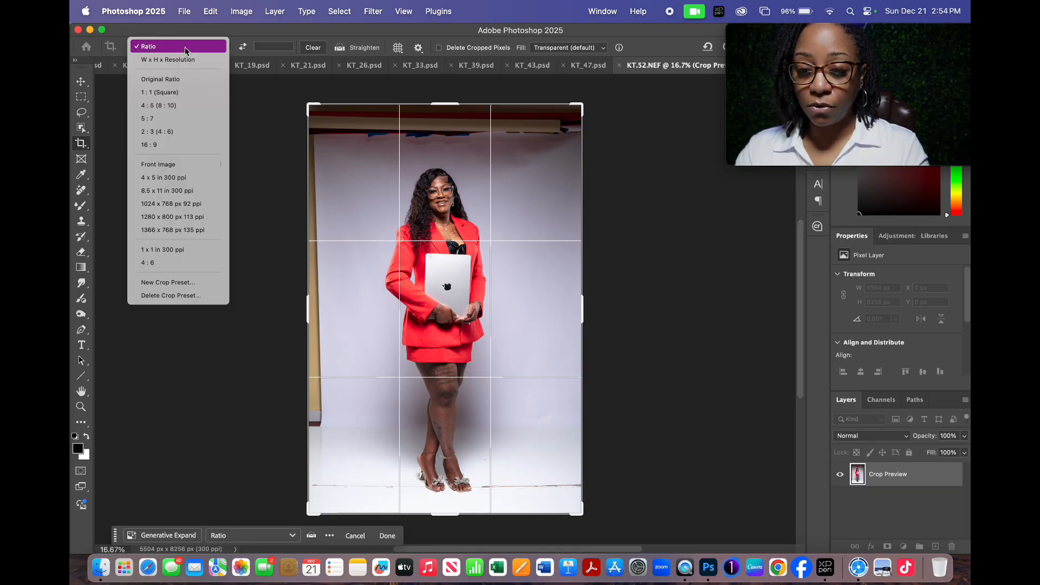
left_click(157, 108)
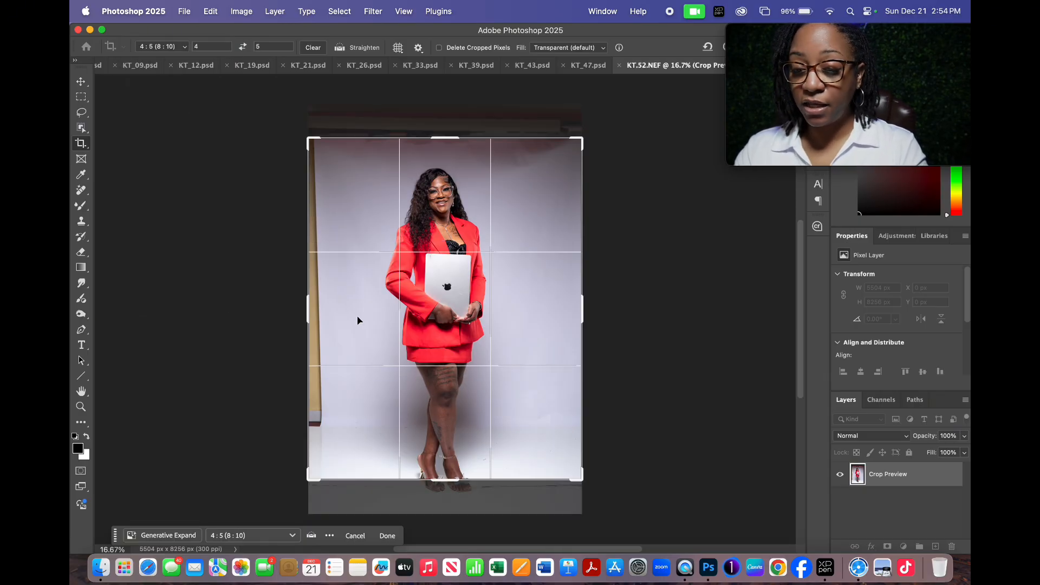
- Extend the crop frame beyond both sides of the photo and reposition the woman within it
left_click_drag(447, 208, 473, 208)
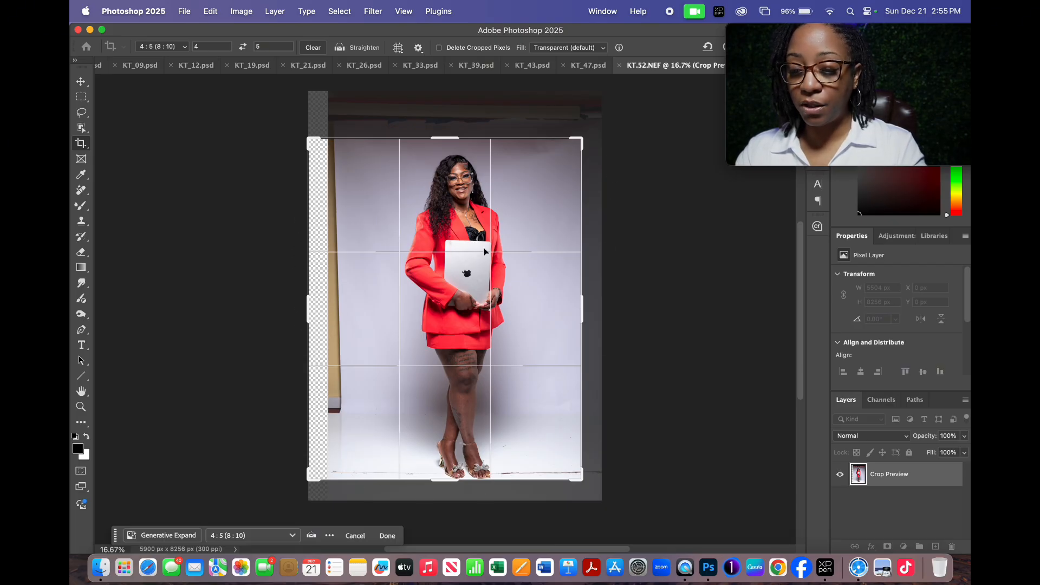
left_click_drag(486, 252, 468, 241)
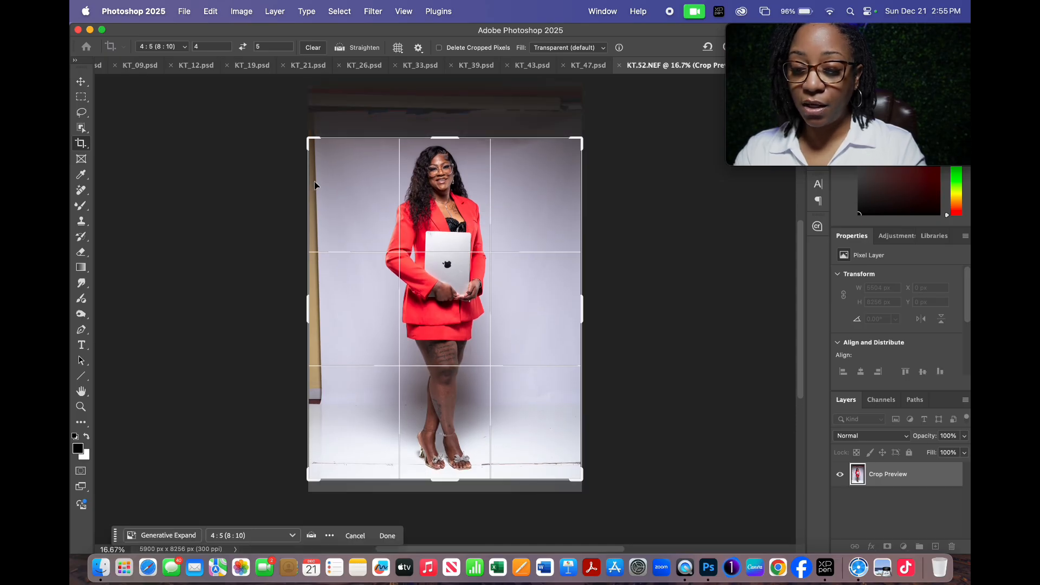
left_click_drag(313, 139, 286, 124)
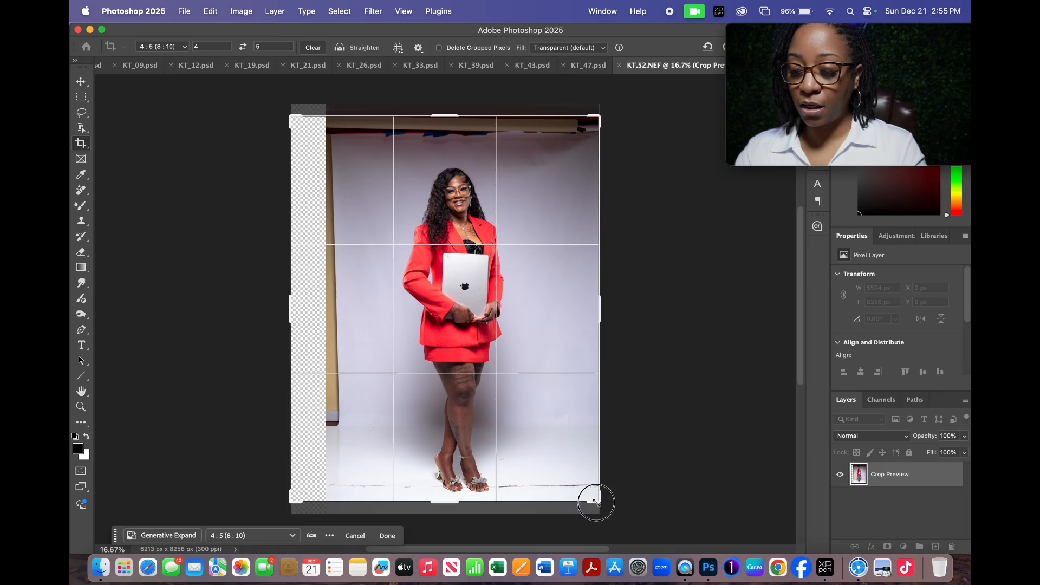
left_click_drag(596, 500, 604, 510)
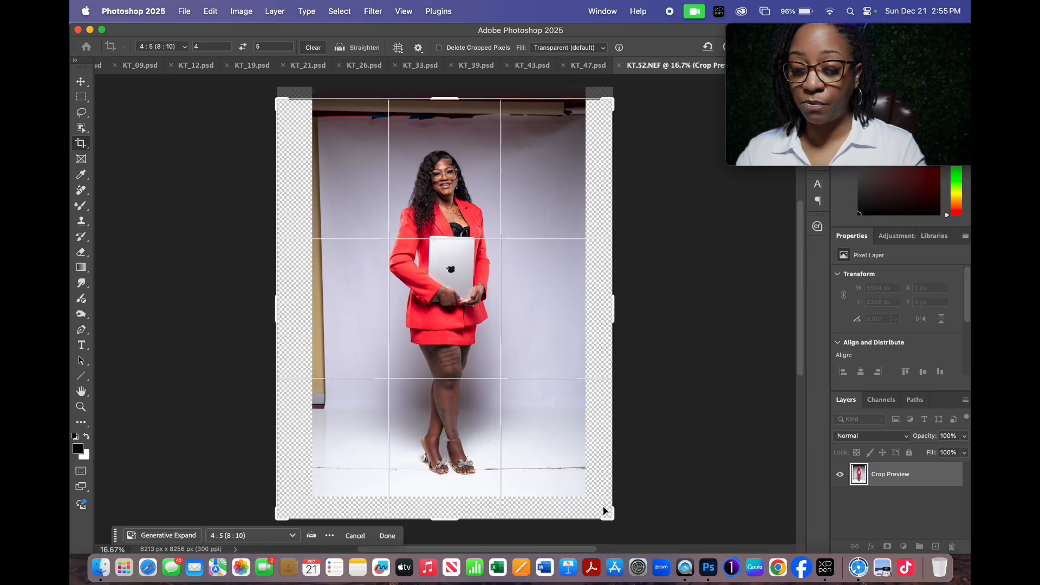
left_click_drag(443, 239, 447, 252)
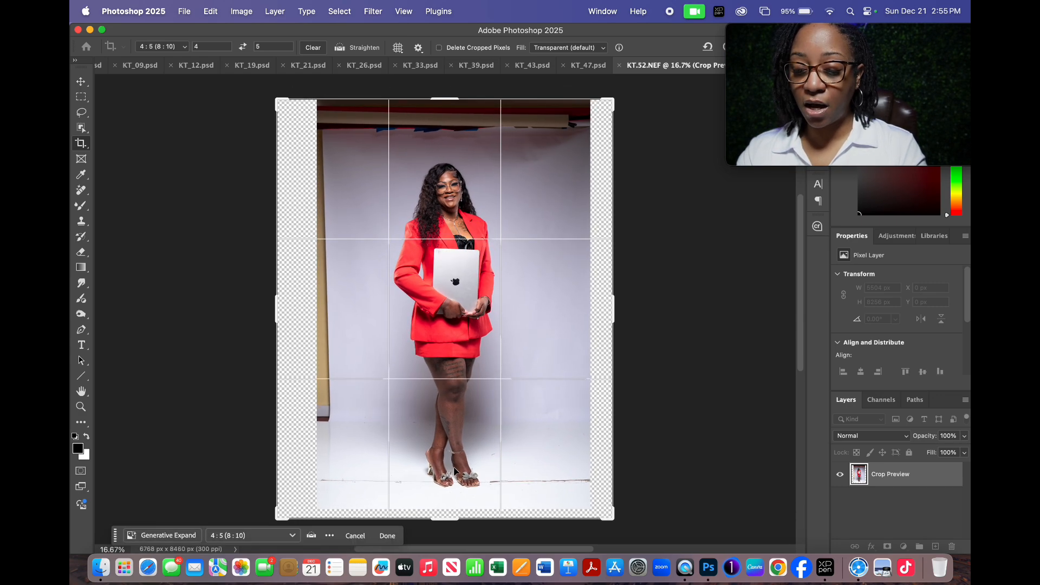
left_click_drag(451, 257, 451, 257)
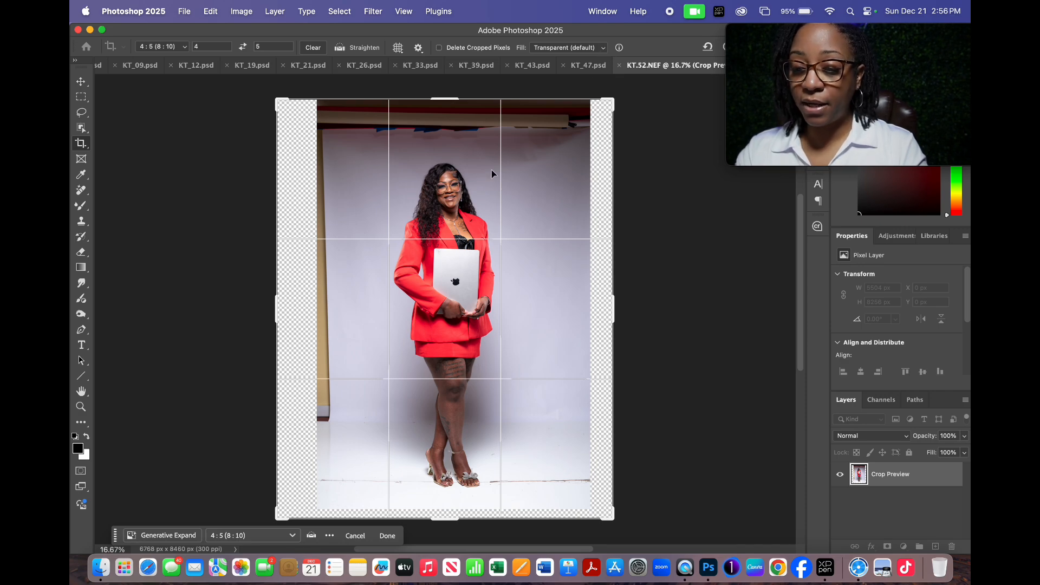
- Tighten the crop frame around the woman, cutting off her feet and the backdrop's outer edges
left_click_drag(281, 102, 325, 142)
left_click_drag(400, 246, 433, 313)
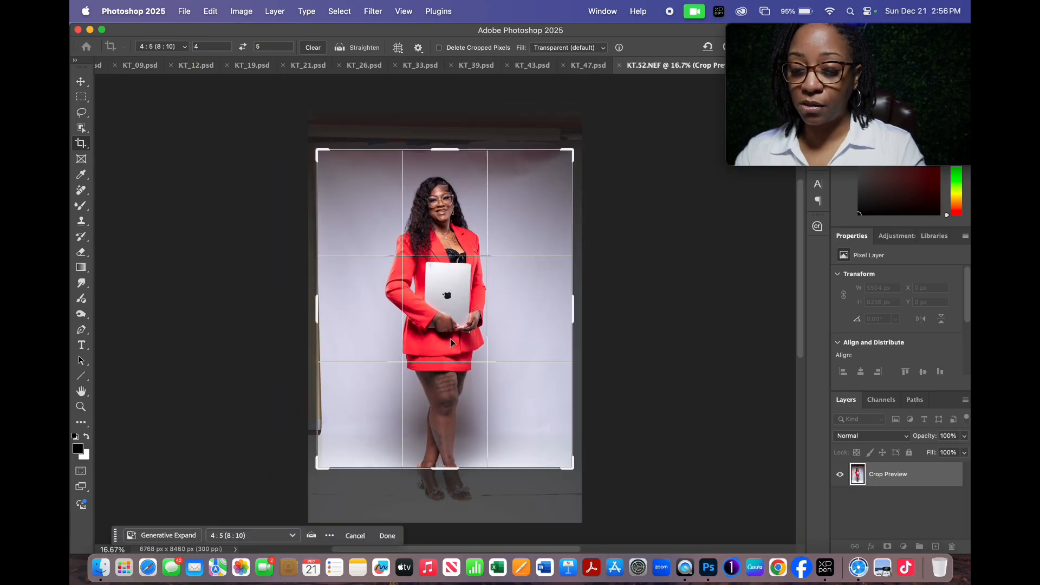
left_click_drag(566, 469, 558, 459)
left_click_drag(495, 399, 482, 397)
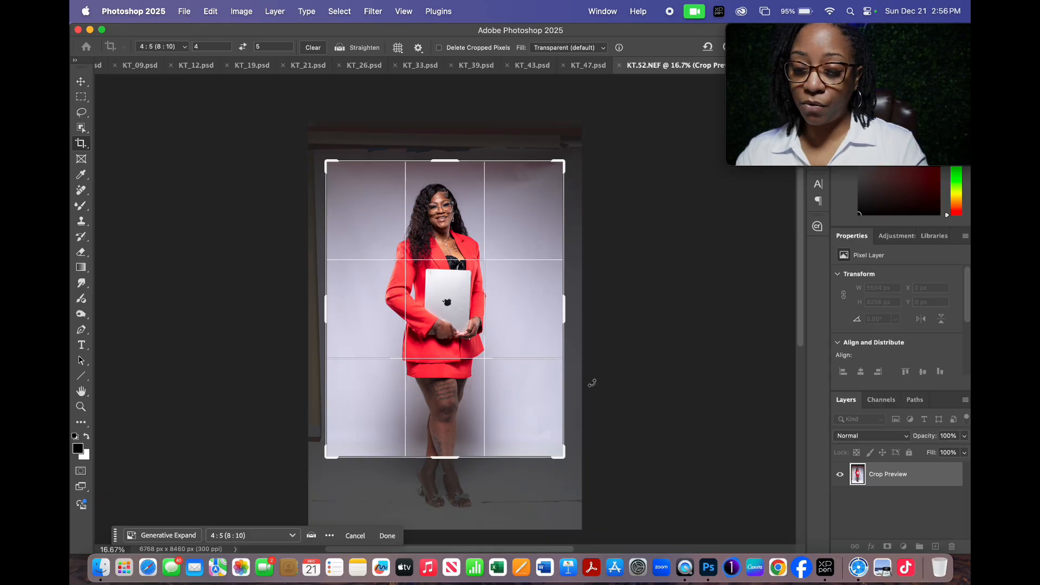
- Enlarge the crop frame to include her feet, shift the photo toward the frame's left side, and check the crop's fill options
left_click_drag(325, 457, 318, 502)
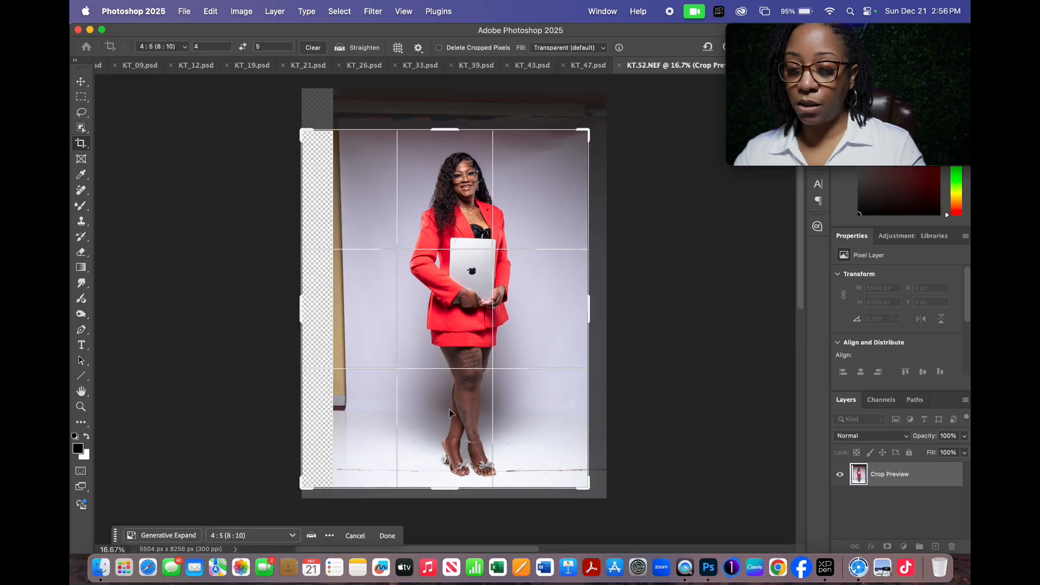
left_click_drag(449, 401, 390, 398)
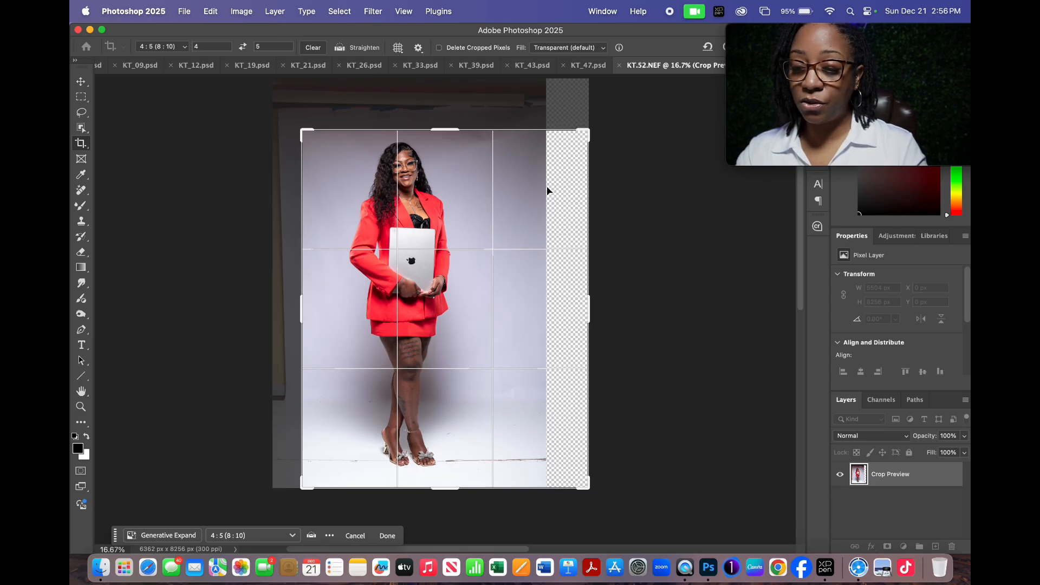
left_click(604, 49)
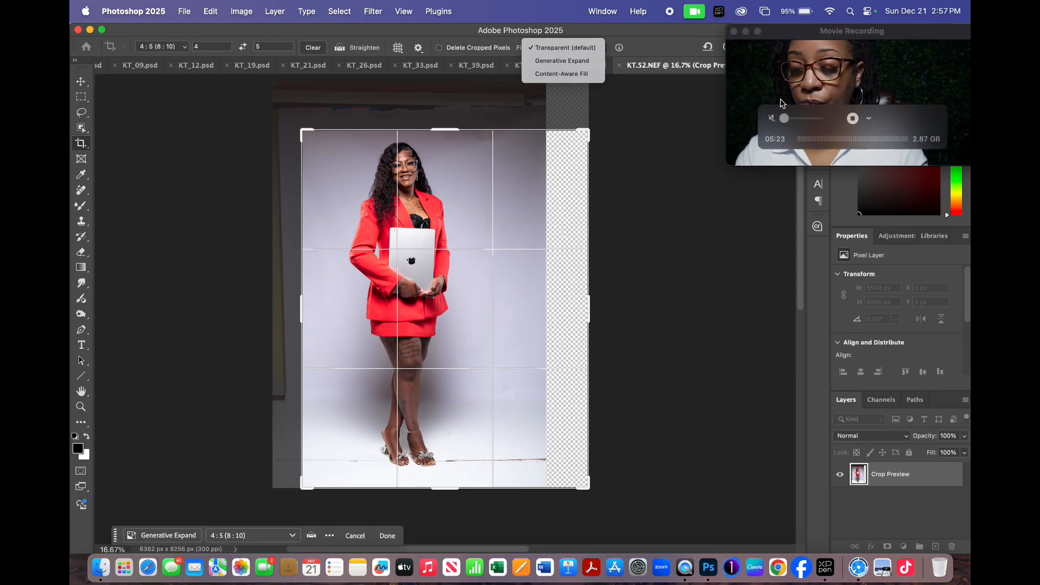
left_click(285, 111)
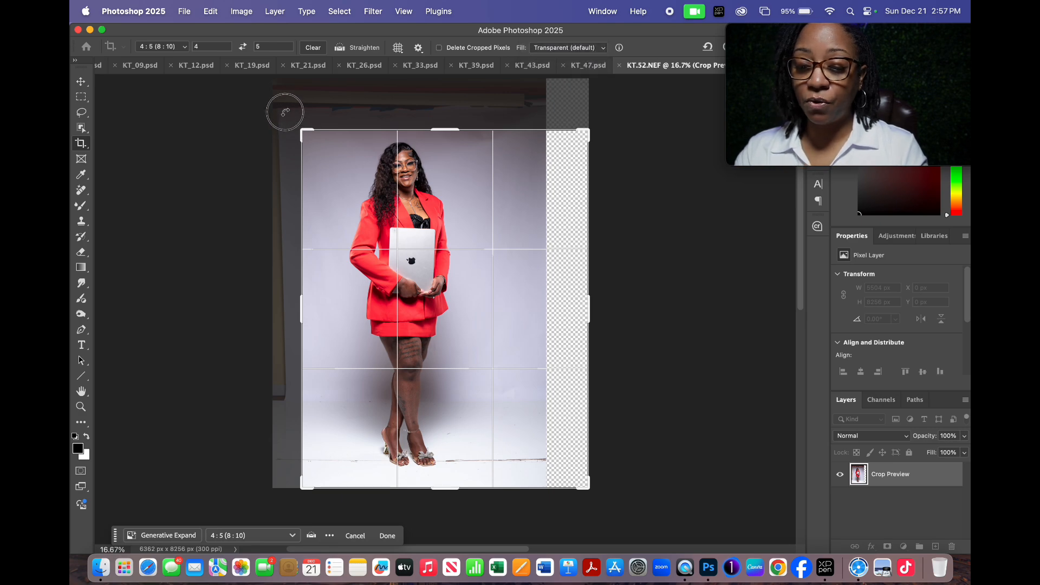
- Expand the crop frame to the photo's full height with equal empty strips on both sides, and apply the crop
left_click_drag(352, 216, 353, 216)
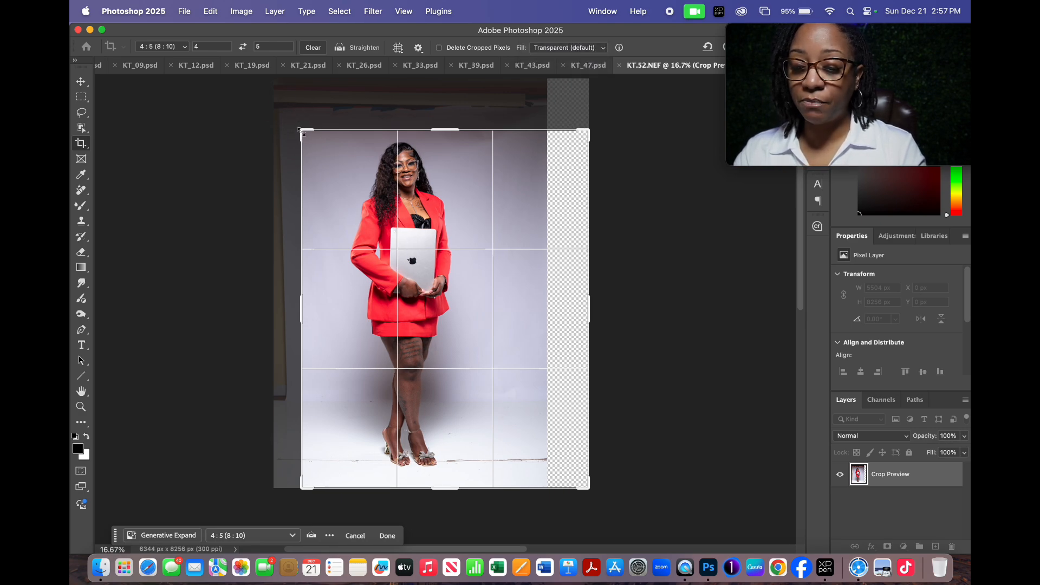
left_click_drag(303, 133, 278, 105)
left_click_drag(415, 343, 428, 344)
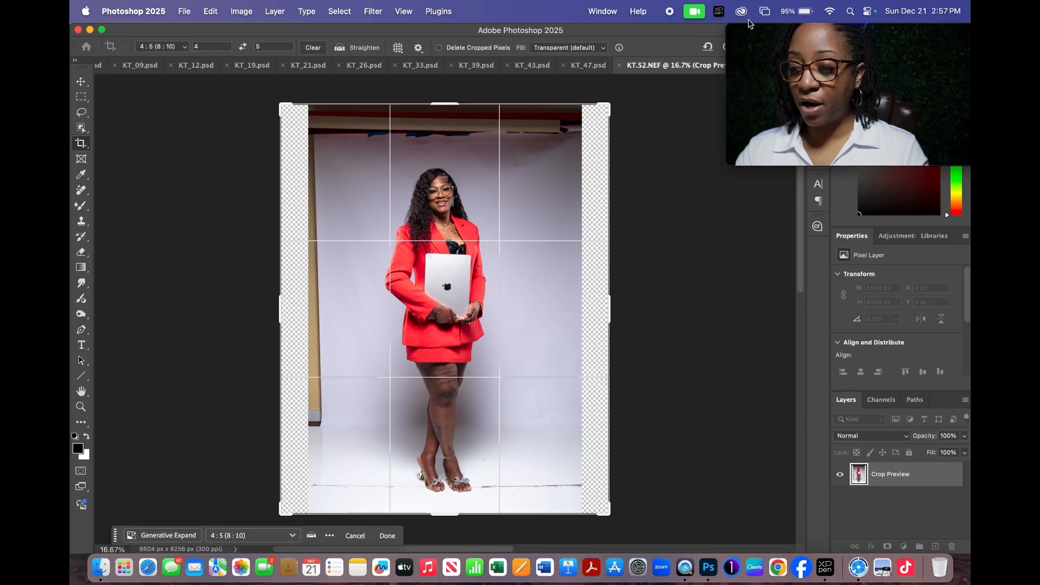
mouse_move(744, 31)
left_click_drag(743, 31, 786, 70)
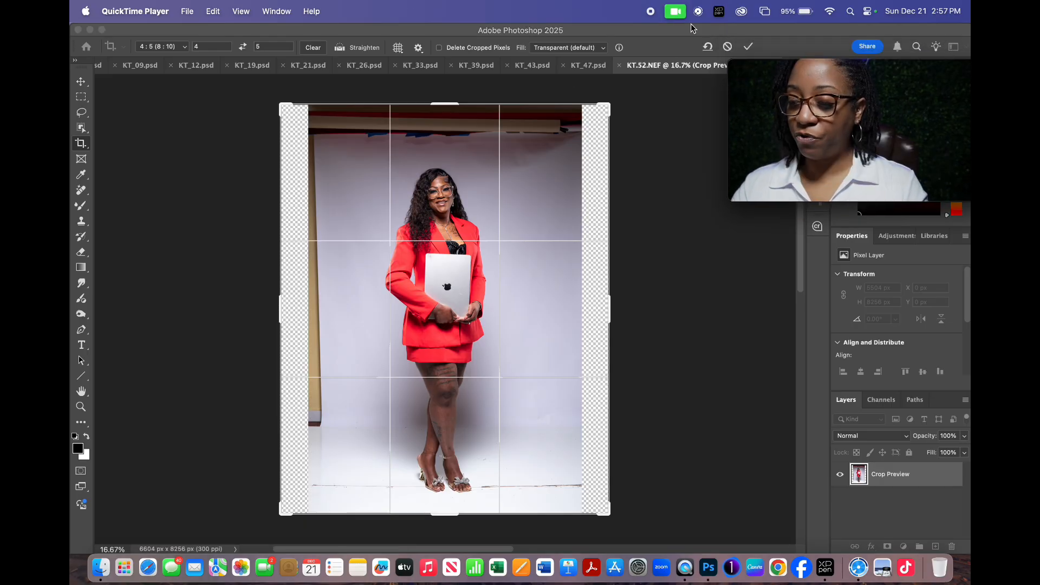
left_click(751, 53)
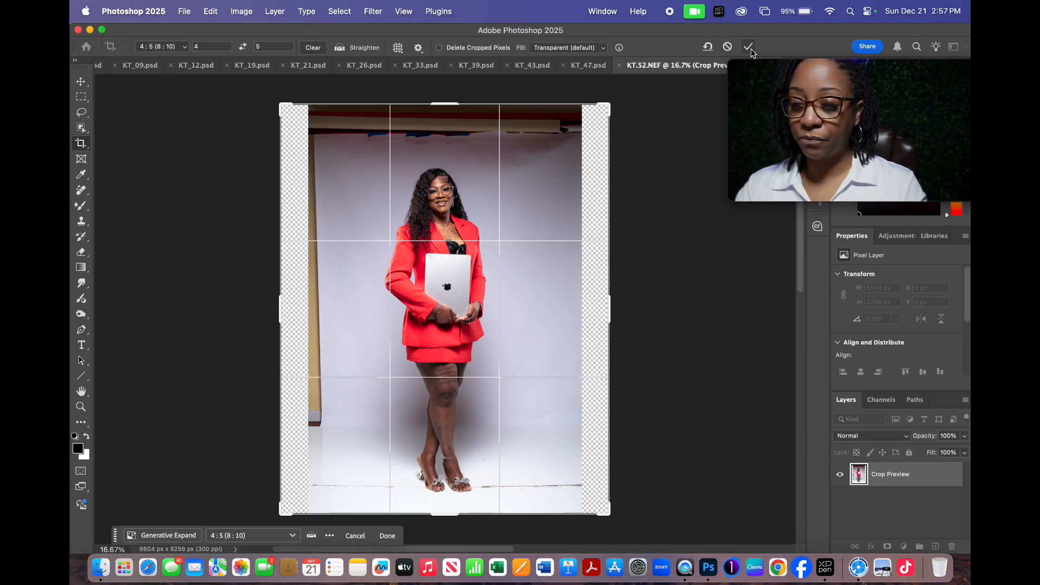
left_click(750, 47)
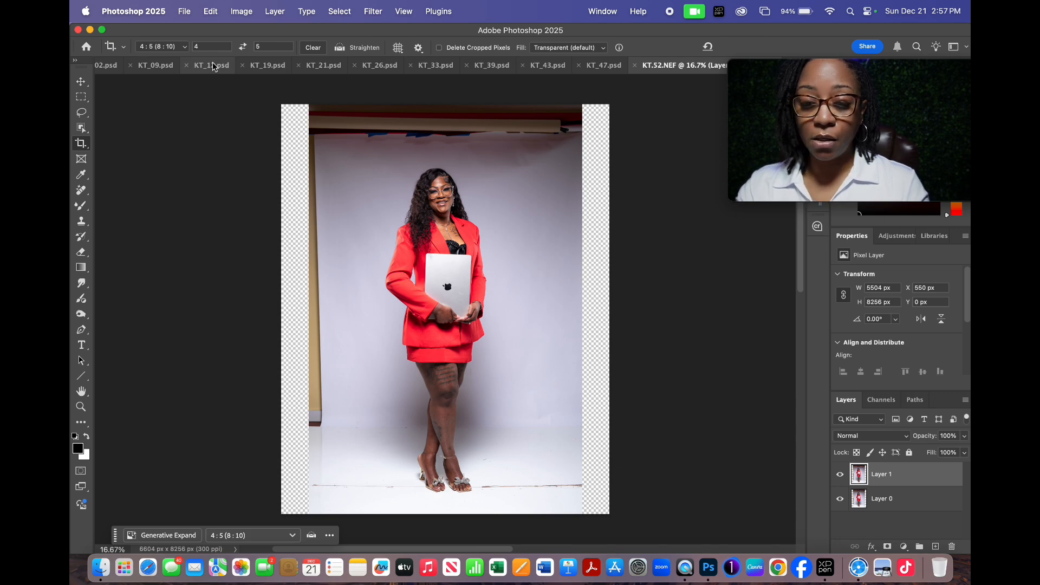
- Select the top, right and left border areas, including the transparent strips and backdrop edges, with the Rectangular Marquee tool
left_click(81, 98)
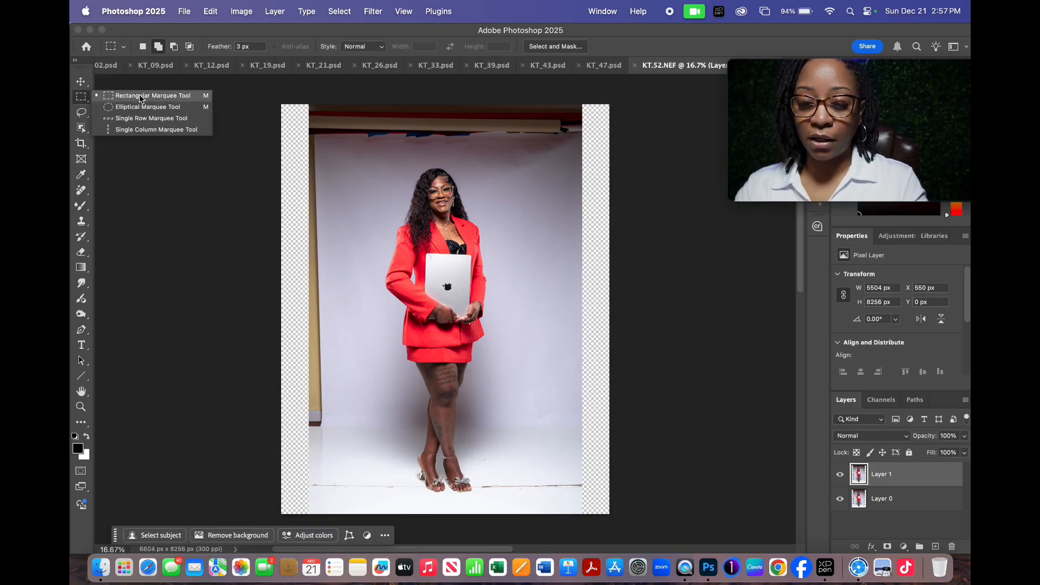
left_click(161, 101)
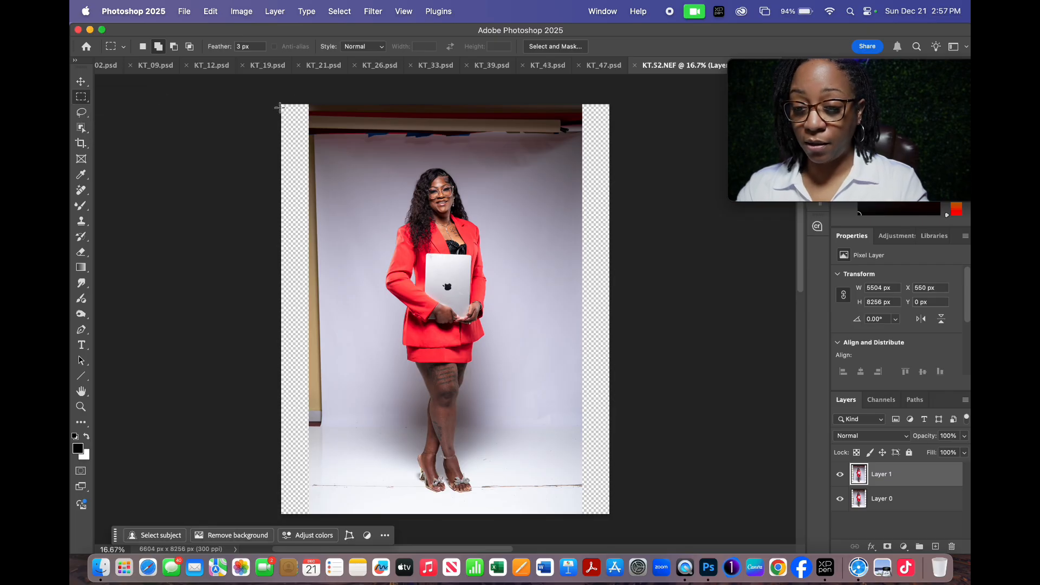
left_click_drag(277, 101, 648, 150)
left_click_drag(560, 105, 722, 526)
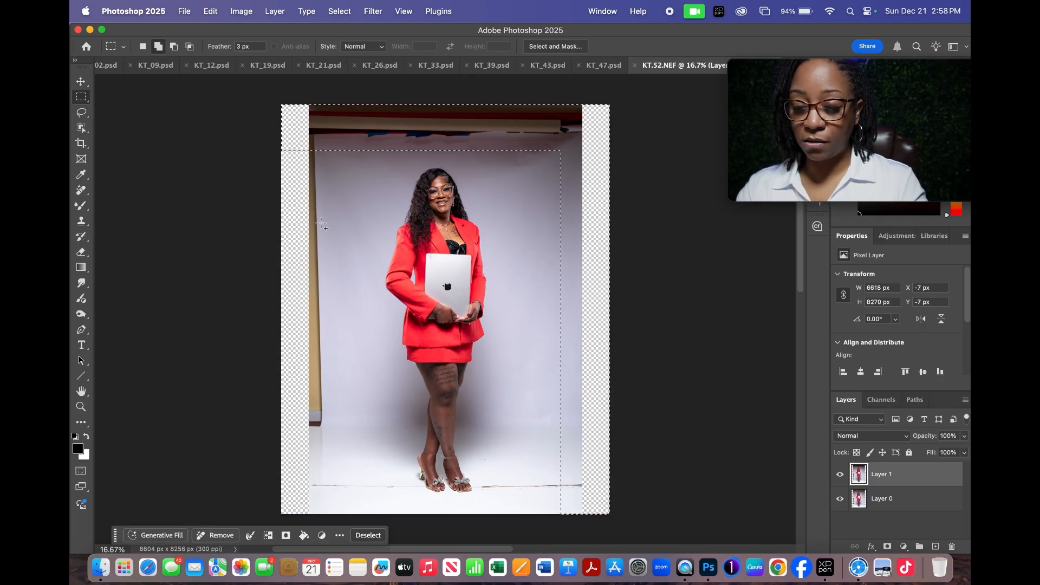
left_click_drag(274, 98, 328, 537)
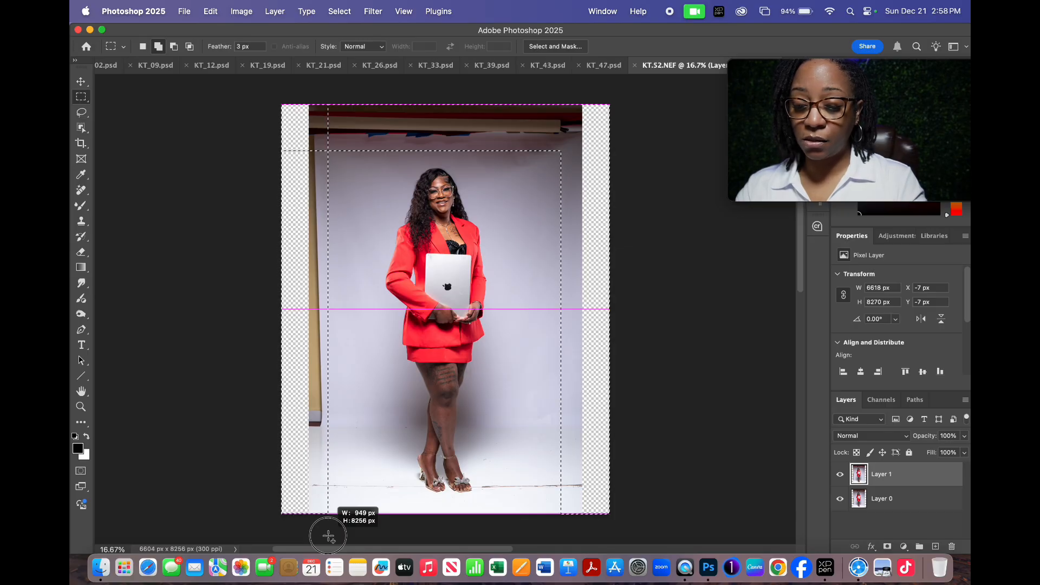
left_click_drag(328, 536, 329, 536)
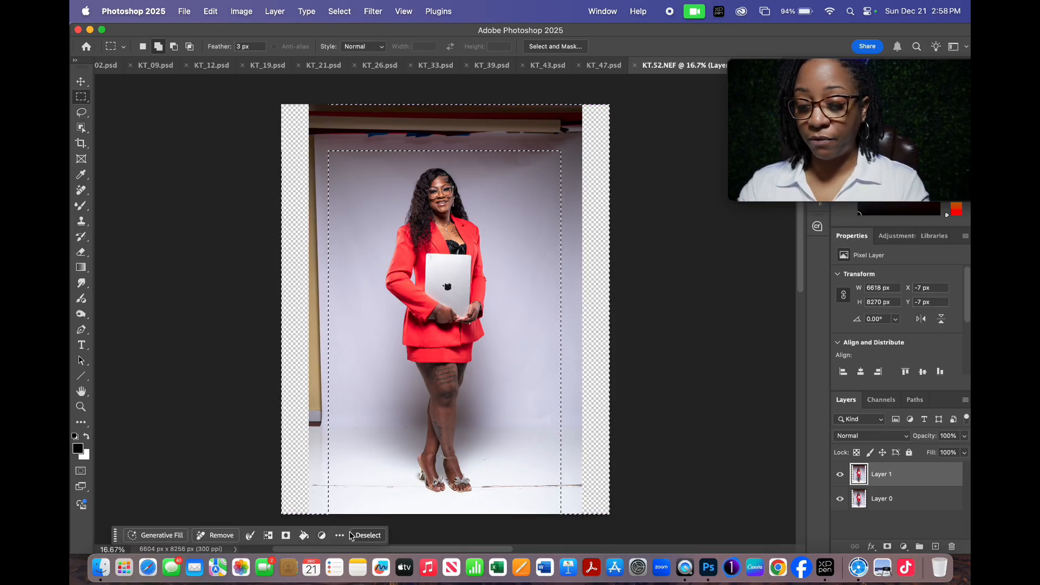
- Run Generative Fill on the selected borders without a prompt, compare the three variations, and keep the first one
left_click(155, 535)
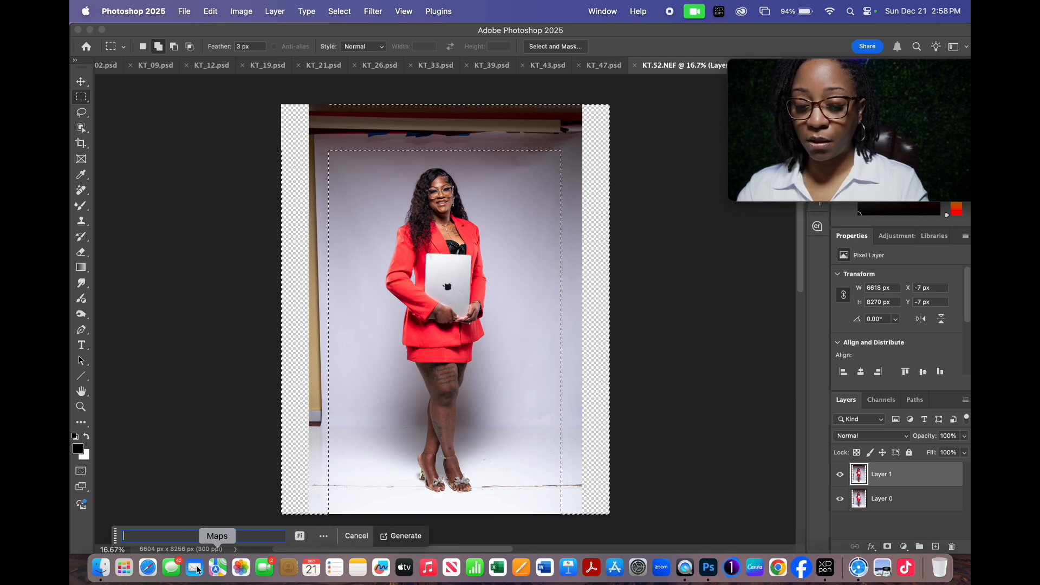
left_click(398, 535)
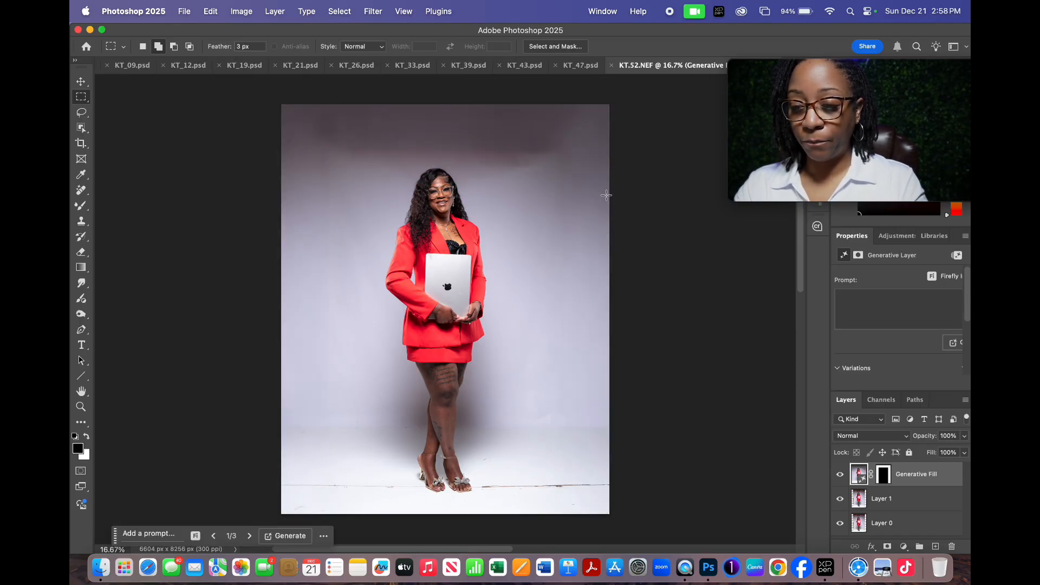
left_click(249, 536)
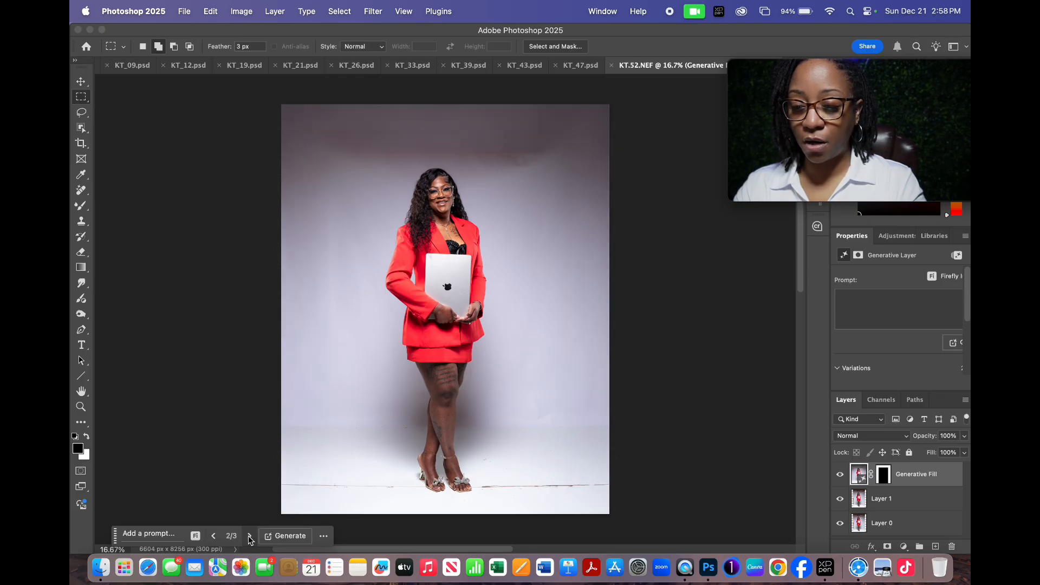
left_click(250, 536)
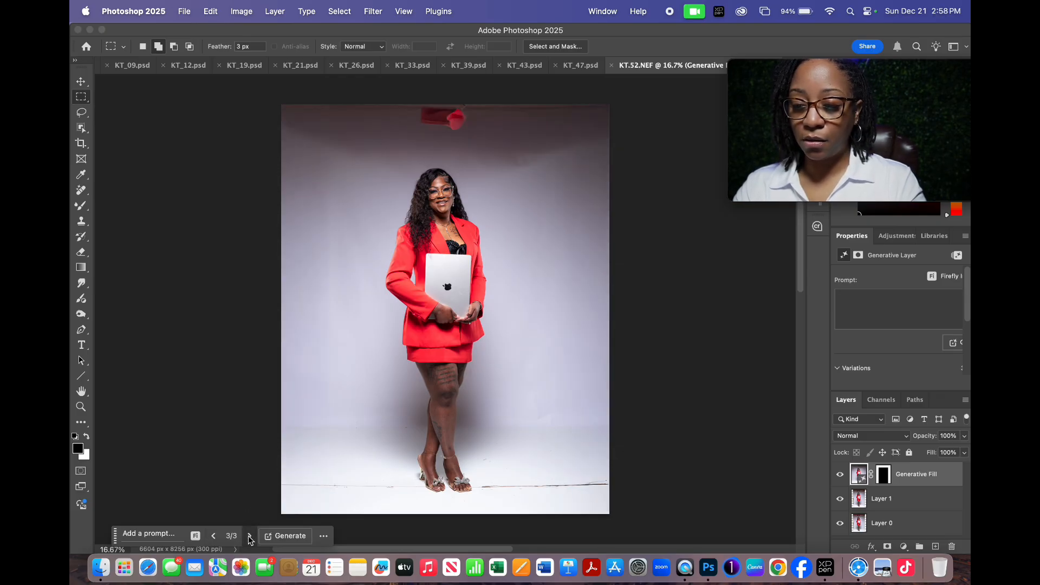
left_click(250, 536)
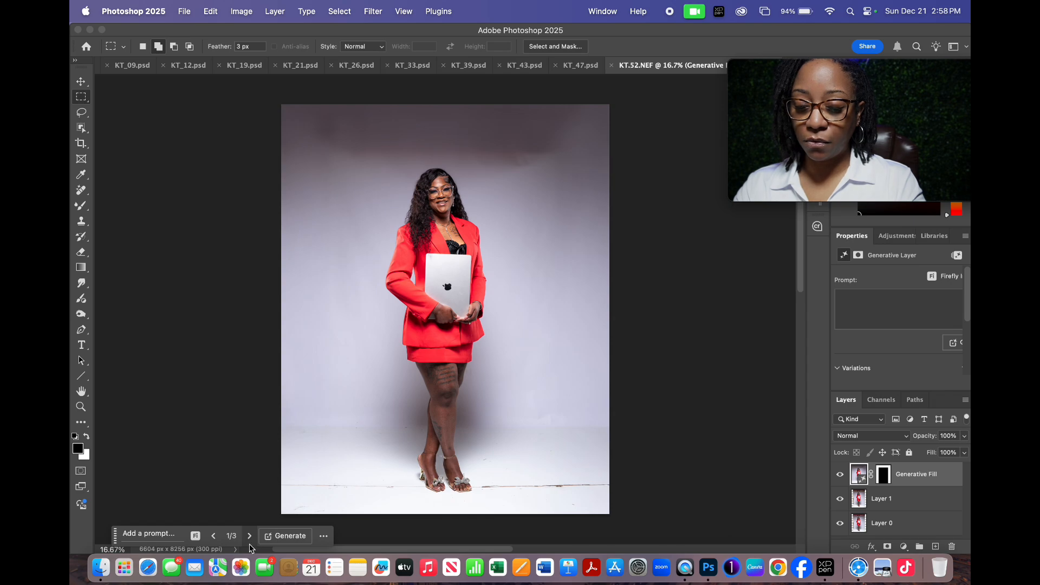
left_click(249, 535)
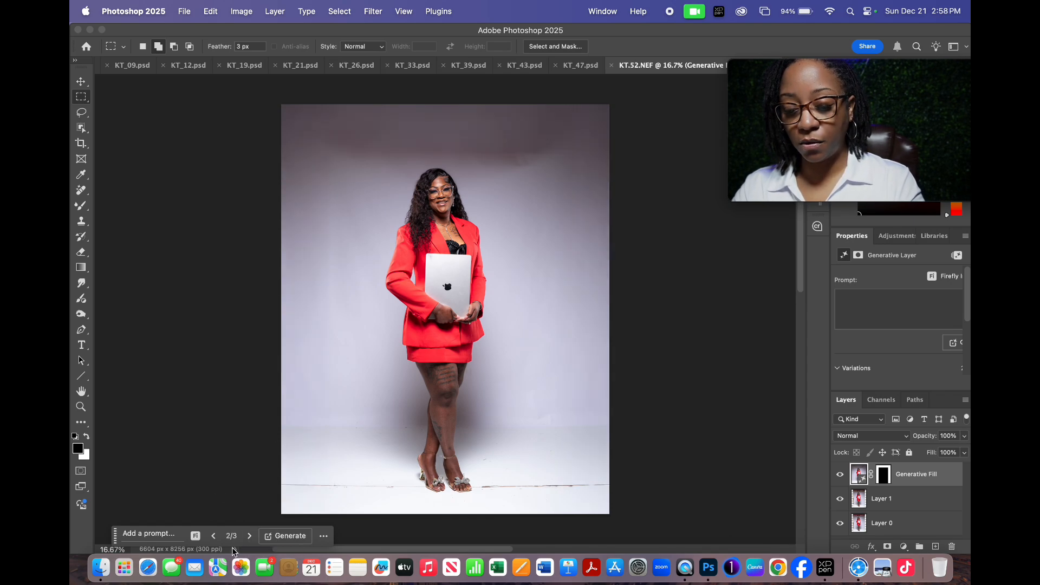
left_click(214, 537)
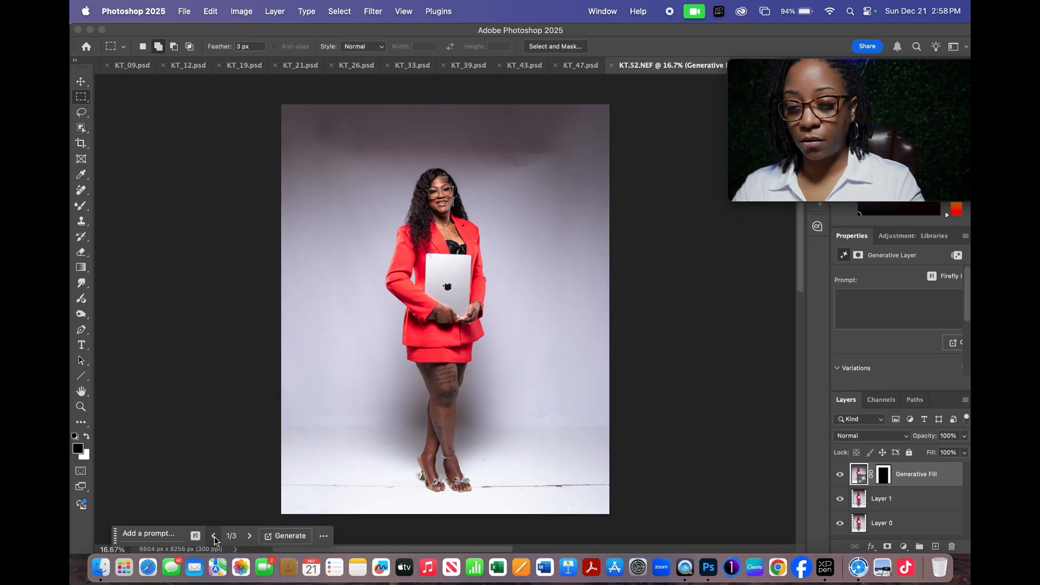
- Switch the Generative Fill to its second variation and merge that layer down into Layer 1
left_click(214, 536)
left_click(249, 536)
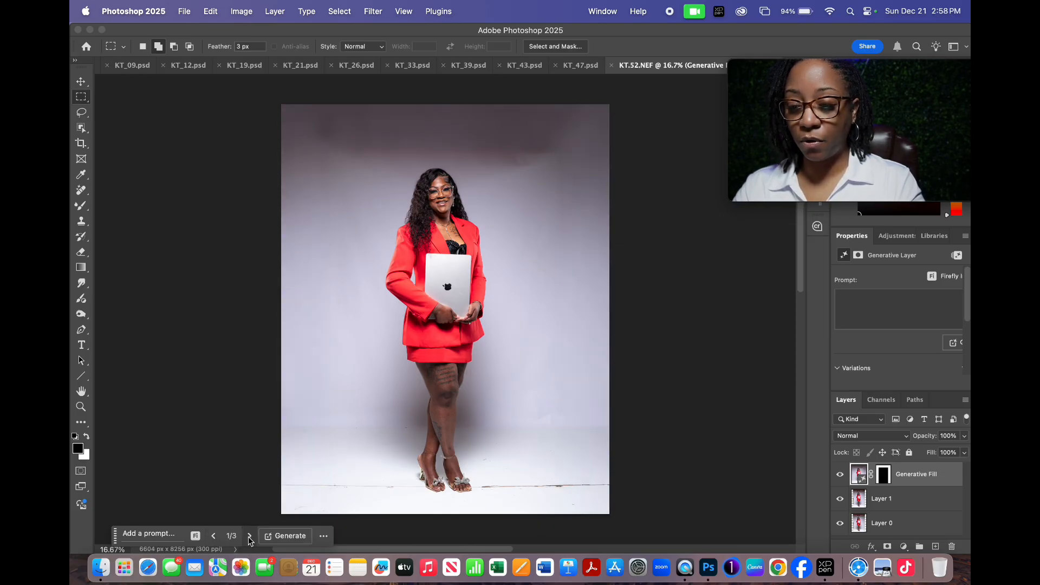
left_click(248, 537)
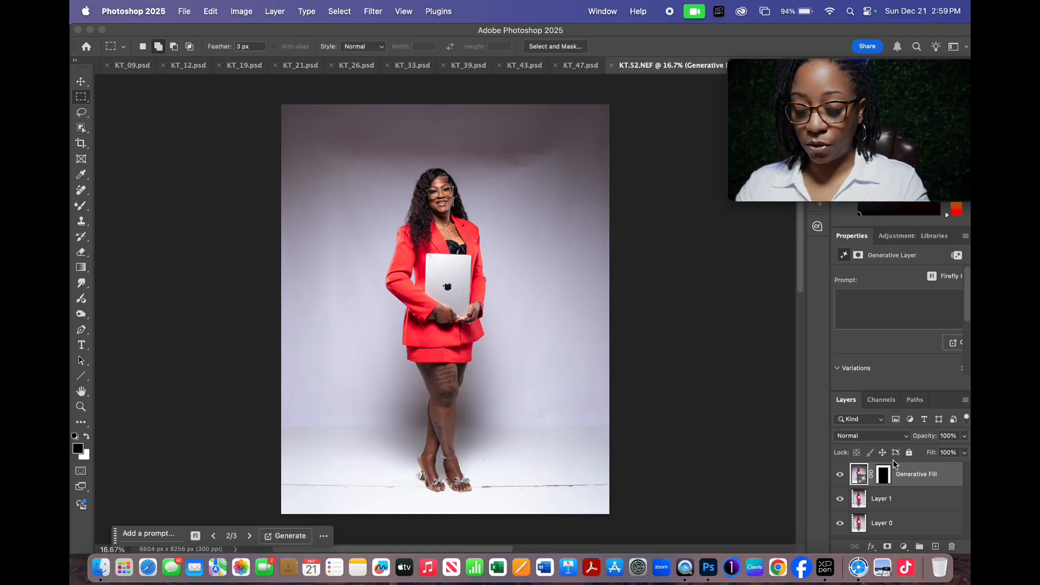
key("super+e")
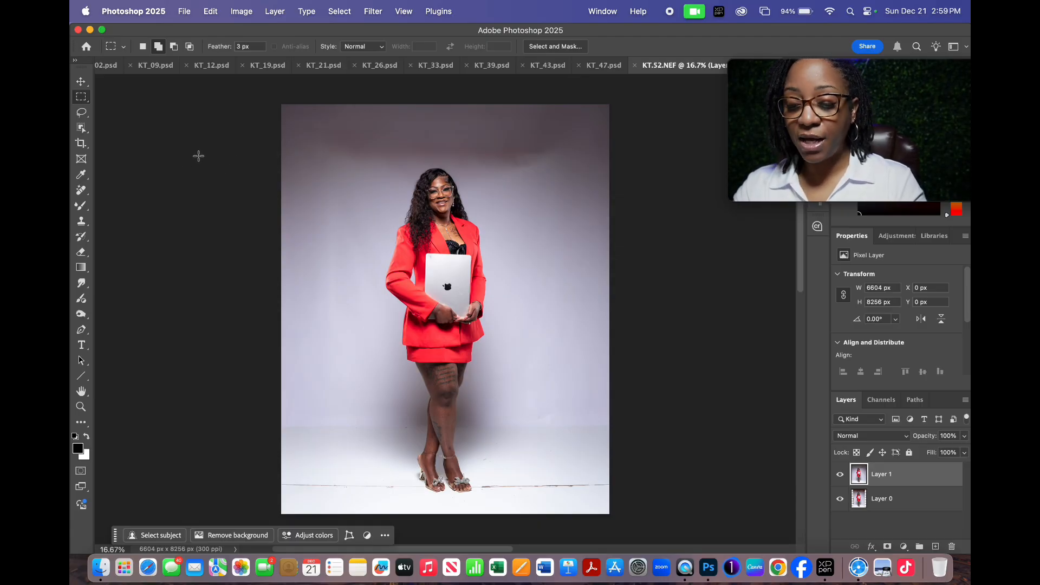
- Erase the floor seam between the photo's left edge and her feet using the Remove tool at size 125
left_click(81, 190)
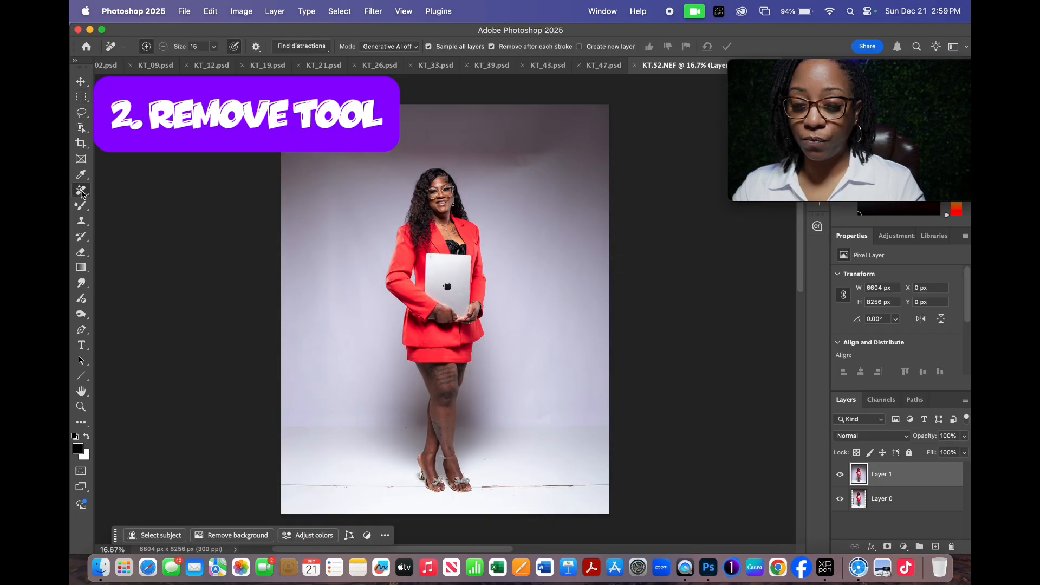
key("bracketright")
key("bracketright")
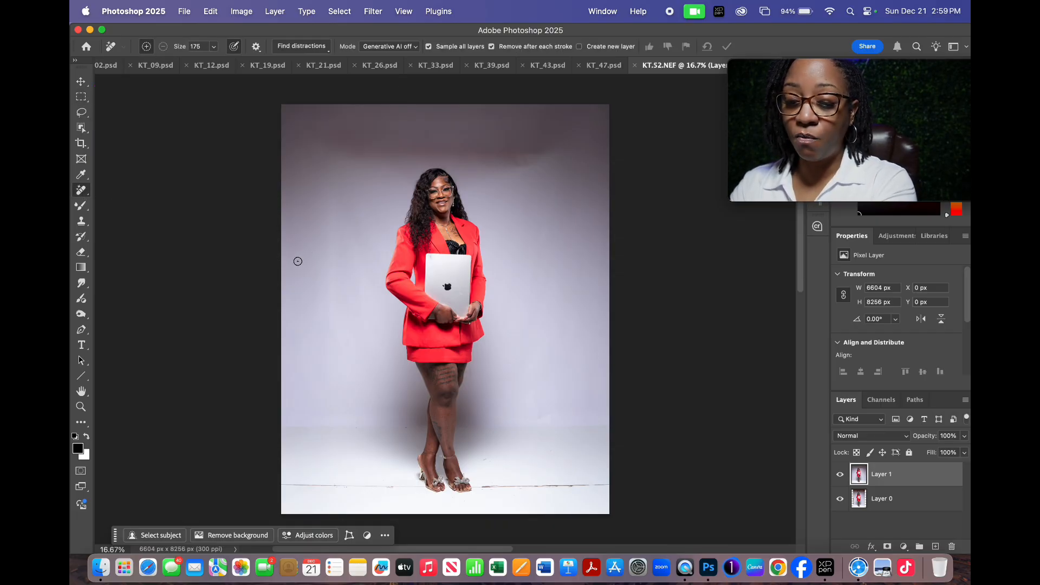
key("bracketright")
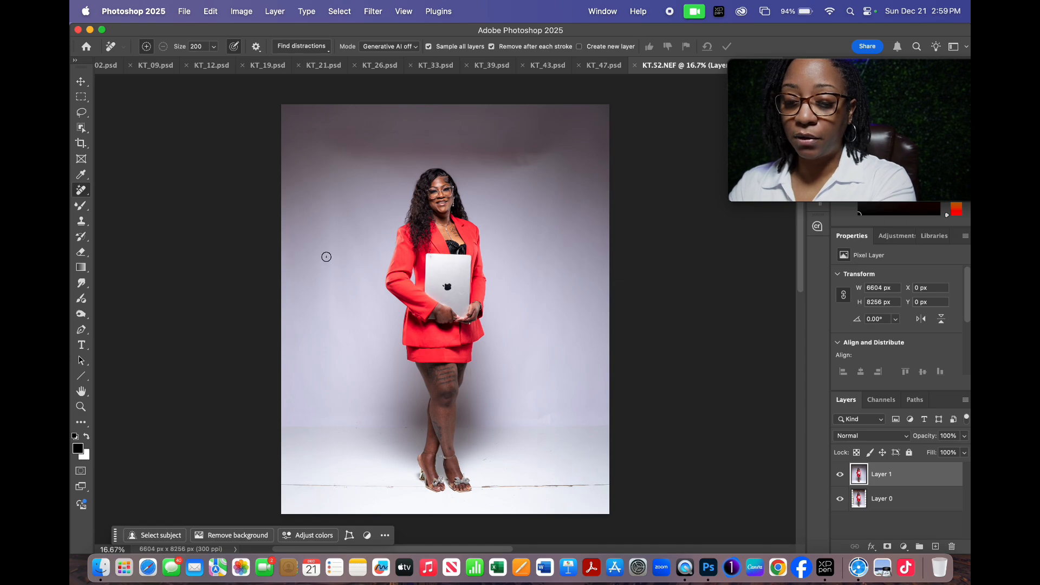
scroll(326, 257, "up", 6)
key("bracketleft")
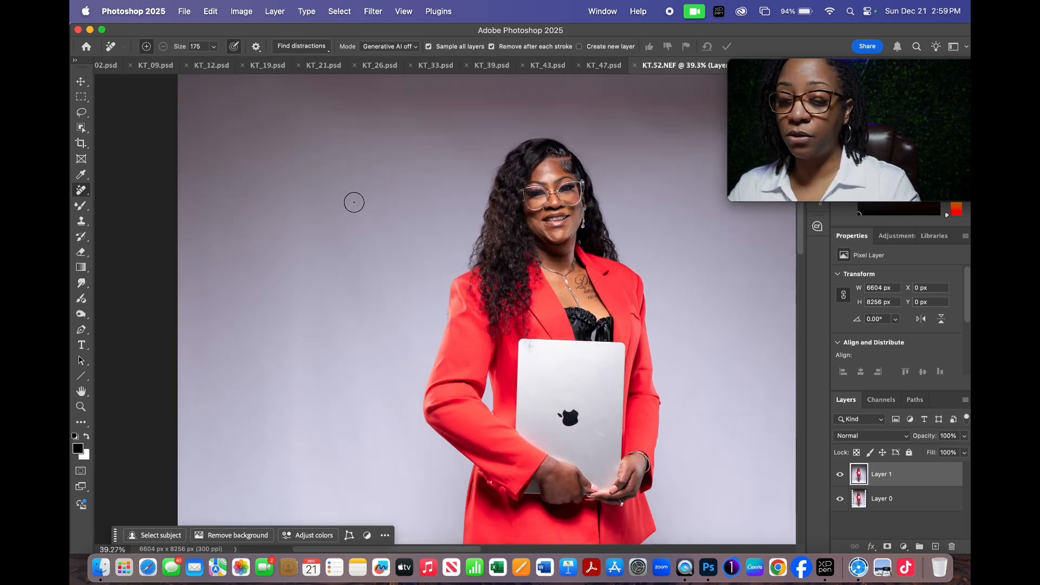
scroll(353, 203, "down", 5)
scroll(376, 412, "up", 5)
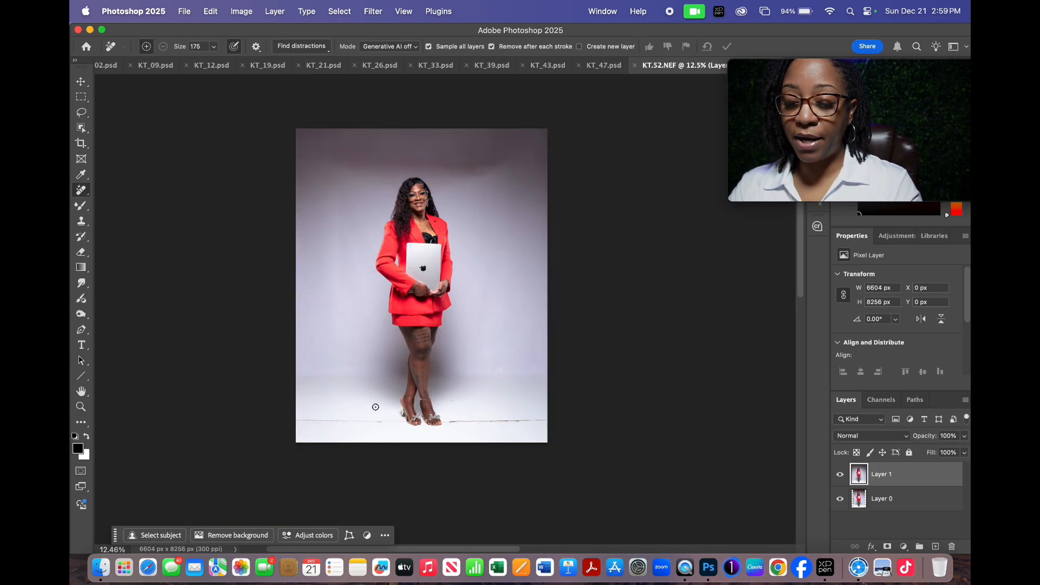
left_click_drag(399, 351, 328, 276)
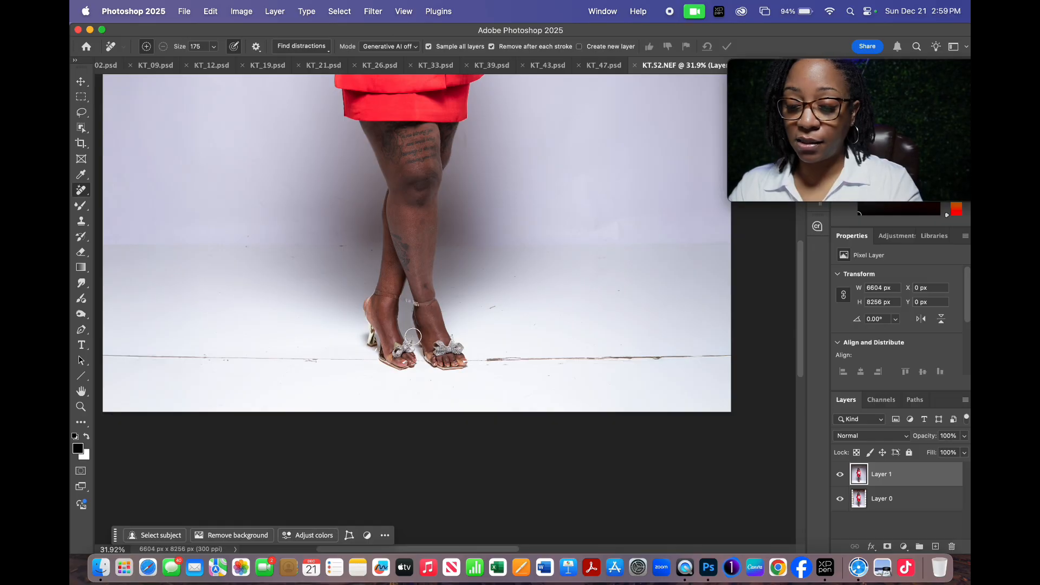
mouse_move(366, 345)
left_mouse_down()
mouse_move(422, 345)
mouse_move(443, 363)
left_mouse_up()
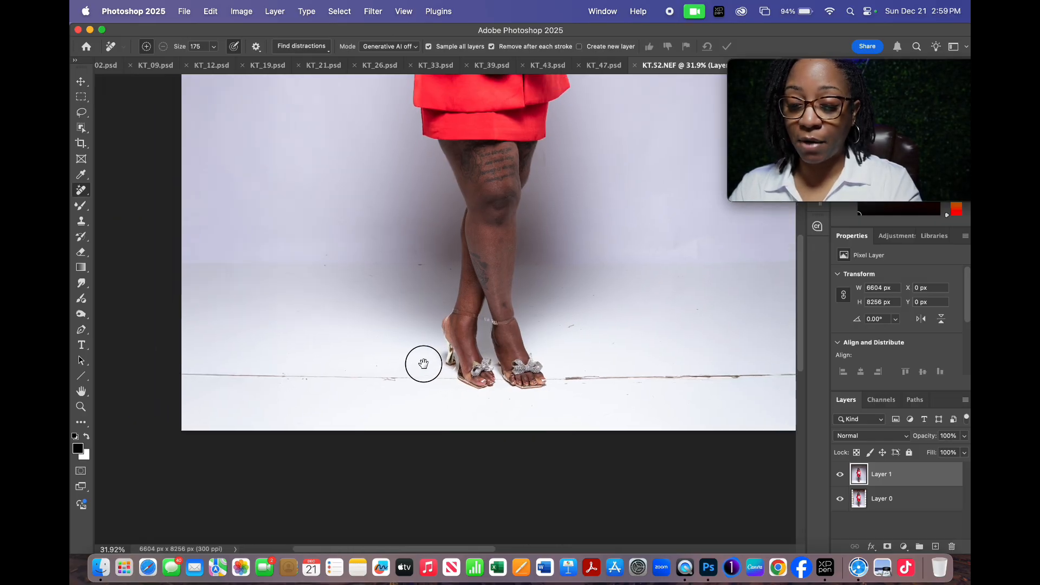
left_click(81, 194)
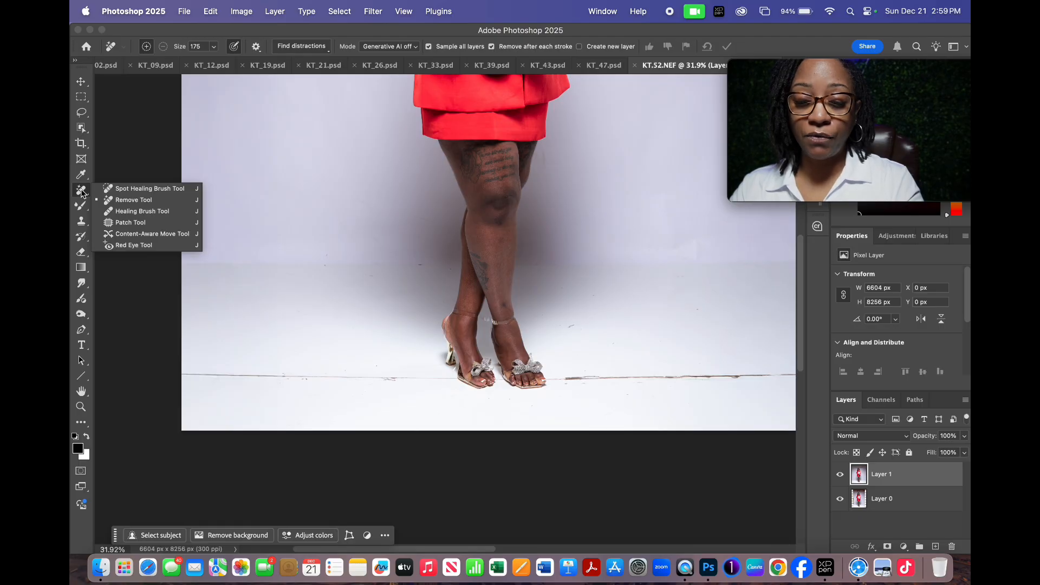
left_click(144, 201)
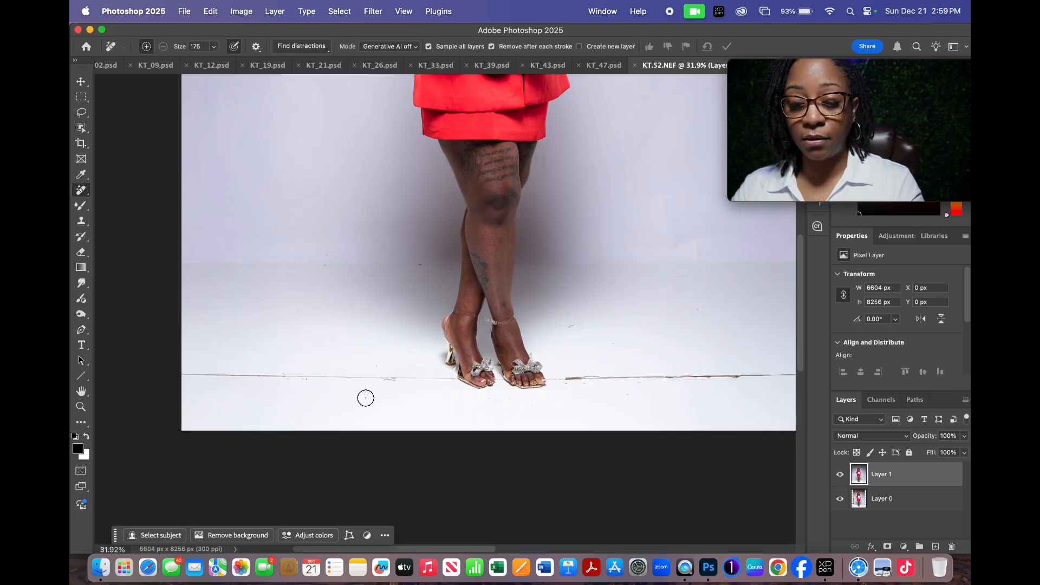
key("bracketleft")
key("bracketleft")
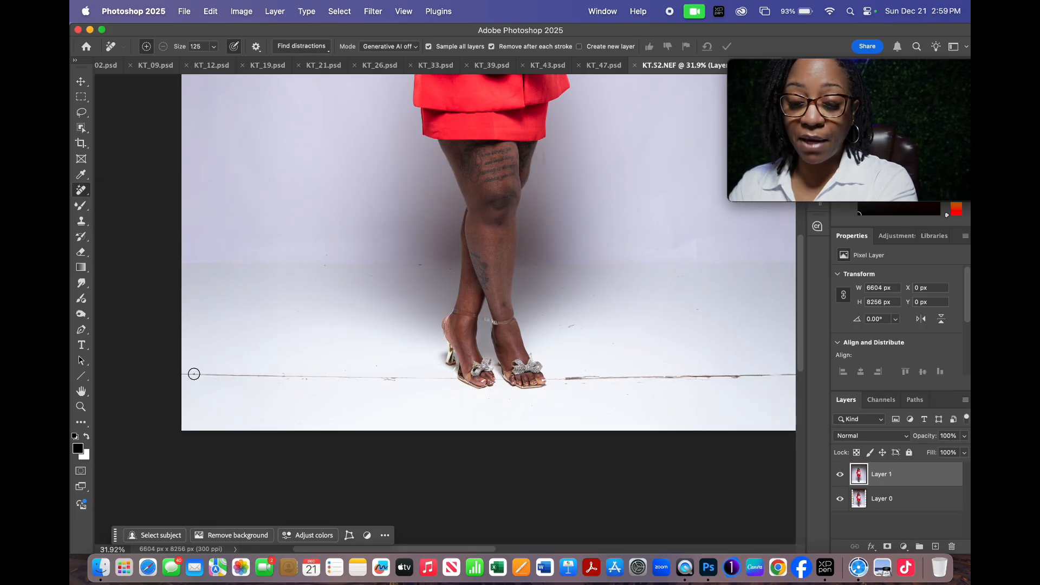
mouse_move(186, 373)
left_mouse_down()
mouse_move(448, 377)
mouse_move(455, 388)
left_mouse_up()
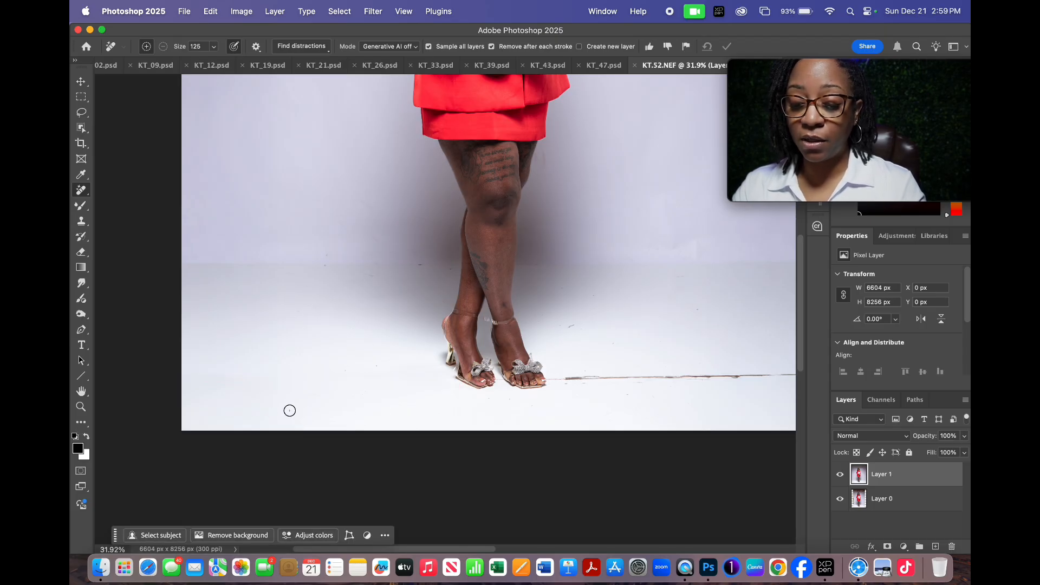
- Remove the speck beside her calf and the scuff beyond her ankle, and try to erase the seam beside her toes
left_click(416, 267)
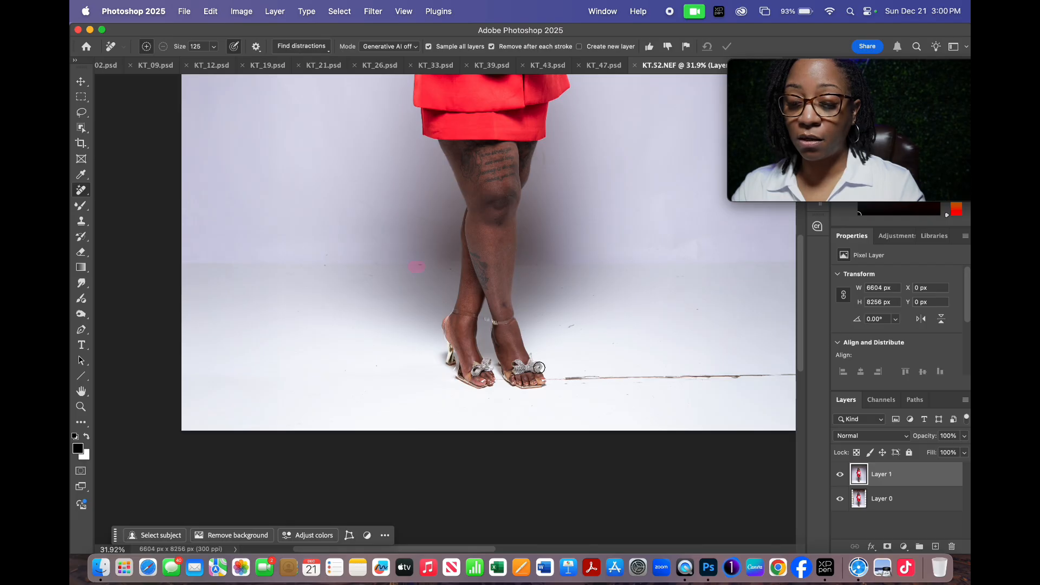
left_click(572, 324)
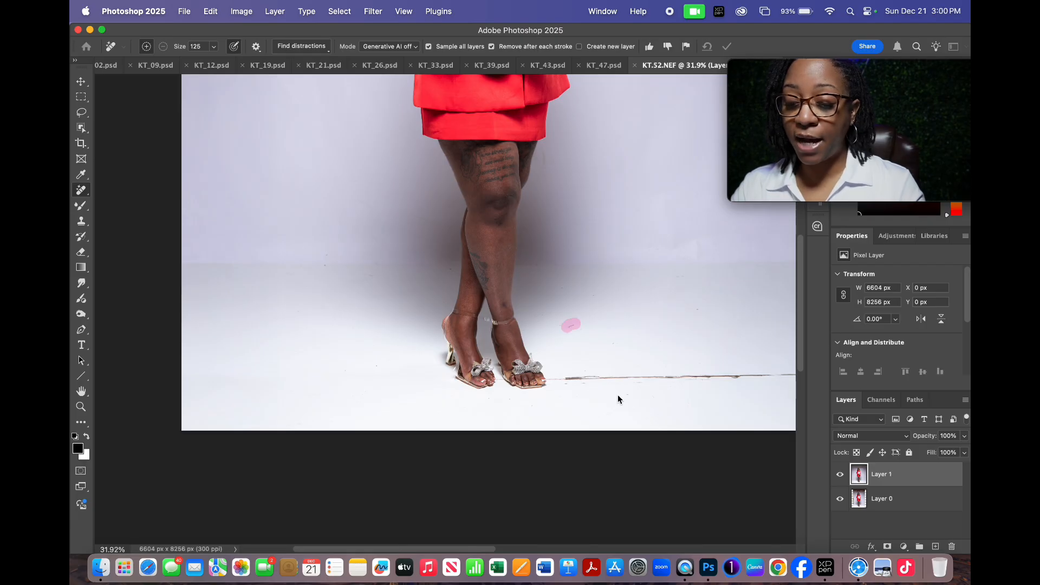
left_click_drag(593, 385, 490, 369)
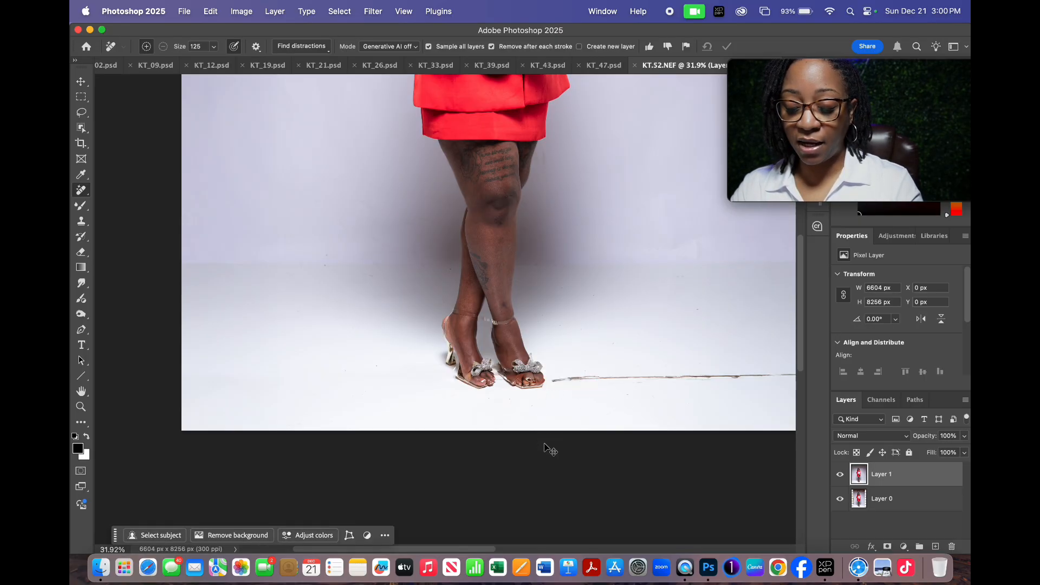
- Erase the floor seam from her front toes to the photo's right edge with the Remove tool at size 90
left_click_drag(569, 408, 387, 410)
scroll(423, 382, "up", 5)
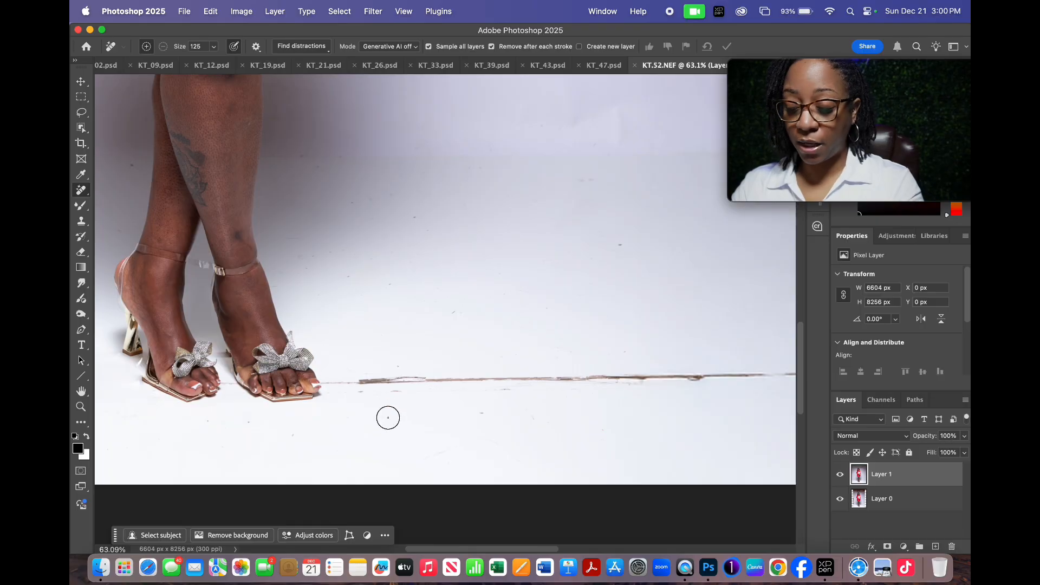
scroll(391, 422, "down", 2)
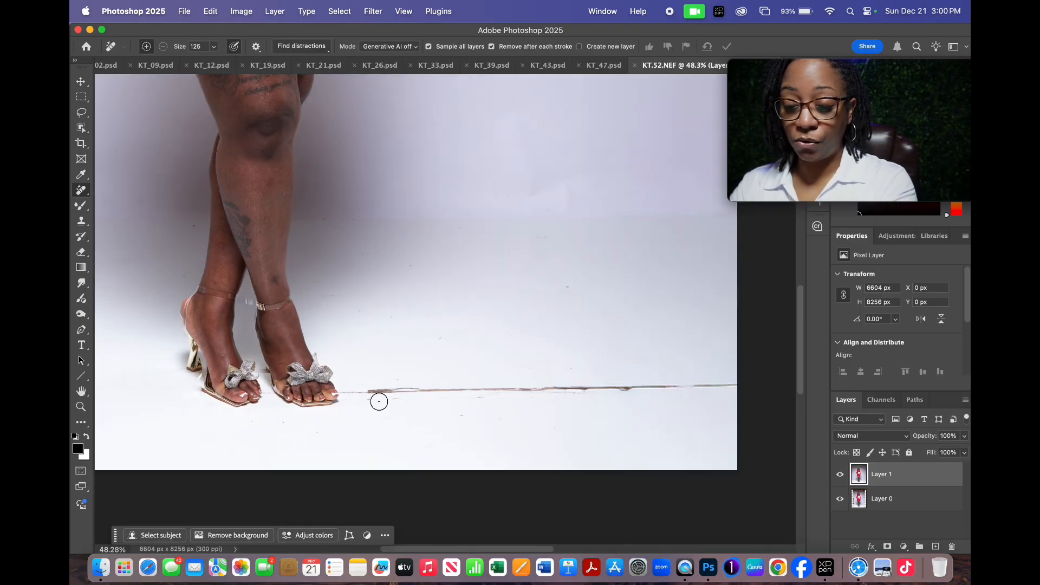
key("bracketleft")
key("bracketleft")
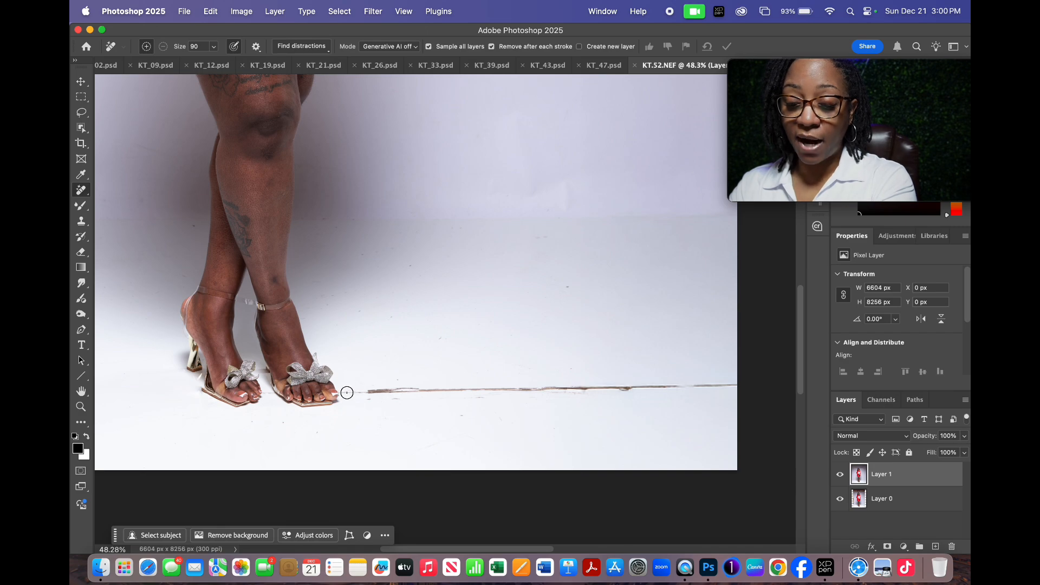
left_click_drag(347, 392, 731, 388)
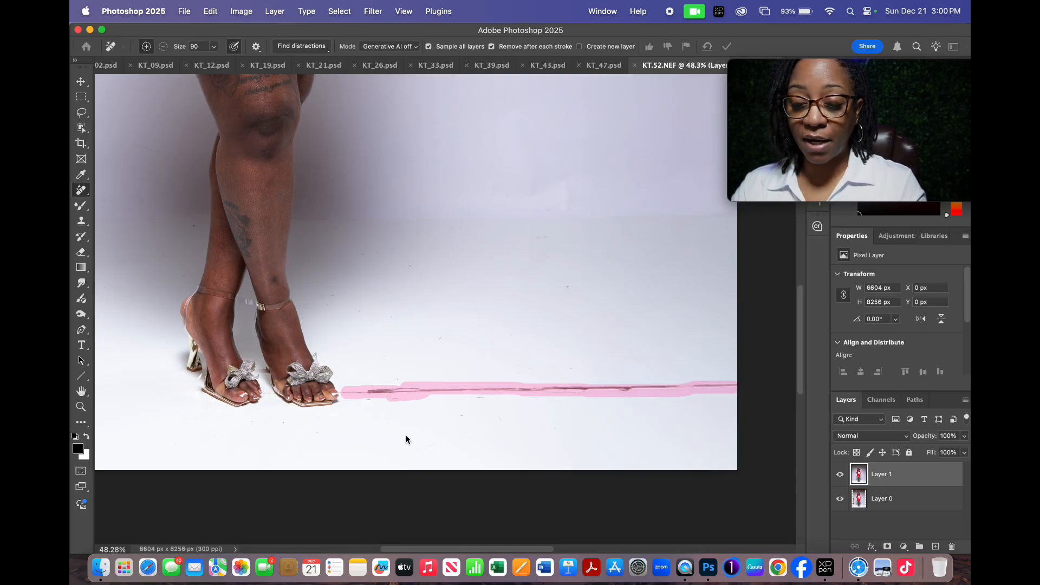
- Remove the leftover seam mark between her two shoes with the Remove tool at size 60
left_click_drag(364, 404, 376, 397)
scroll(242, 410, "up", 4)
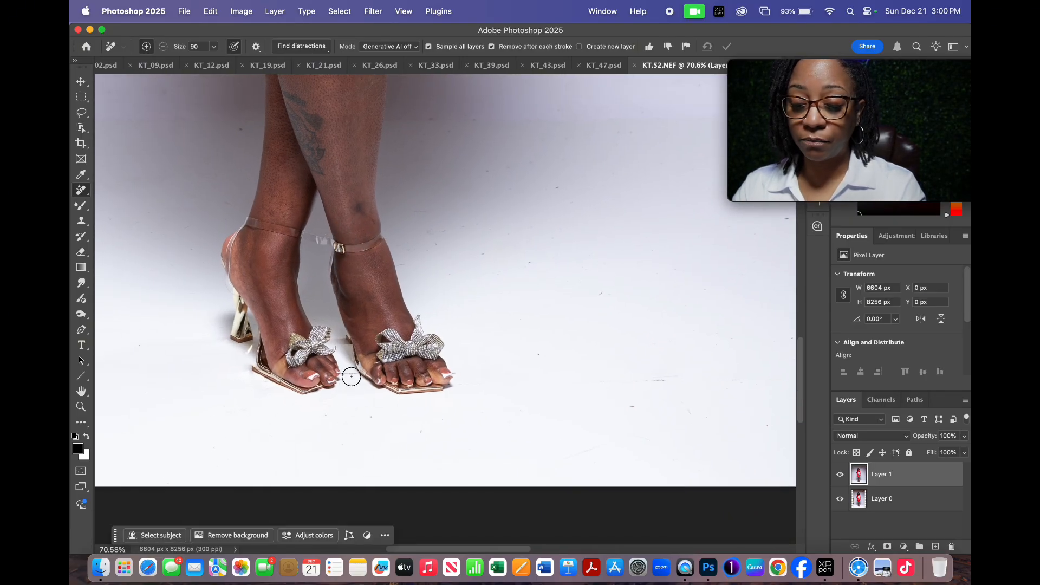
key("bracketleft")
key("bracketleft")
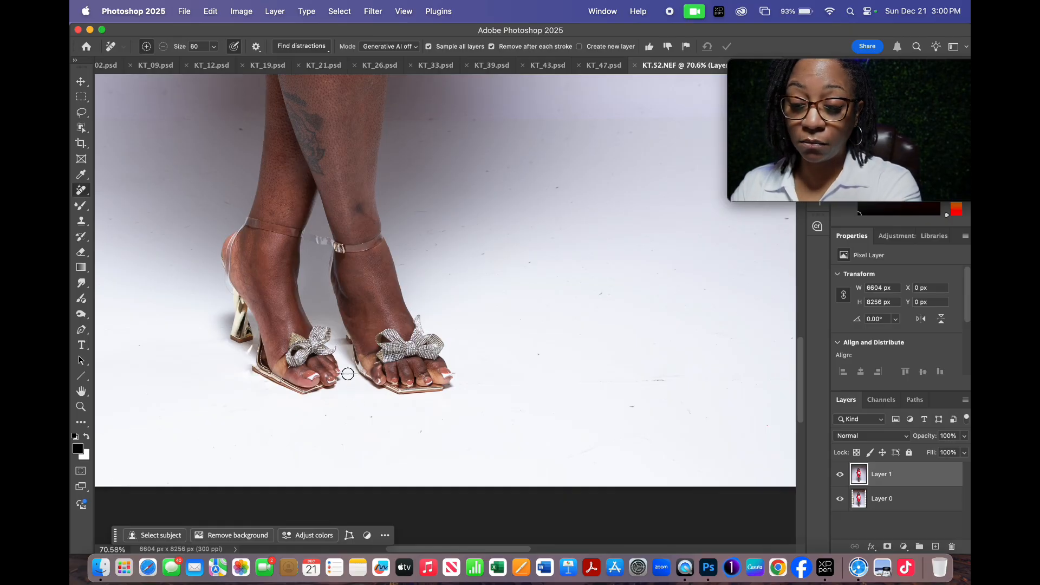
left_click_drag(347, 374, 352, 381)
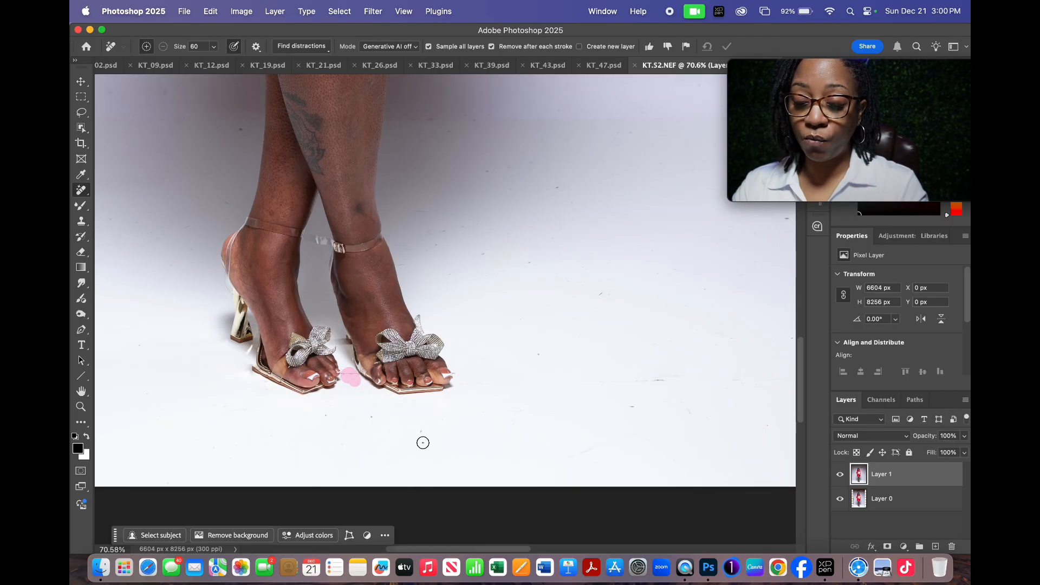
- Remove the small specks and faint seam remnants from the white floor below and to the right of her feet
left_click(373, 416)
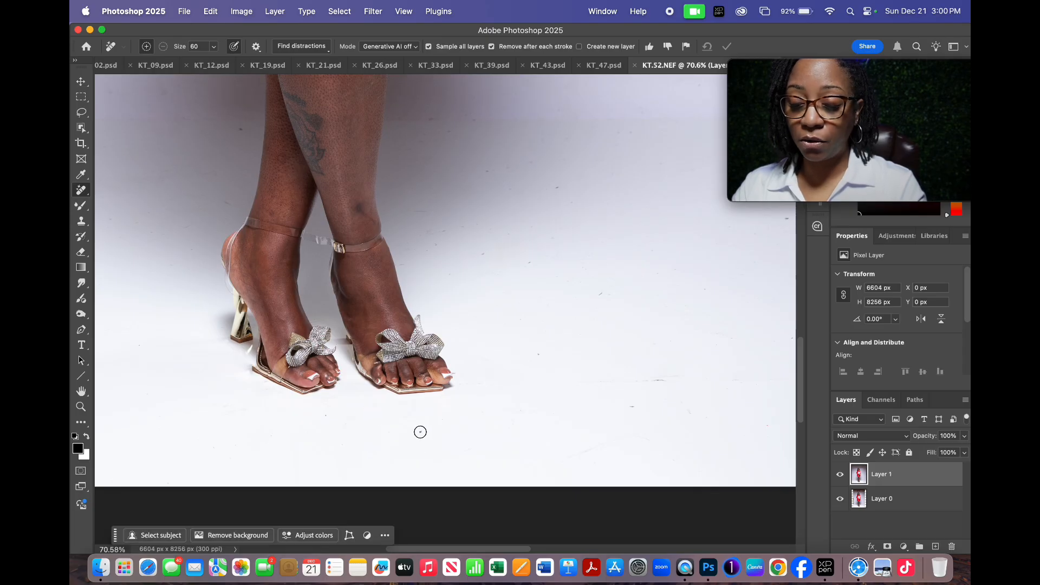
left_click(420, 430)
left_click(325, 414)
left_click(481, 252)
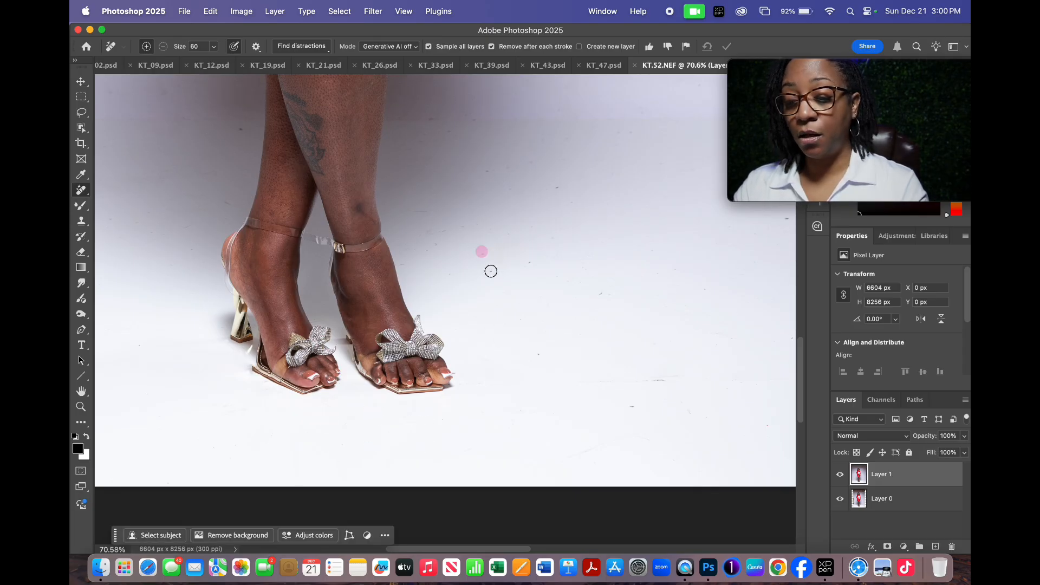
left_click(529, 262)
left_click(601, 293)
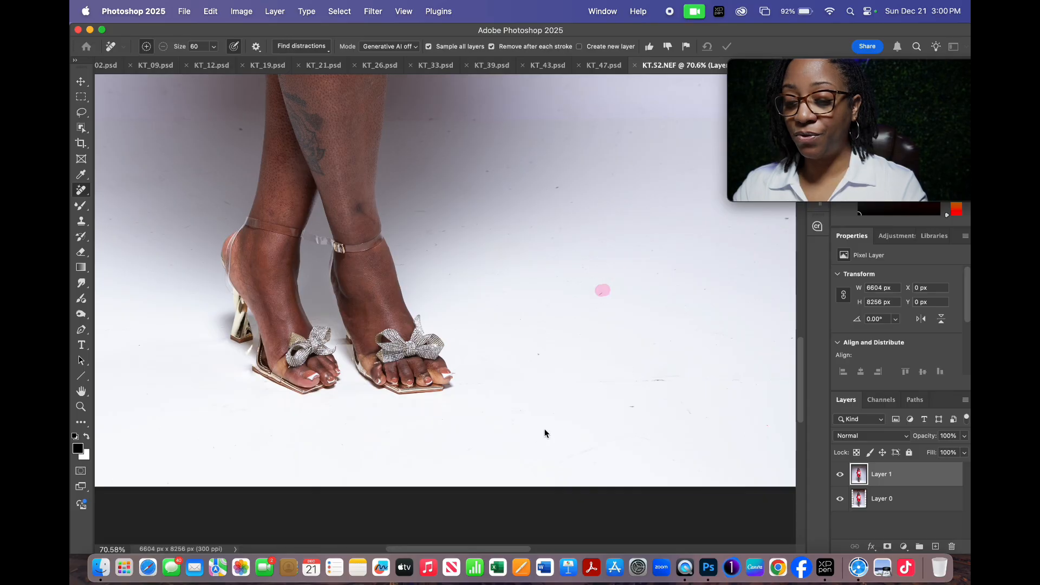
left_click(541, 353)
left_click_drag(574, 382, 687, 381)
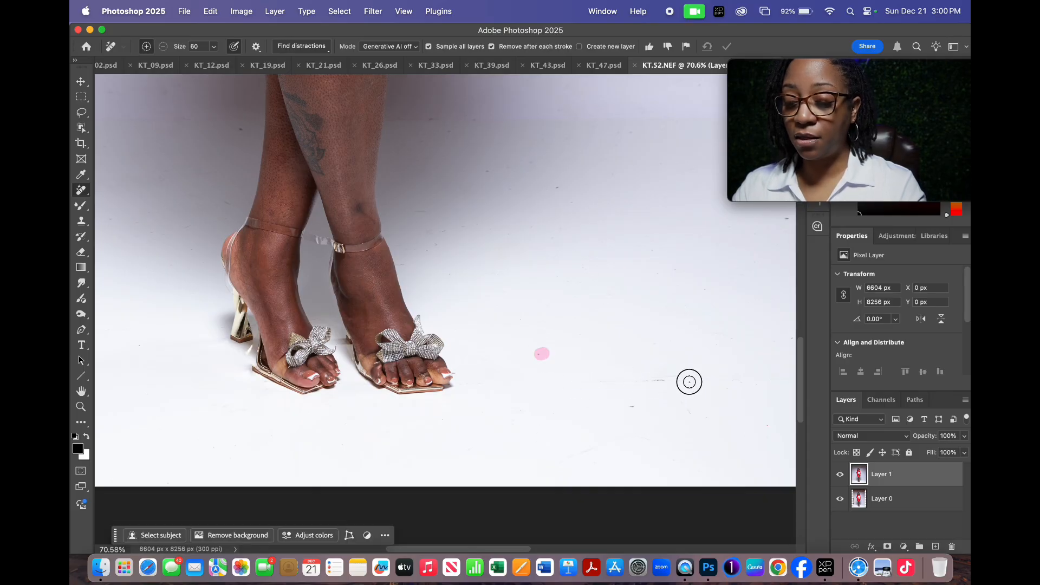
left_click(636, 408)
- Remove the dark specks along the backdrop's floor transition to the left of her legs
left_click_drag(460, 251, 590, 381)
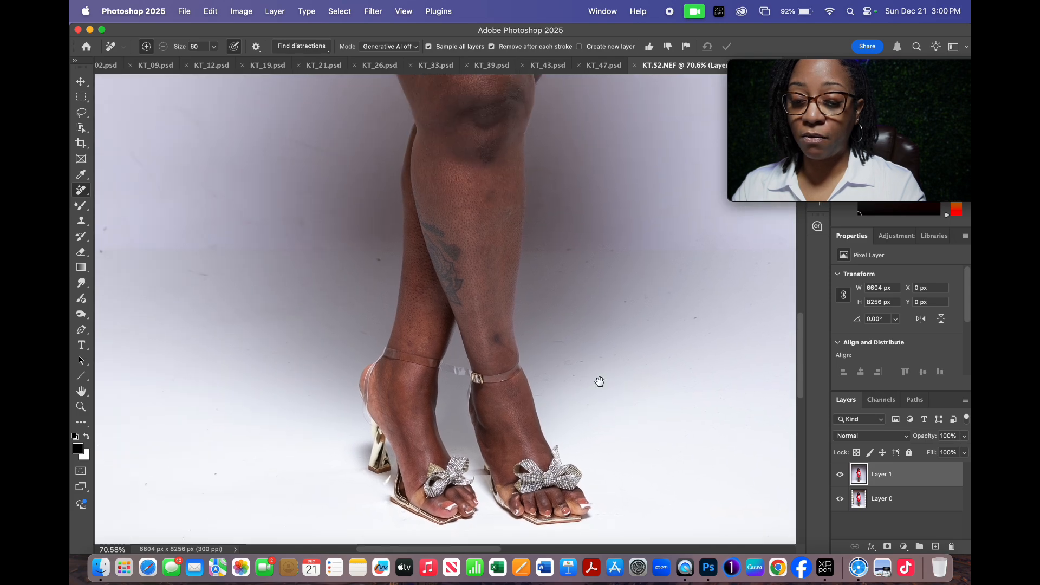
mouse_move(378, 314)
left_mouse_down()
mouse_move(396, 349)
mouse_move(505, 412)
left_mouse_up()
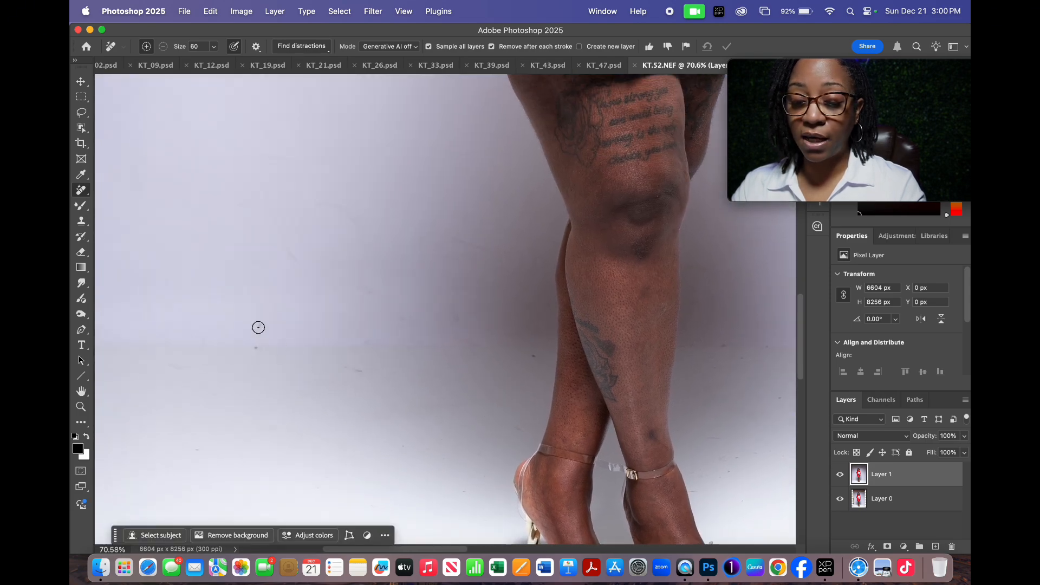
left_click_drag(259, 327, 260, 355)
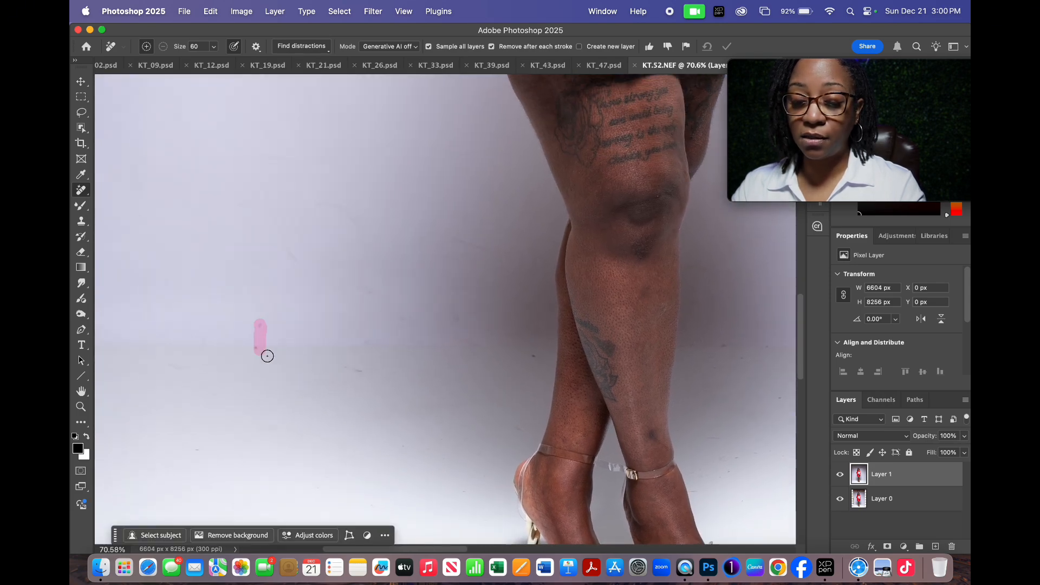
left_click(353, 368)
left_click(535, 358)
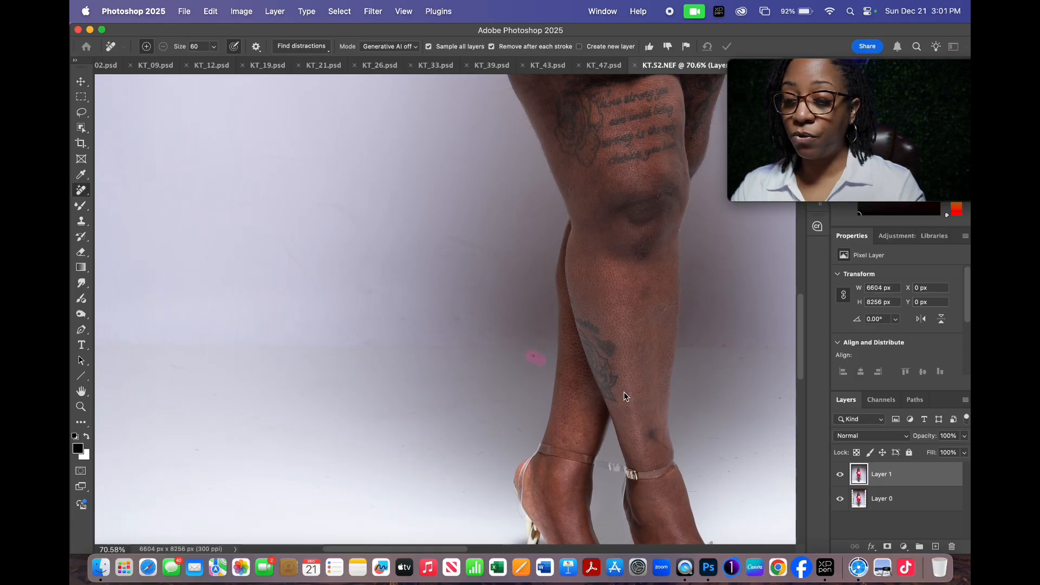
- Remove the dark spot above her ankle strap and the blemish on her upper shin, using size 45 for the shin
scroll(493, 389, "right", 5)
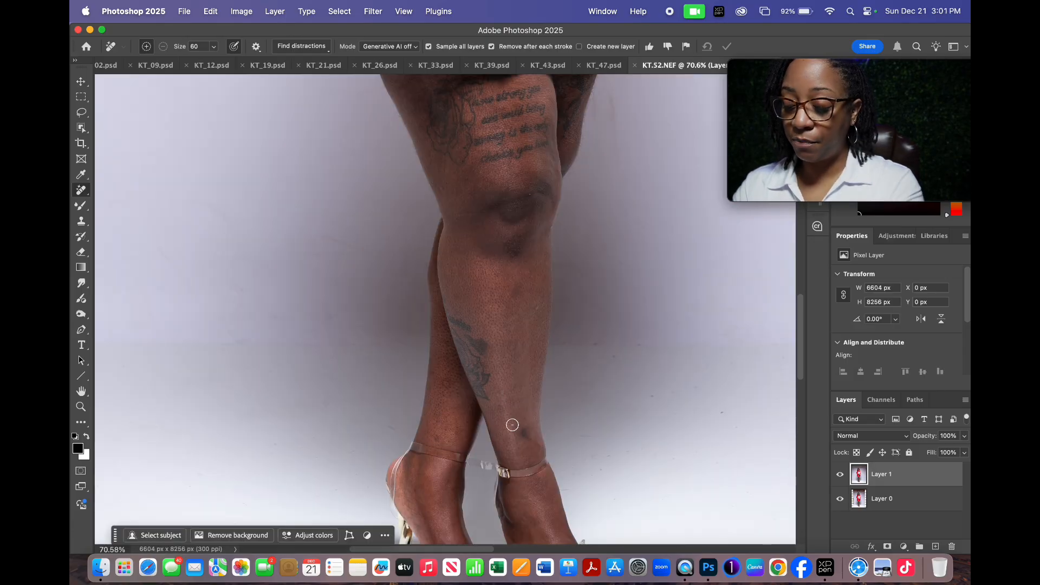
left_click_drag(521, 436, 538, 446)
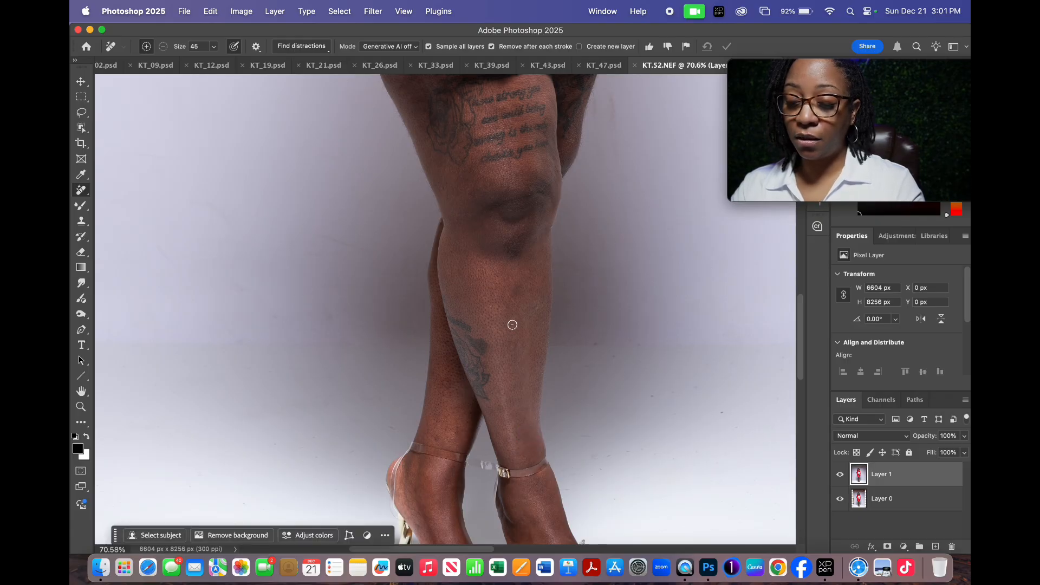
left_click_drag(524, 278, 510, 305)
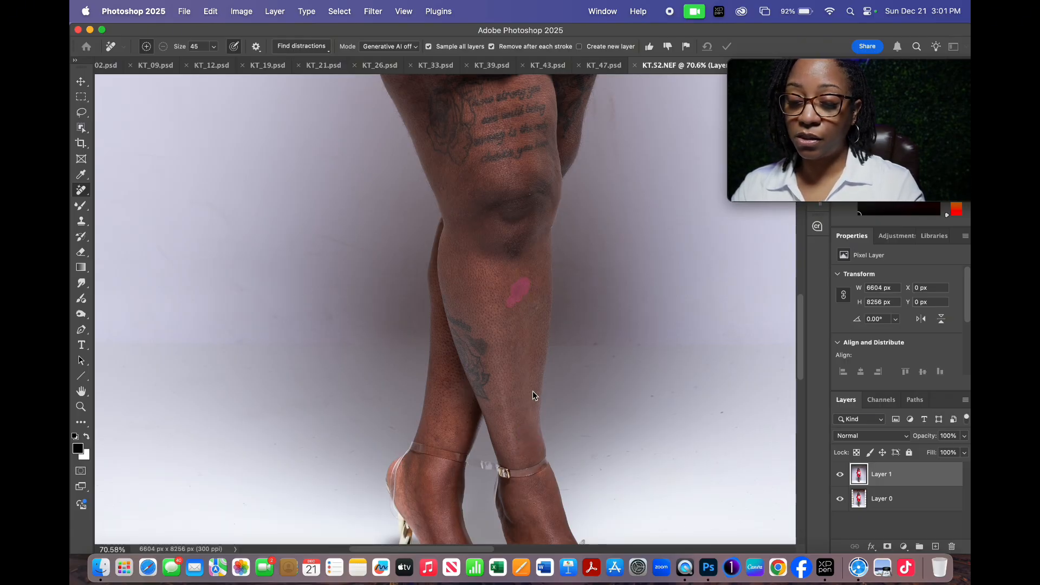
- Remove the blemishes and uneven spots on the back of her hand holding the laptop, reducing the Remove tool size from 45 to 35
scroll(503, 397, "up", 10)
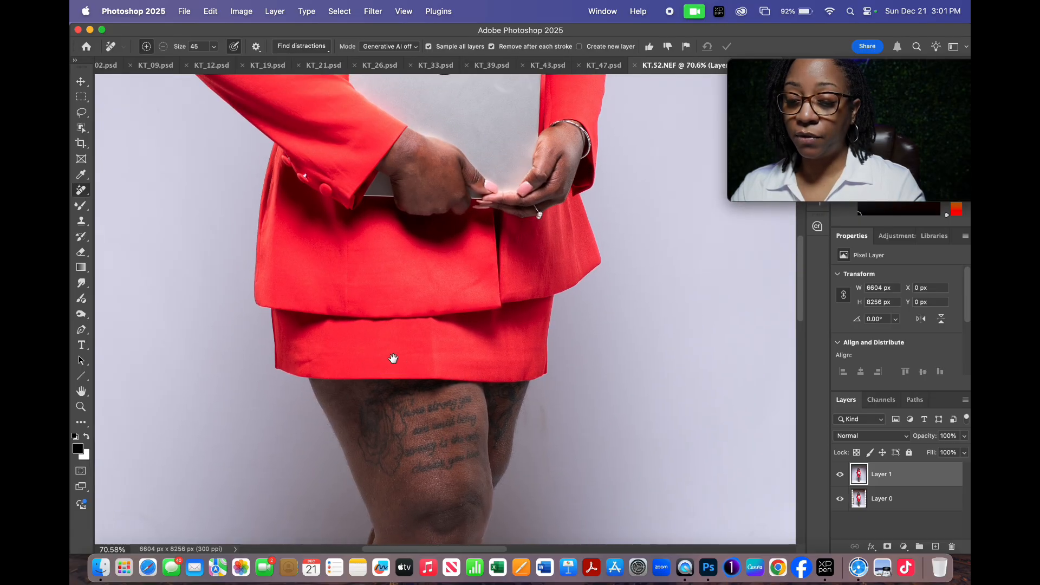
scroll(393, 359, "up", 3)
scroll(365, 372, "up", 5)
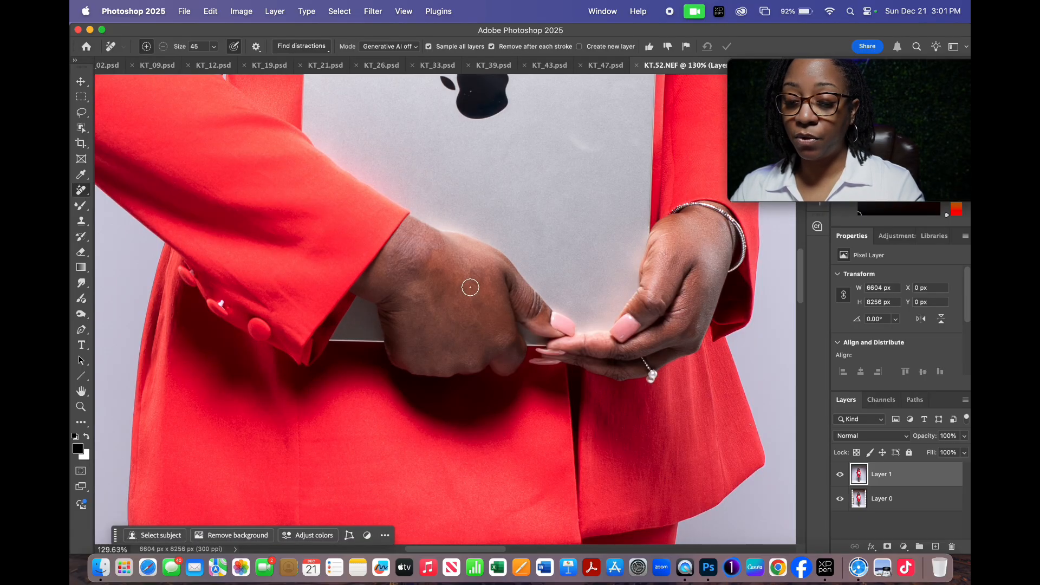
mouse_move(470, 287)
left_mouse_down()
mouse_move(476, 265)
mouse_move(475, 303)
left_mouse_up()
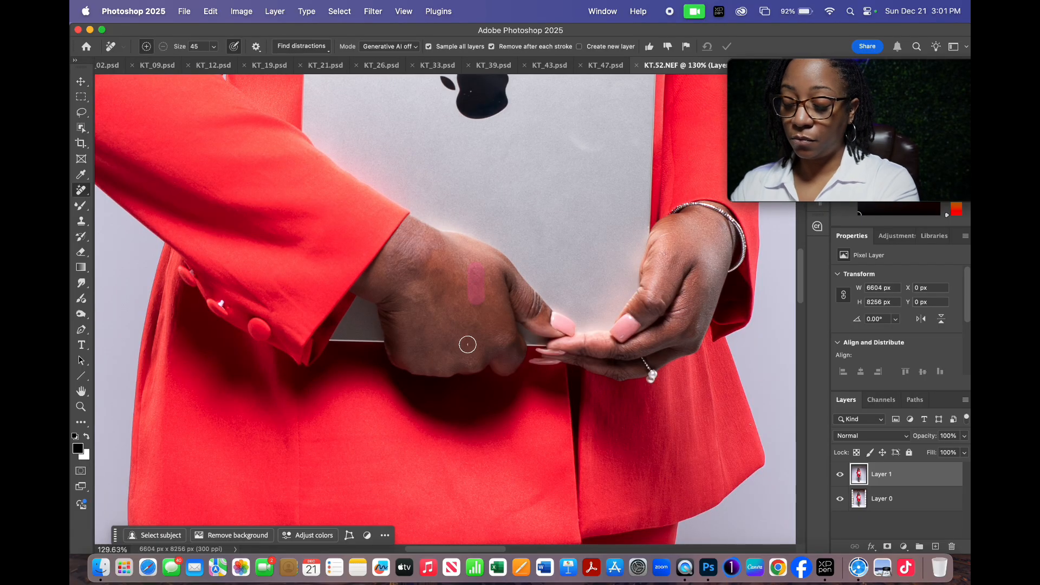
key("bracketleft")
left_click(476, 301)
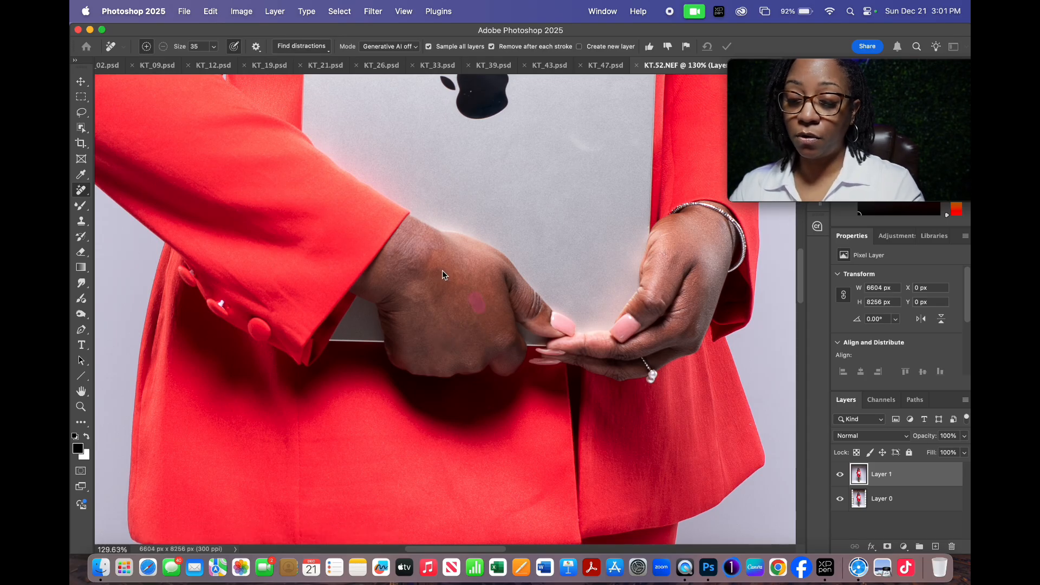
left_click(438, 272)
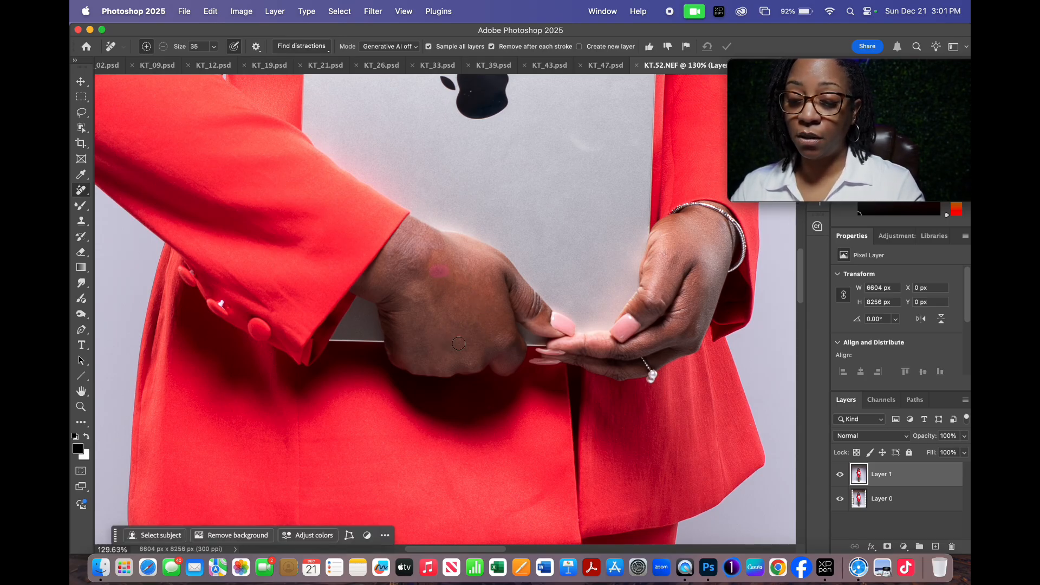
mouse_move(460, 327)
left_mouse_down()
mouse_move(458, 308)
mouse_move(408, 291)
left_mouse_up()
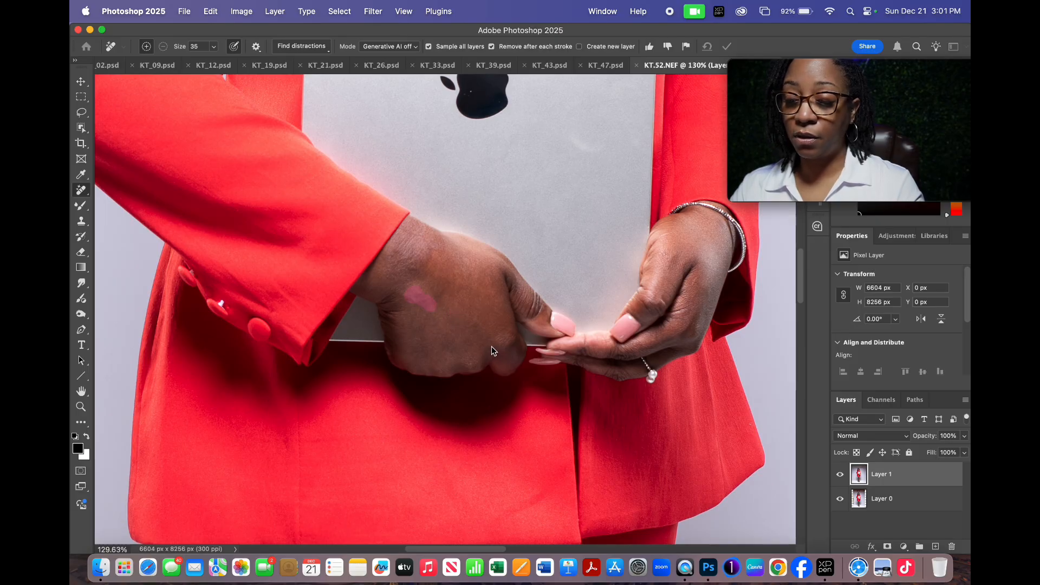
- Remove the stray curl of hair overlapping the laptop's upper corner with the Remove tool, starting at size 30
scroll(491, 347, "down", 3)
scroll(498, 412, "up", 10)
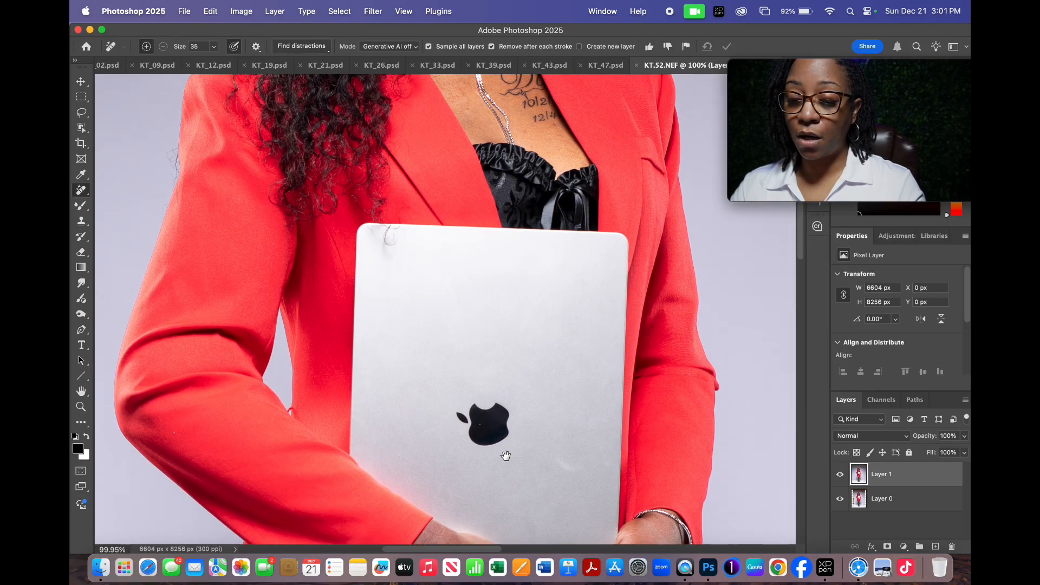
scroll(482, 280, "up", 1)
scroll(378, 371, "up", 5)
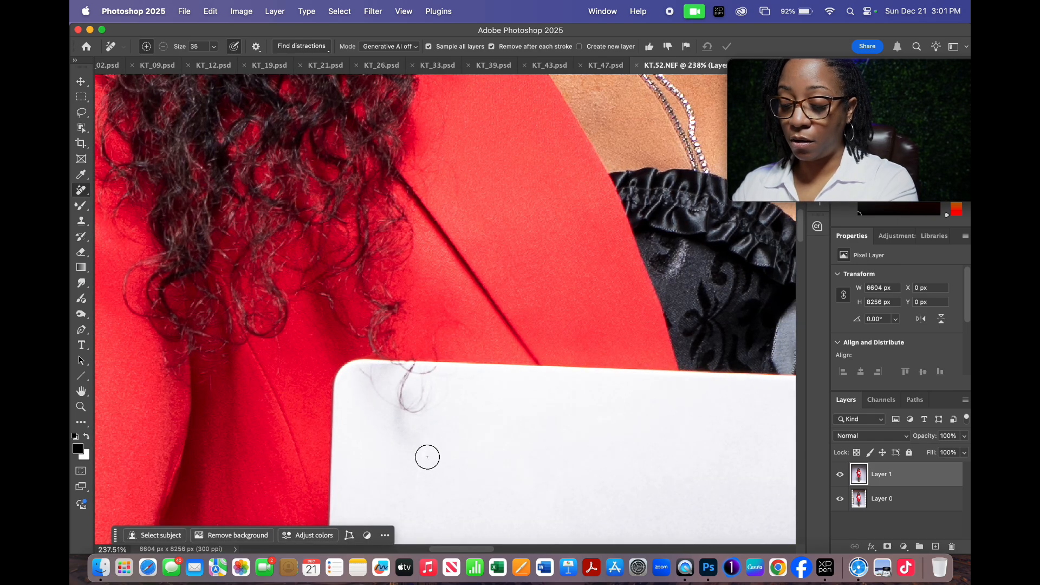
key("bracketleft")
mouse_move(437, 403)
left_mouse_down()
mouse_move(404, 405)
mouse_move(404, 378)
mouse_move(434, 373)
left_mouse_up()
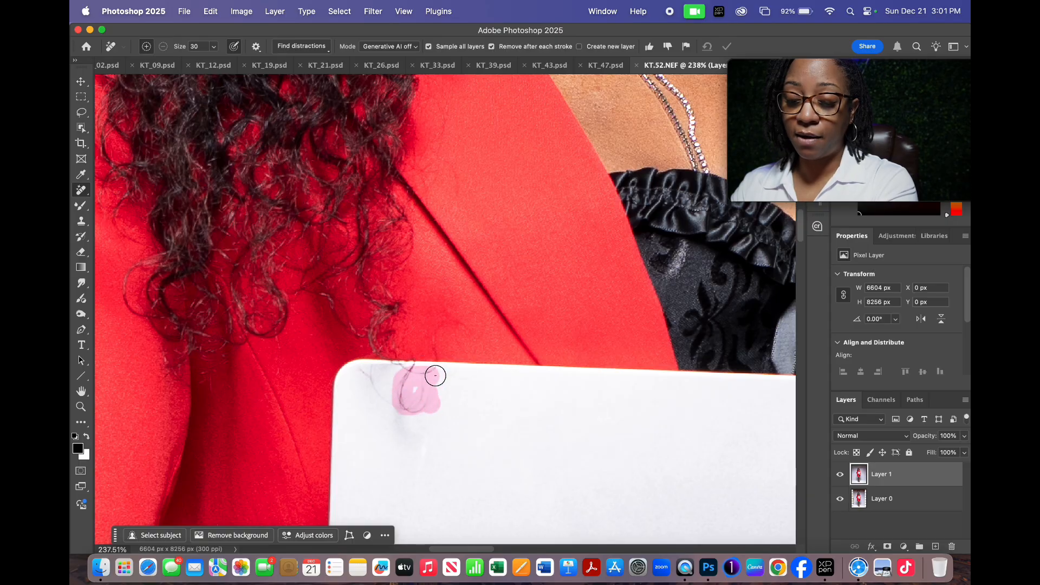
mouse_move(405, 432)
left_mouse_down()
mouse_move(367, 377)
mouse_move(413, 366)
mouse_move(383, 368)
left_mouse_up()
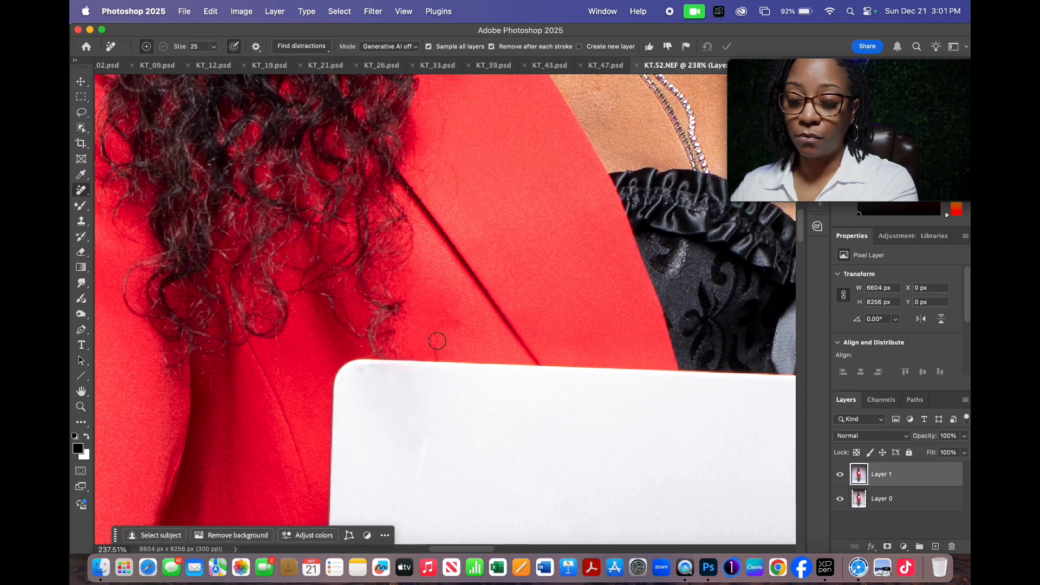
- Remove the loose hair on the jacket above the laptop and the faint marks on the laptop lid at size 25
left_click_drag(438, 325, 435, 359)
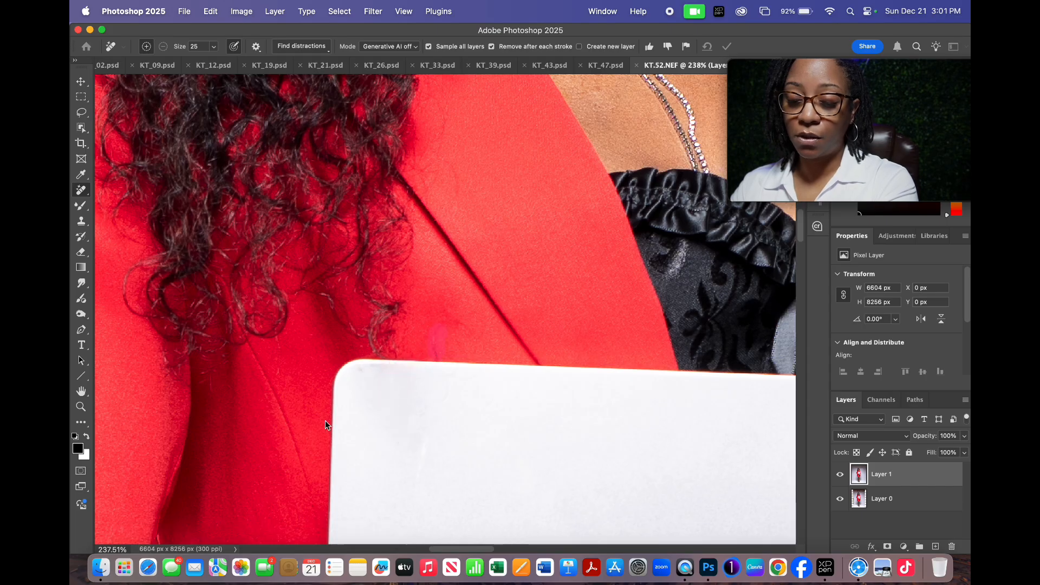
left_click(362, 371)
left_click_drag(429, 446, 421, 494)
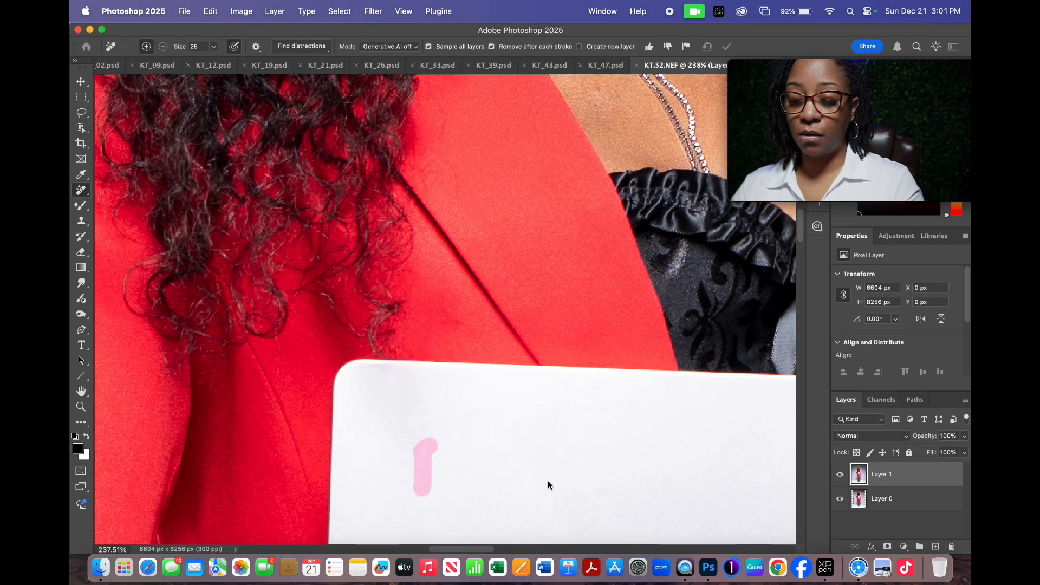
- Remove the bumps just above and between her eyebrows at size 9, plus the small spots across her mid-forehead
scroll(508, 461, "down", 5)
scroll(459, 365, "up", 10)
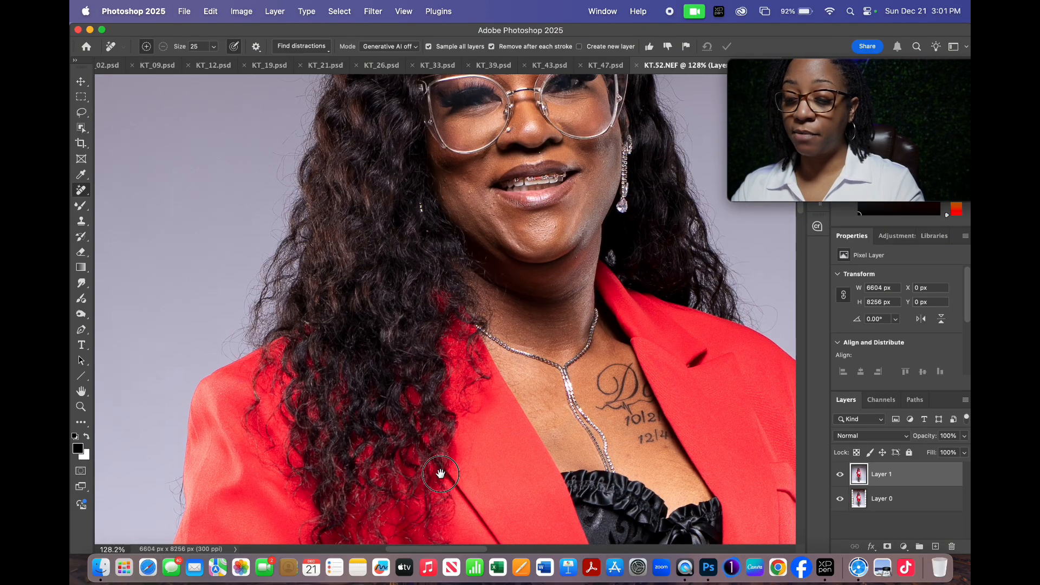
scroll(439, 267, "up", 5)
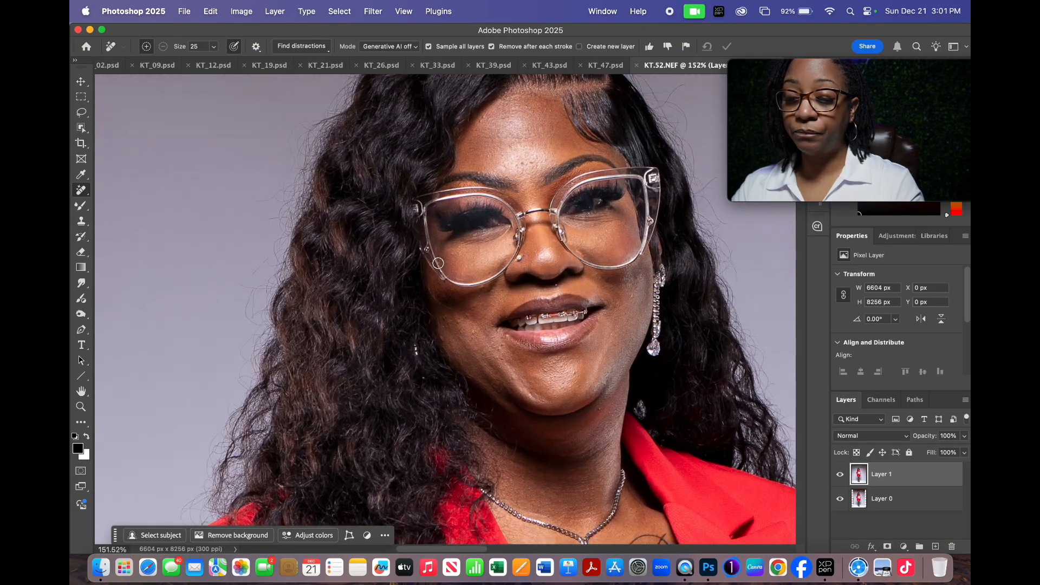
scroll(424, 439, "up", 3)
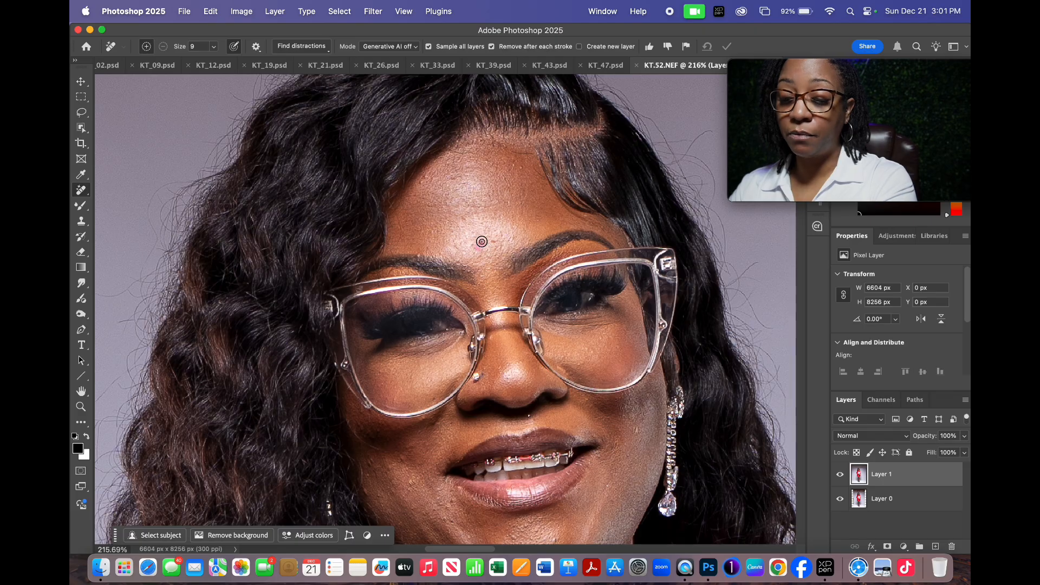
left_click_drag(482, 241, 507, 242)
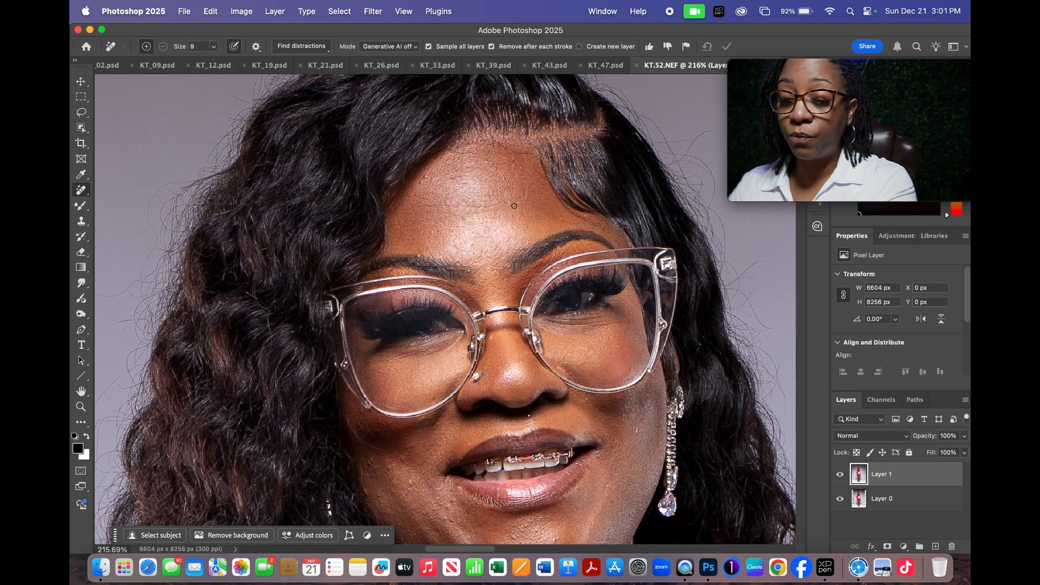
mouse_move(523, 203)
left_mouse_down()
mouse_move(524, 187)
mouse_move(484, 206)
left_mouse_up()
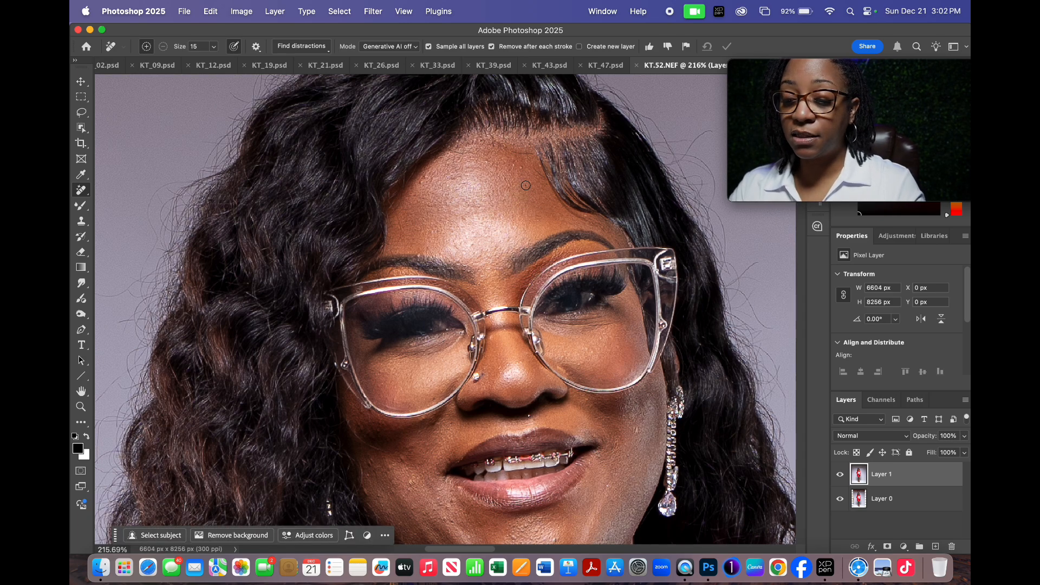
- Remove the remaining fine blemishes from the center and upper part of her forehead with the Remove tool at size 9
scroll(441, 195, "up", 5)
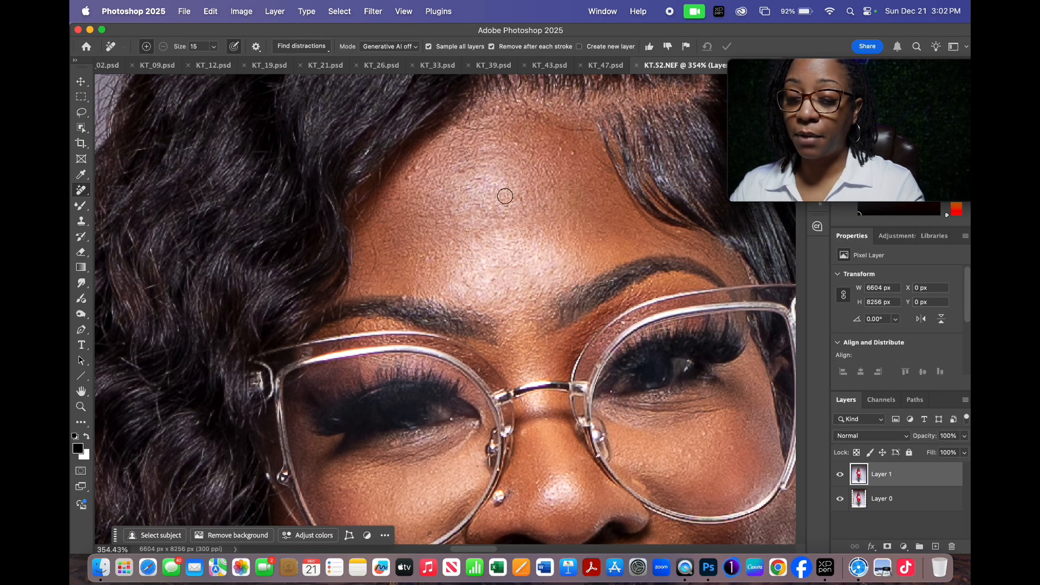
scroll(501, 255, "down", 1)
scroll(498, 222, "up", 2)
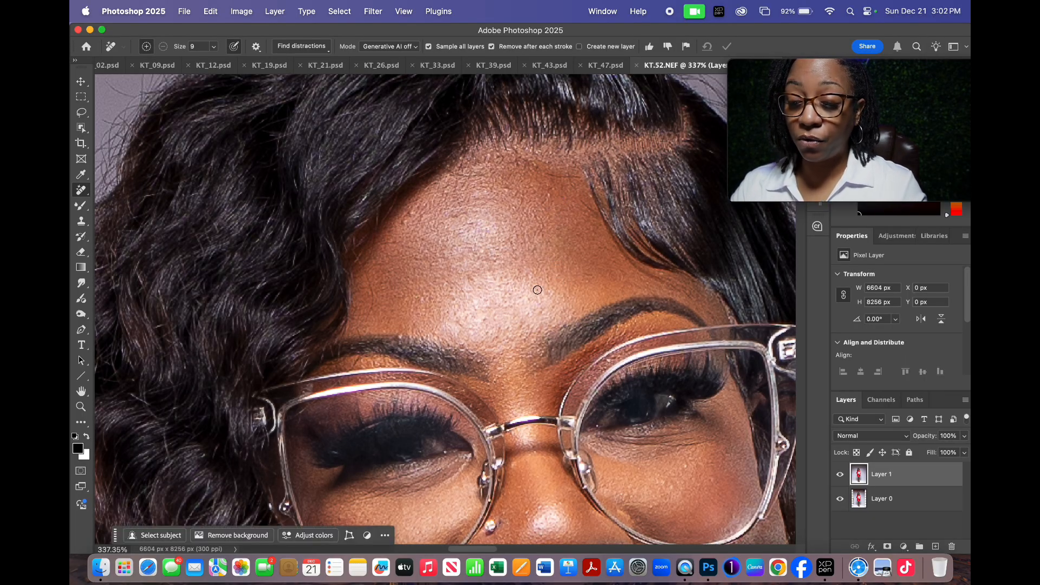
left_click_drag(536, 253, 535, 221)
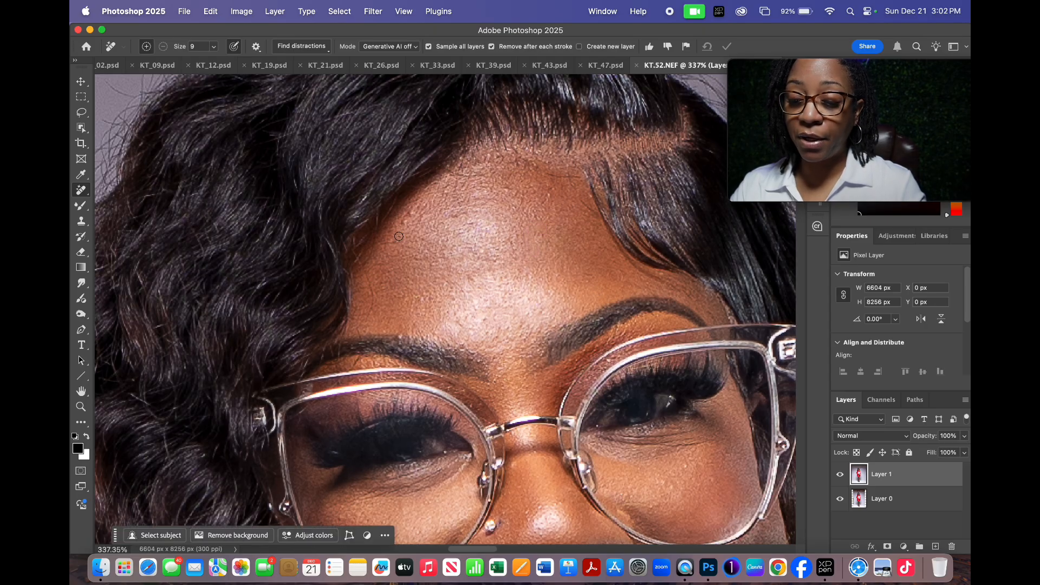
left_click_drag(453, 218, 461, 216)
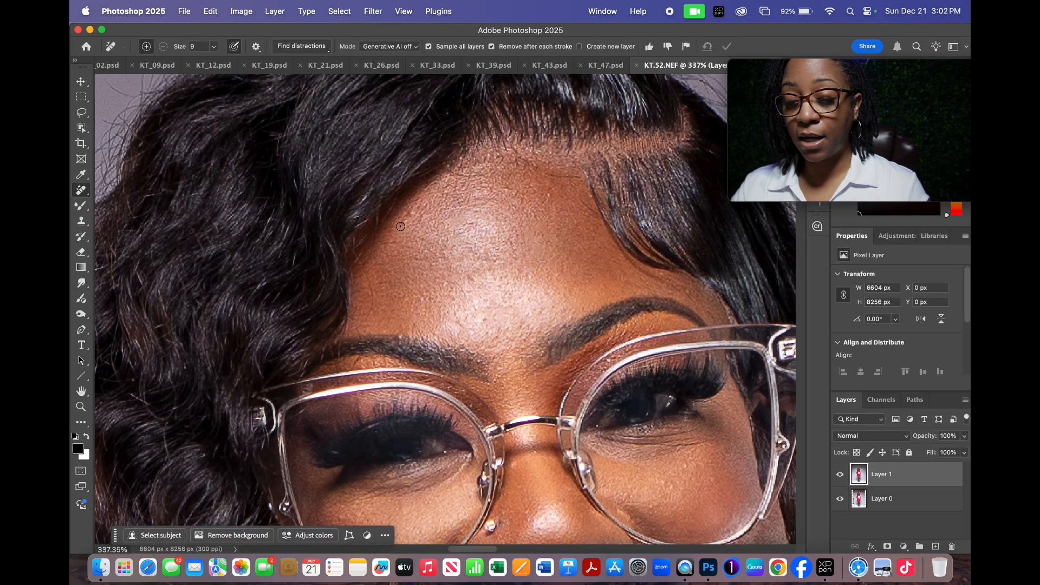
- Remove the small spots beside the hairline and above the eyebrow on the curly-hair side of her forehead at size 9
left_click_drag(402, 226, 413, 215)
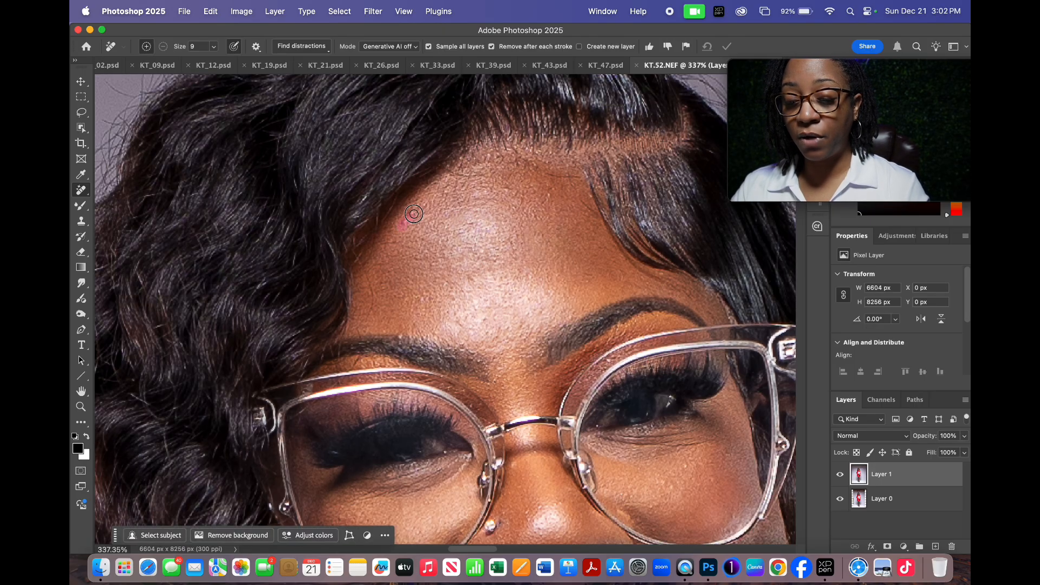
left_click(404, 271)
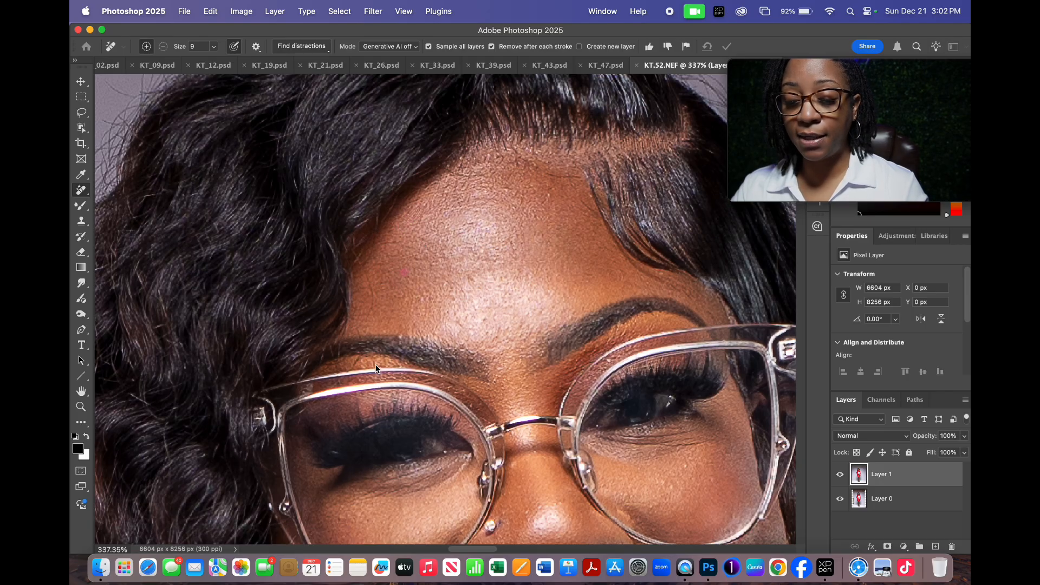
left_click_drag(416, 297, 426, 299)
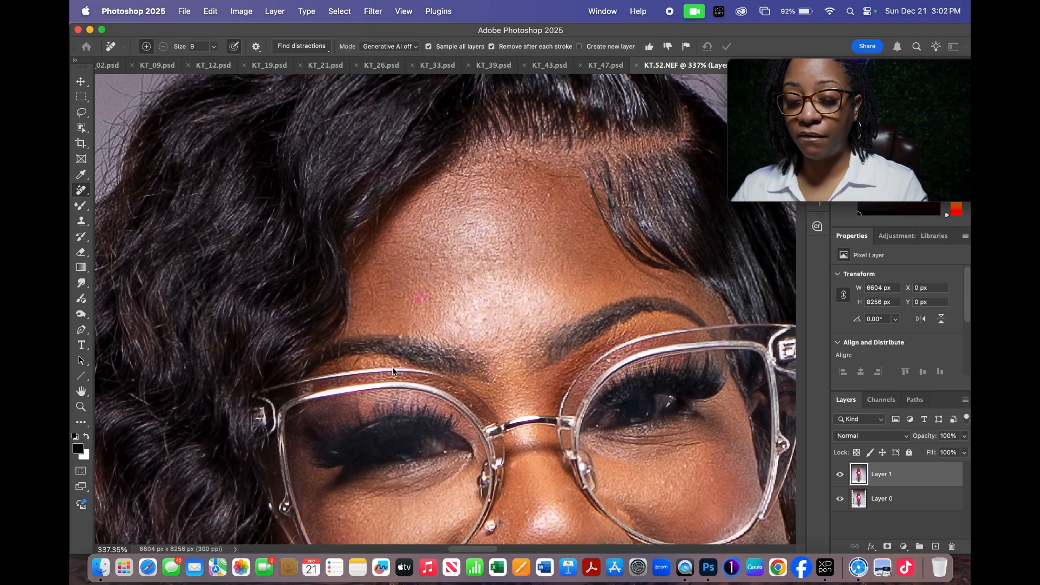
left_click(399, 337)
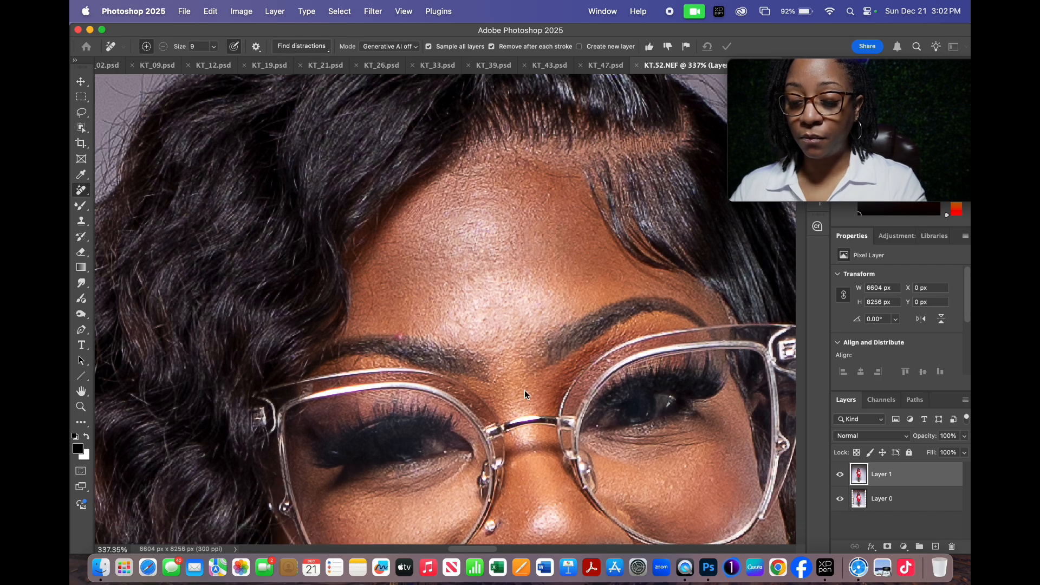
- Review the retouched portrait at full view and compare it with the original by hiding and reshowing Layer 1
scroll(463, 297, "down", 4)
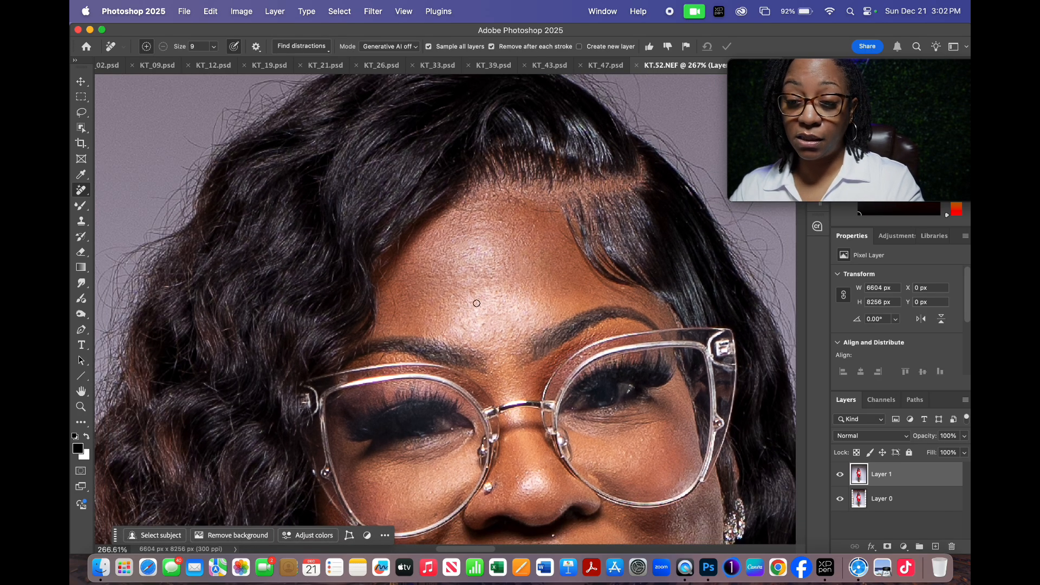
scroll(477, 303, "down", 10)
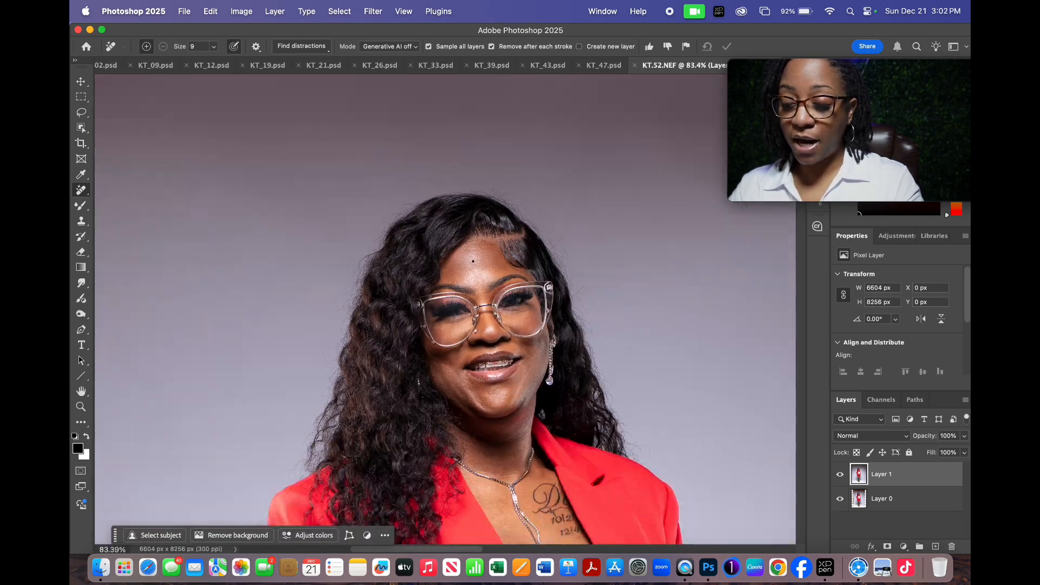
scroll(473, 261, "down", 1)
left_click_drag(479, 369, 454, 228)
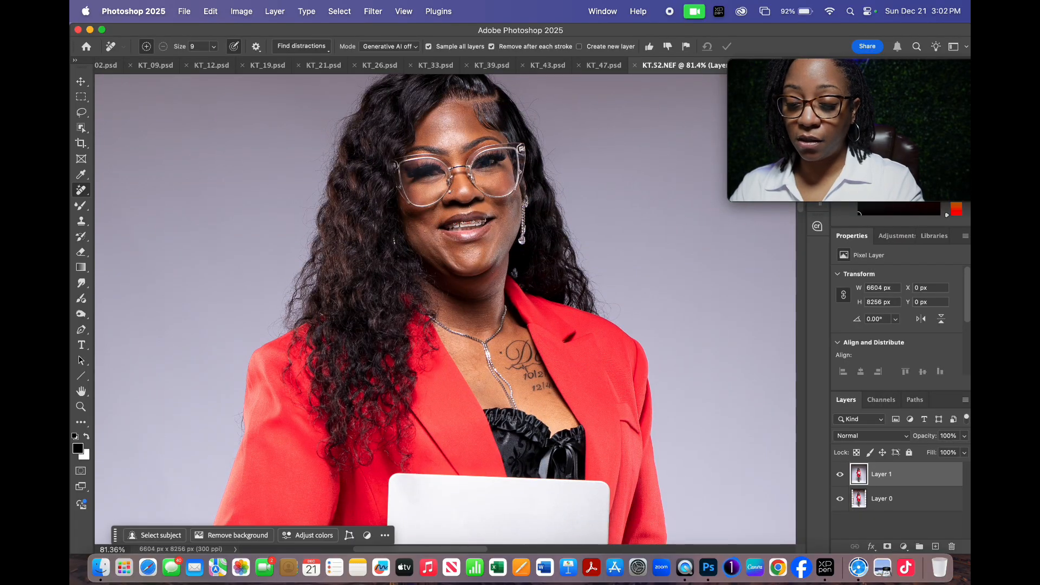
scroll(506, 334, "down", 4)
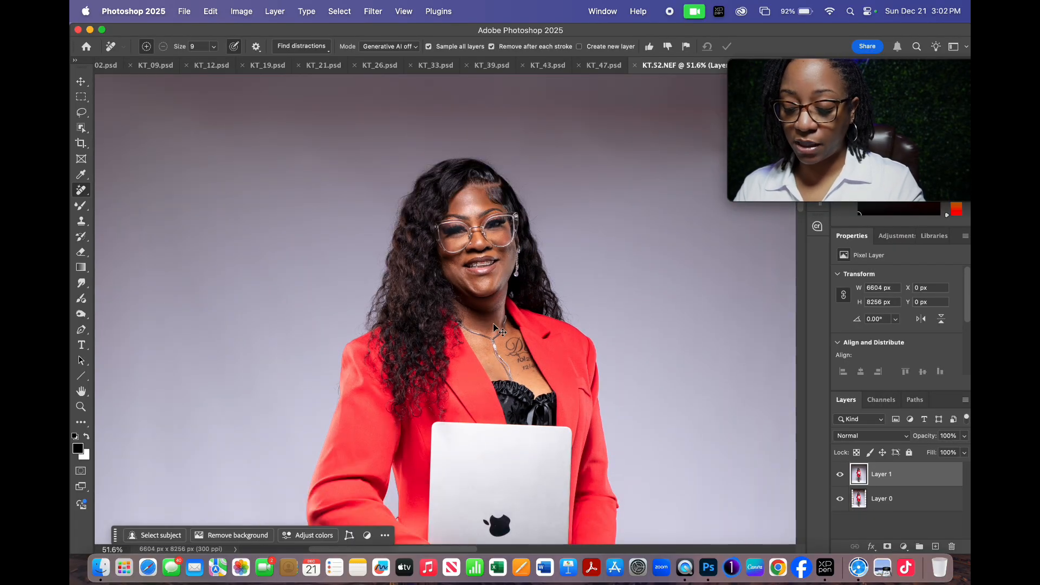
key("super+0")
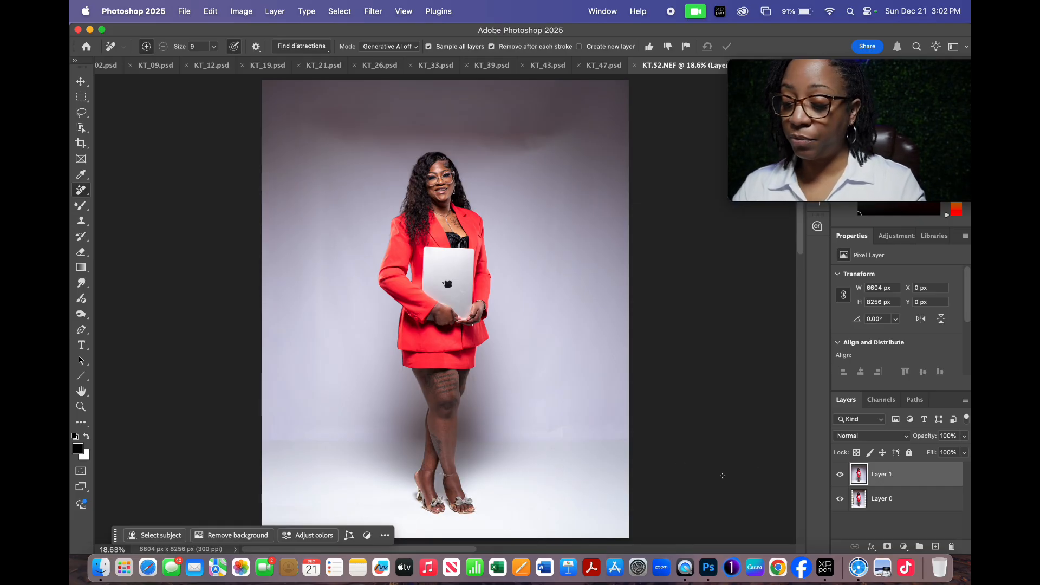
scroll(457, 439, "down", 2)
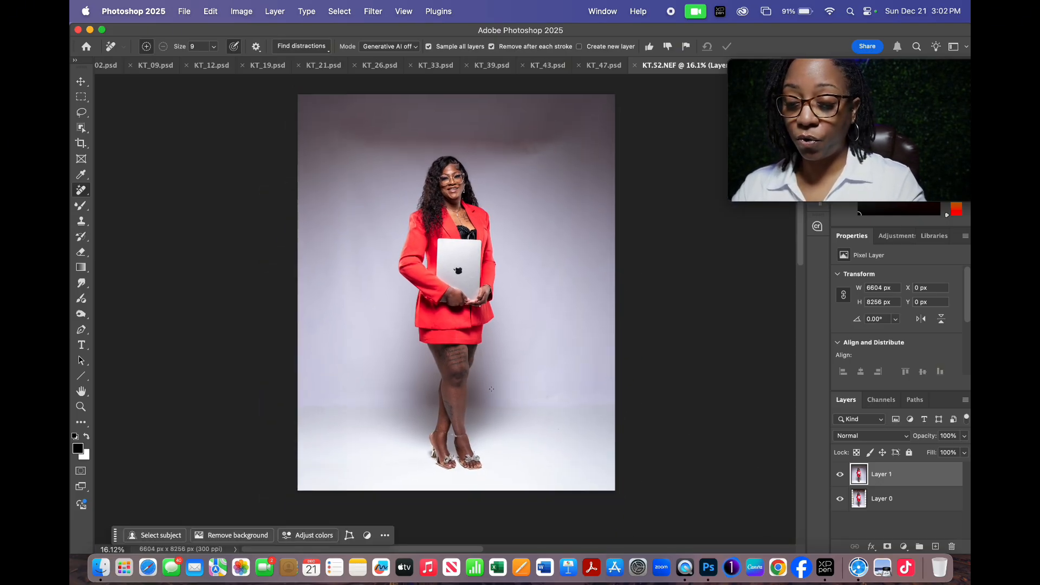
left_click(839, 474)
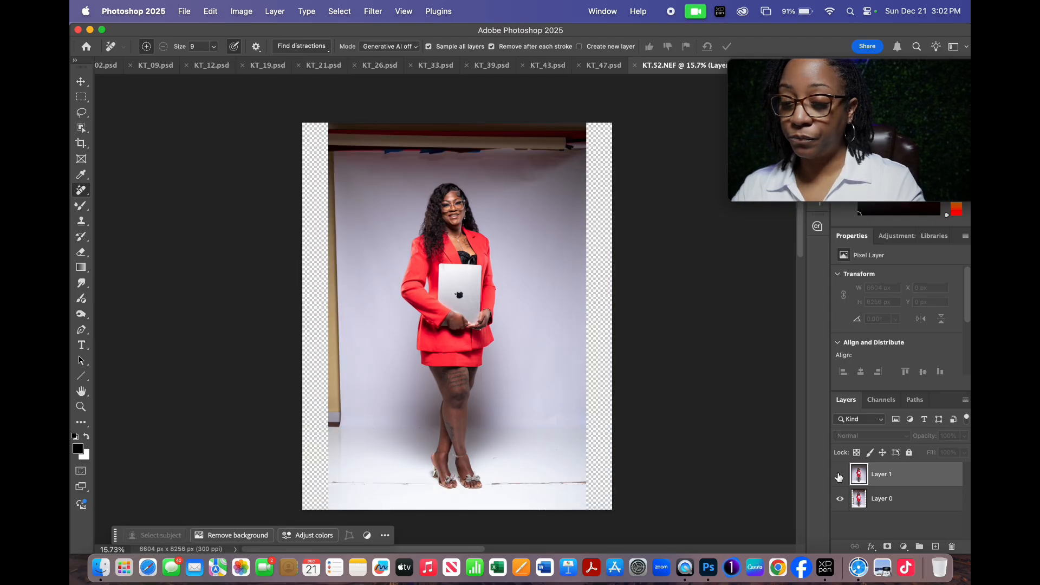
left_click(840, 476)
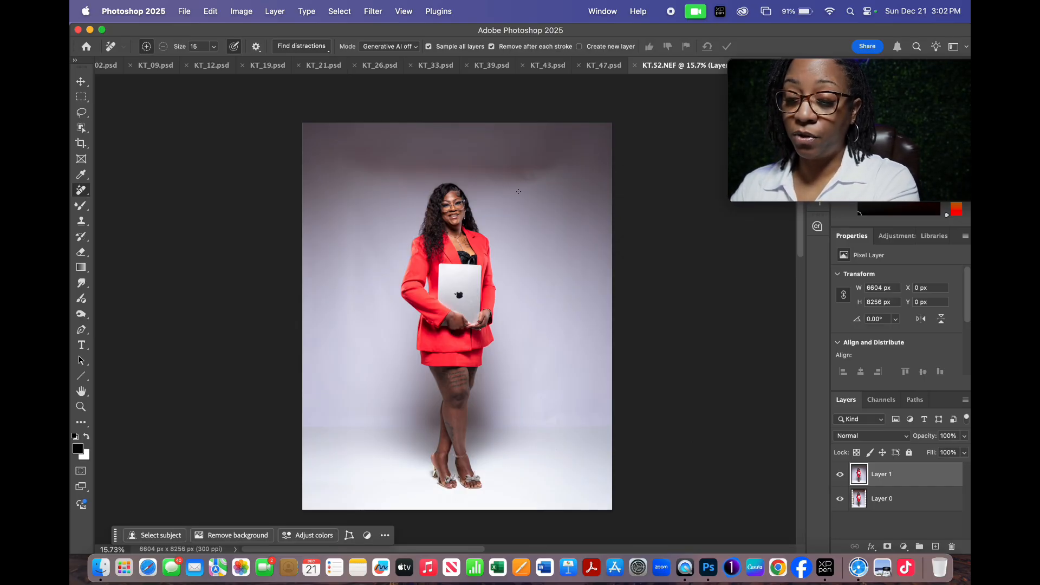
- Smooth the uneven backdrop patch above and beside her head, using the Remove tool enlarged to about size 1200
key("bracketright")
key("bracketright")
key("bracketright")
key("bracketright")
key("bracketright")
key("bracketright")
key("bracketright")
key("bracketright")
key("bracketright")
key("bracketright")
key("bracketright")
key("bracketright")
key("bracketright")
key("bracketright")
key("bracketright")
key("bracketright")
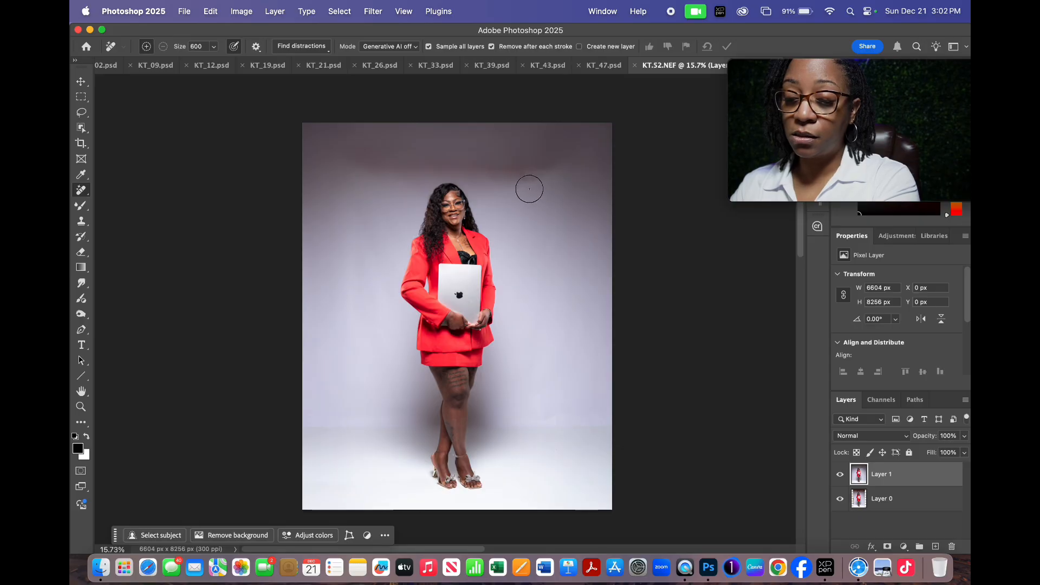
key("bracketright")
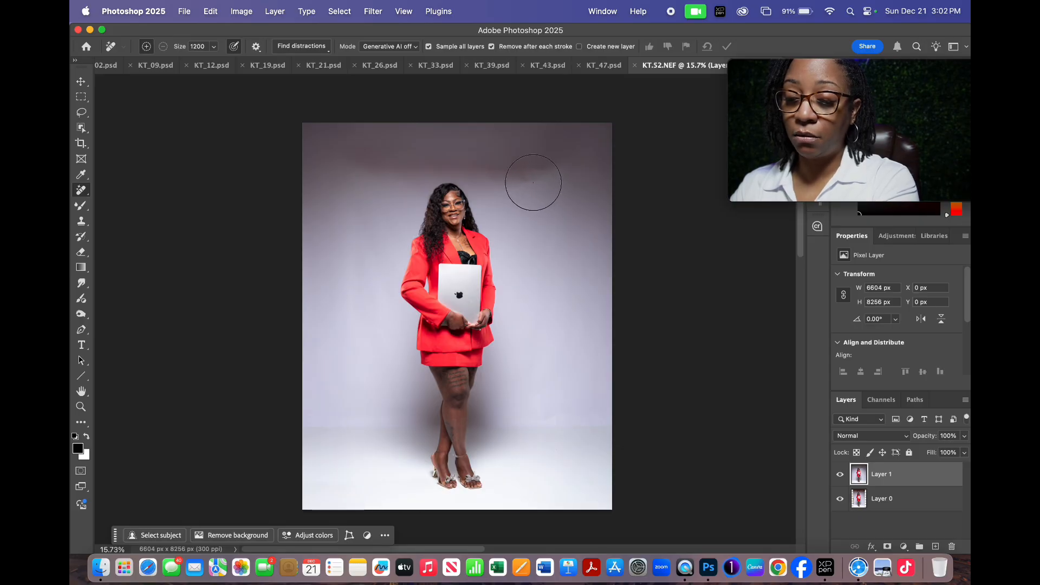
mouse_move(542, 179)
left_mouse_down()
mouse_move(494, 176)
mouse_move(476, 163)
mouse_move(561, 156)
left_mouse_up()
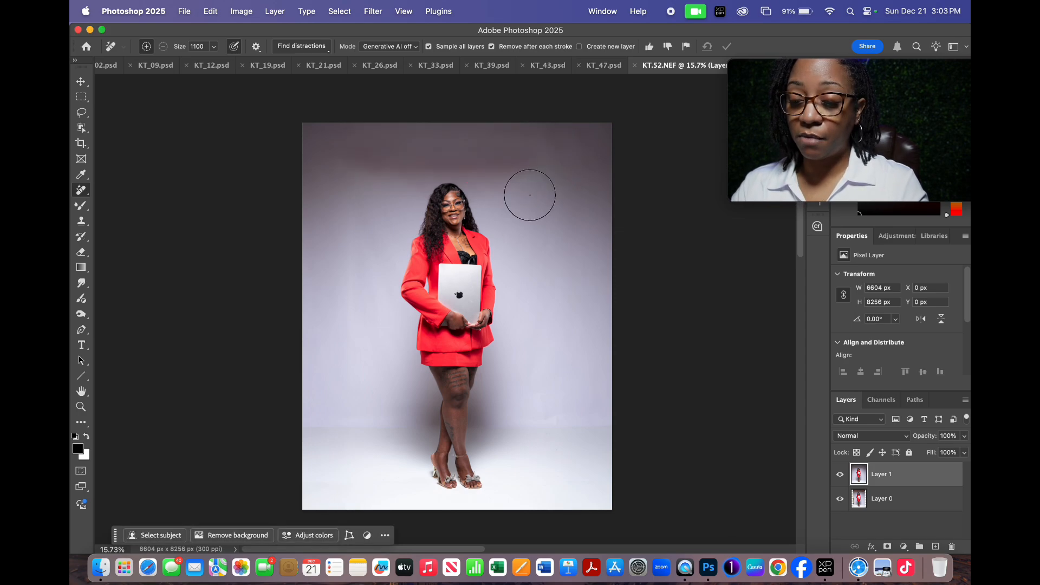
- Try to remove the dark band across the upper backdrop above her head with the Remove tool at size 900
key("bracketleft")
key("bracketleft")
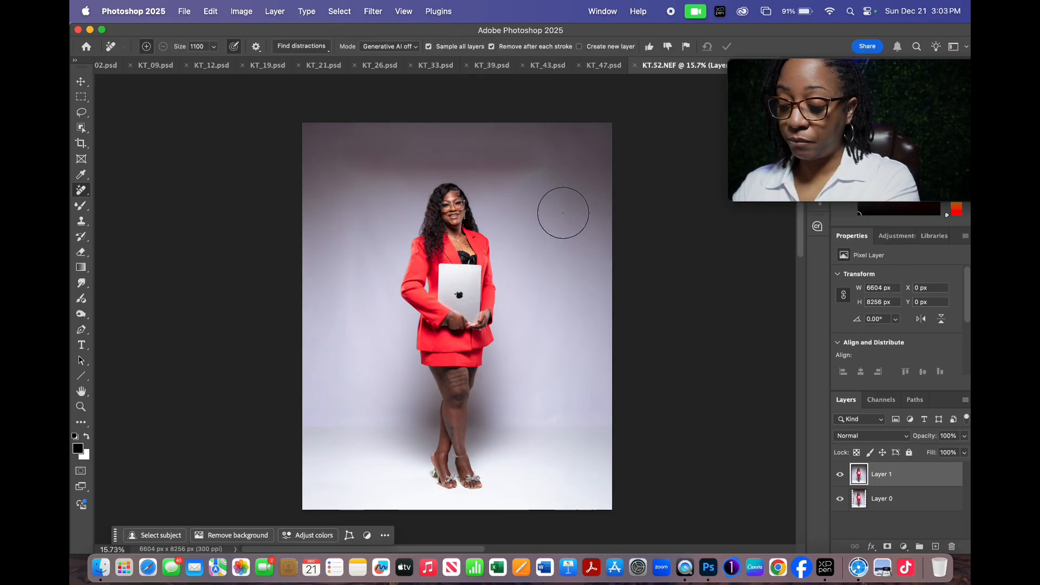
mouse_move(549, 171)
left_mouse_down()
mouse_move(453, 157)
mouse_move(334, 159)
left_mouse_up()
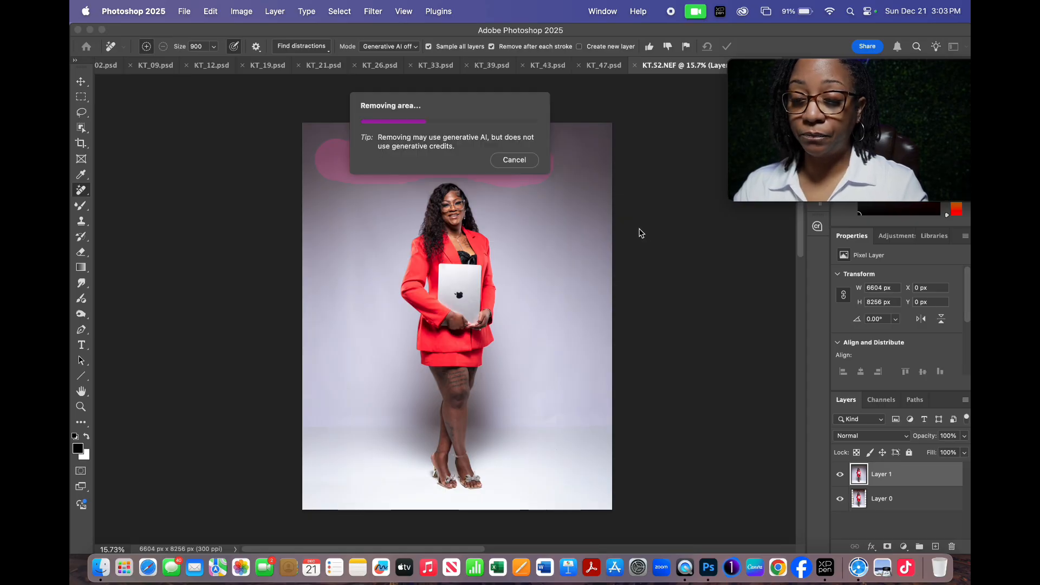
left_click_drag(493, 179, 446, 157)
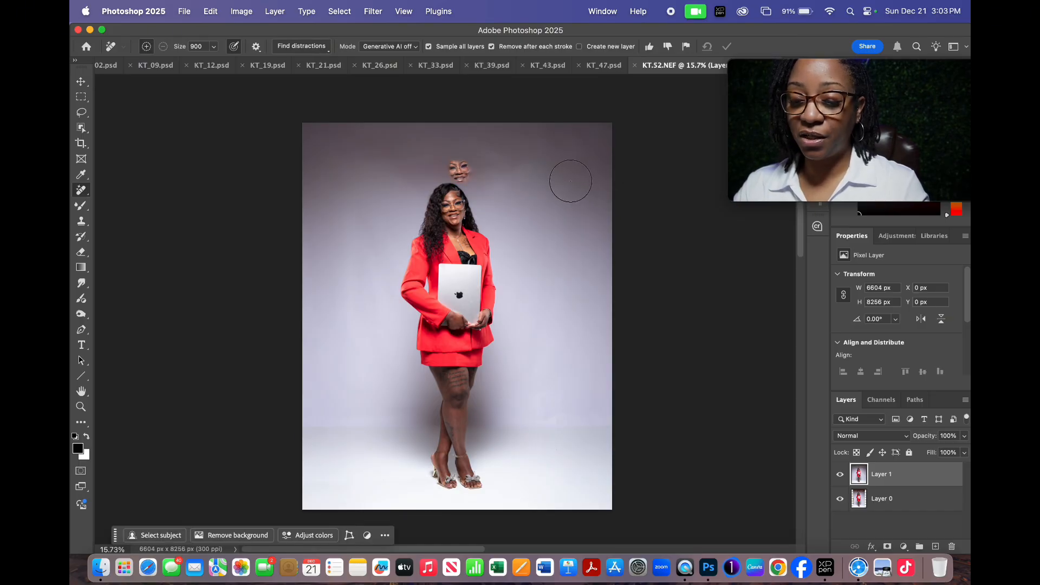
- Try to erase the stray face fragment above her head at size 400, and undo the upper-backdrop Remove strokes
scroll(517, 194, "up", 2)
key("bracketleft")
key("bracketleft")
key("bracketleft")
key("bracketleft")
key("bracketleft")
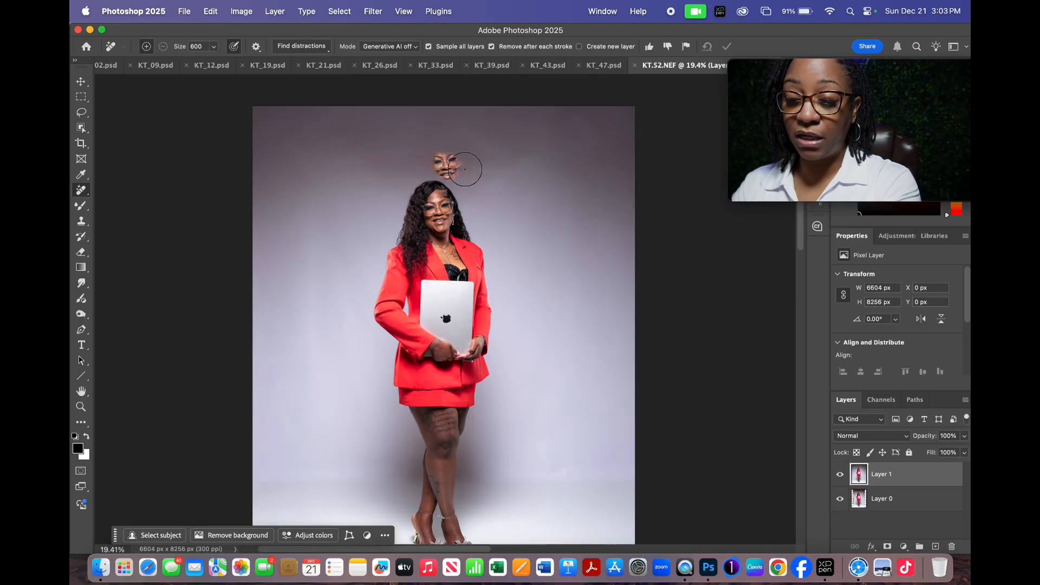
mouse_move(464, 174)
left_mouse_down()
mouse_move(445, 158)
mouse_move(452, 168)
mouse_move(485, 161)
mouse_move(455, 160)
left_mouse_up()
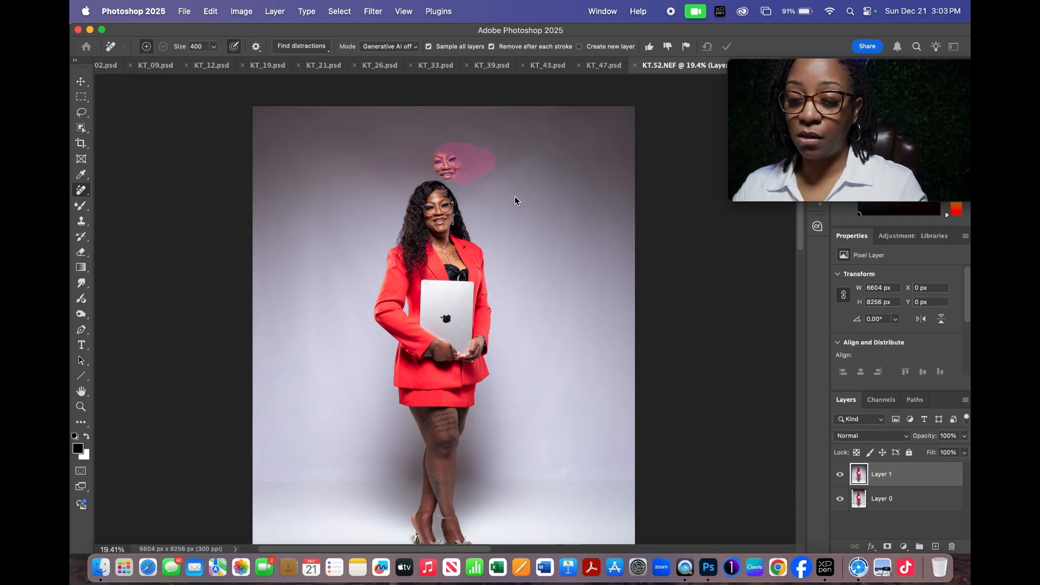
key("super+z")
key("super+z")
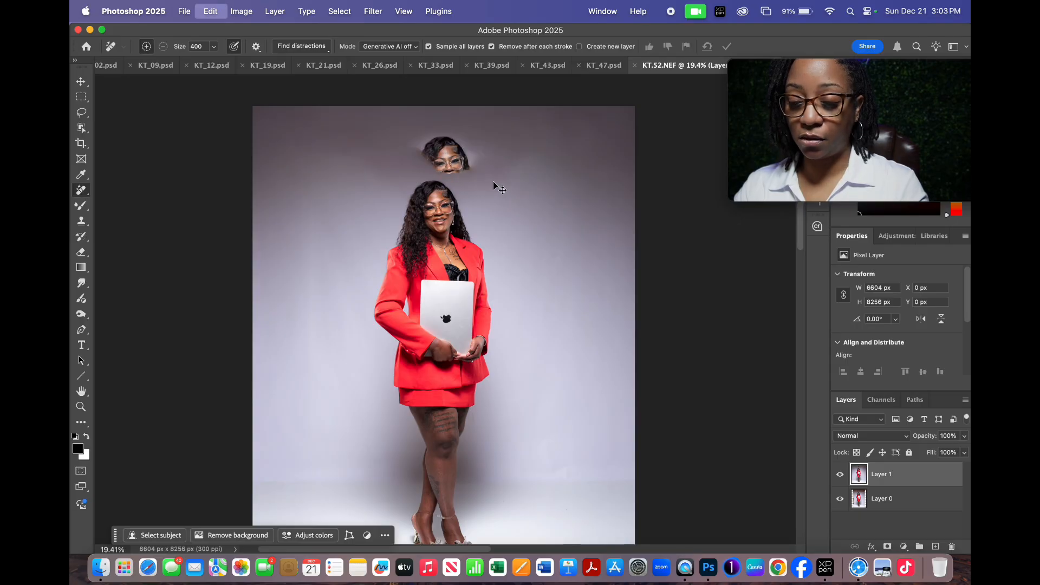
- Select the woman on Layer 1 with Select Subject and expand the selection by 3 pixels
scroll(614, 337, "down", 5)
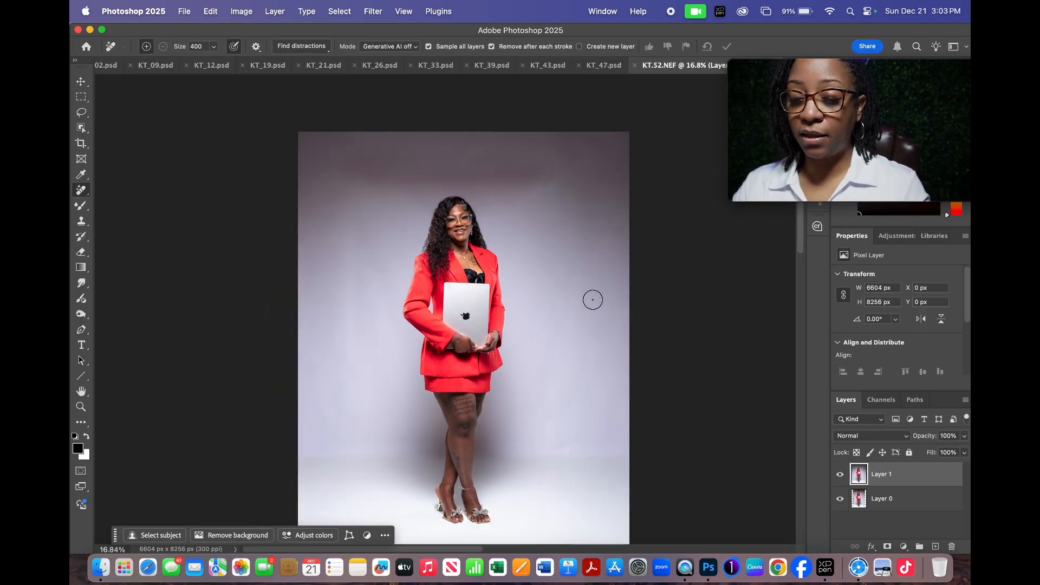
scroll(572, 327, "down", 1)
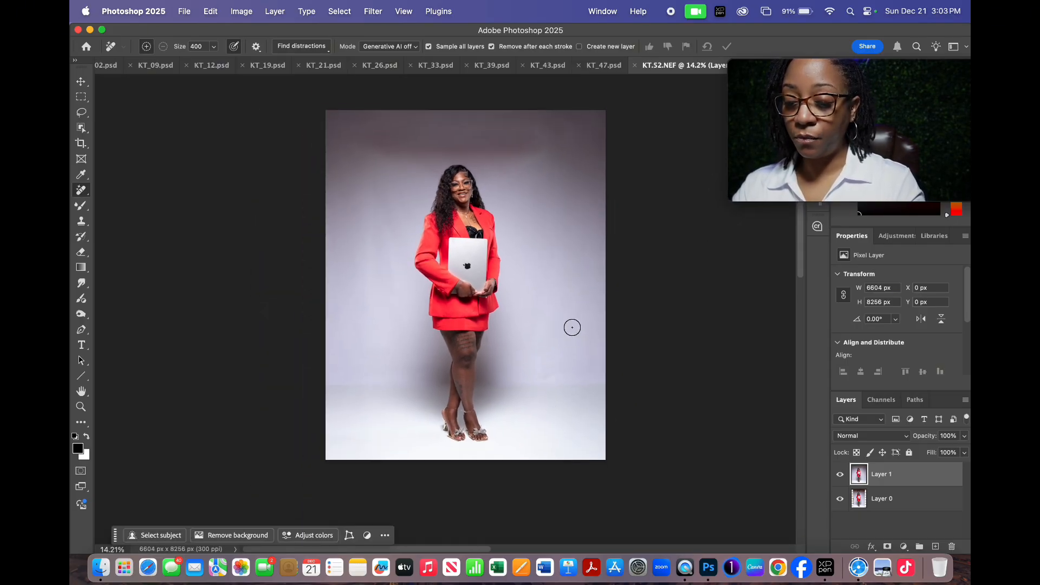
left_click_drag(569, 323, 567, 342)
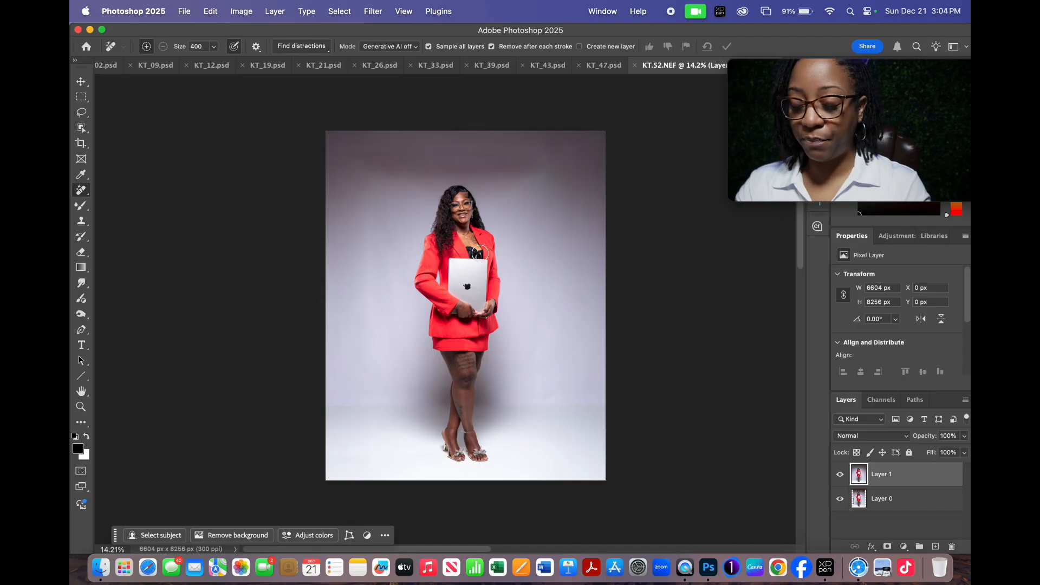
left_click_drag(548, 265, 528, 302)
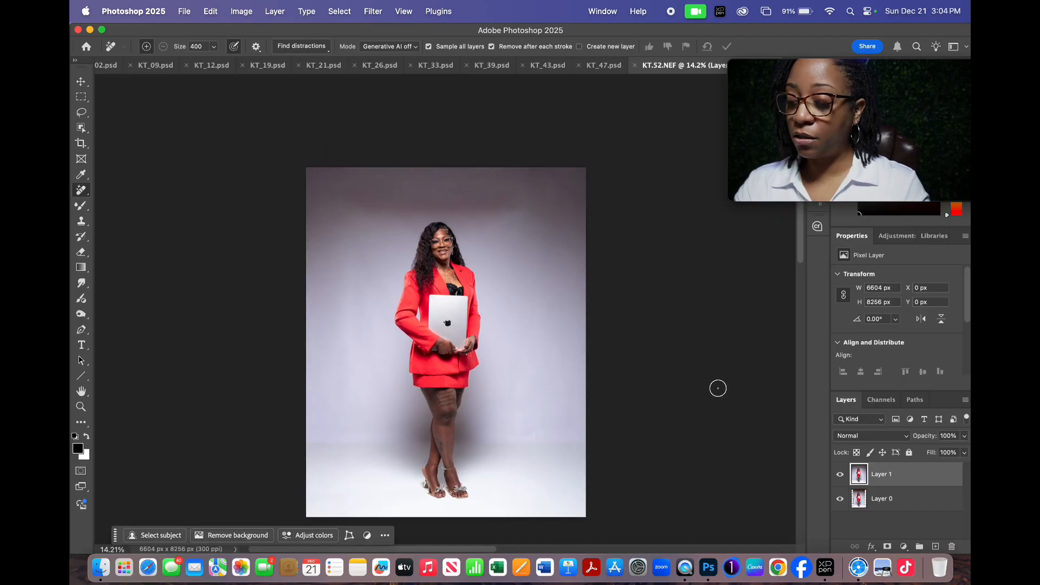
scroll(967, 384, "down", 5)
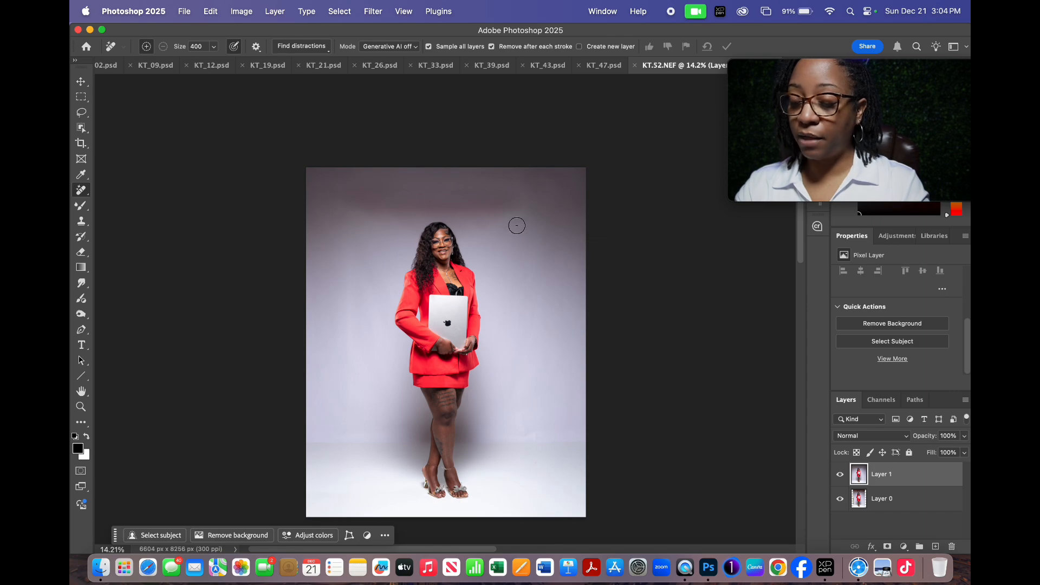
left_click_drag(966, 344, 968, 283)
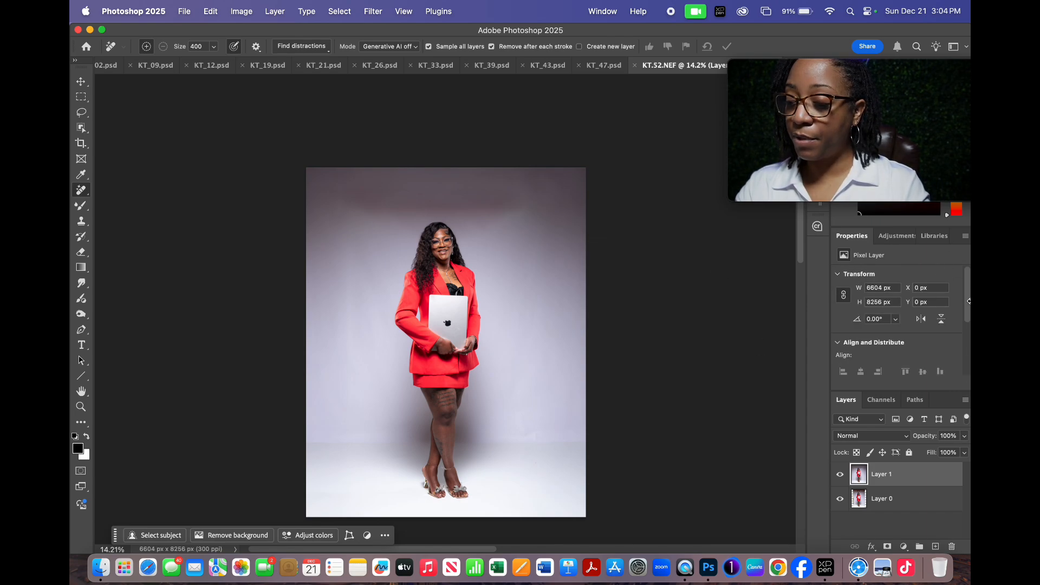
left_click_drag(967, 322, 965, 376)
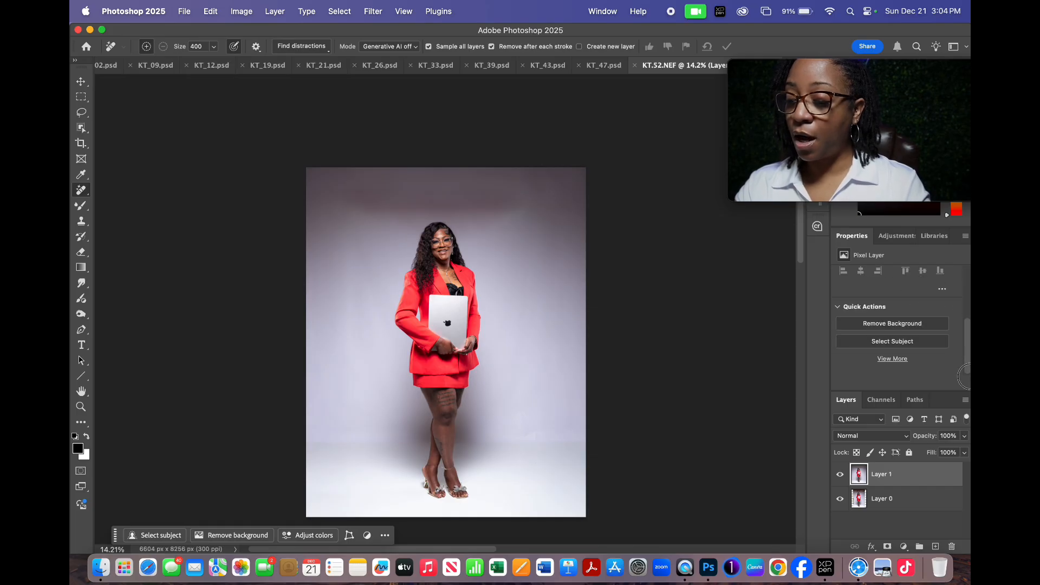
left_click(887, 342)
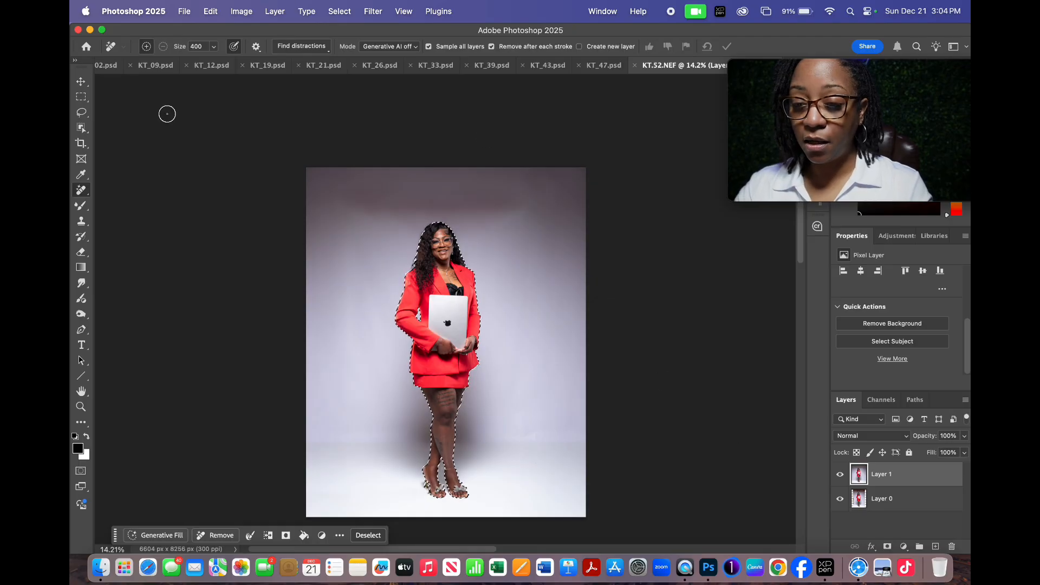
left_click(340, 12)
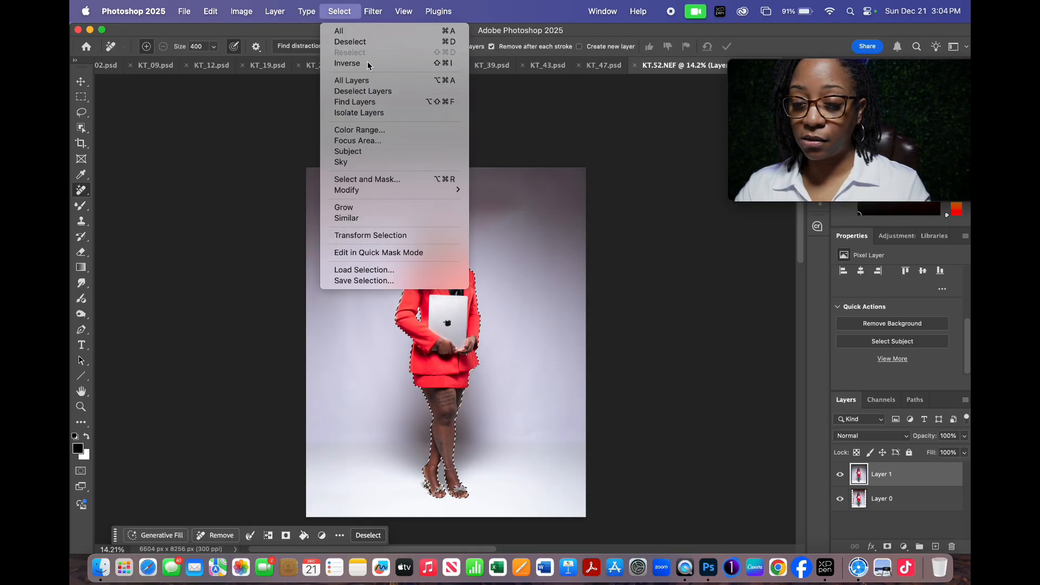
mouse_move(362, 191)
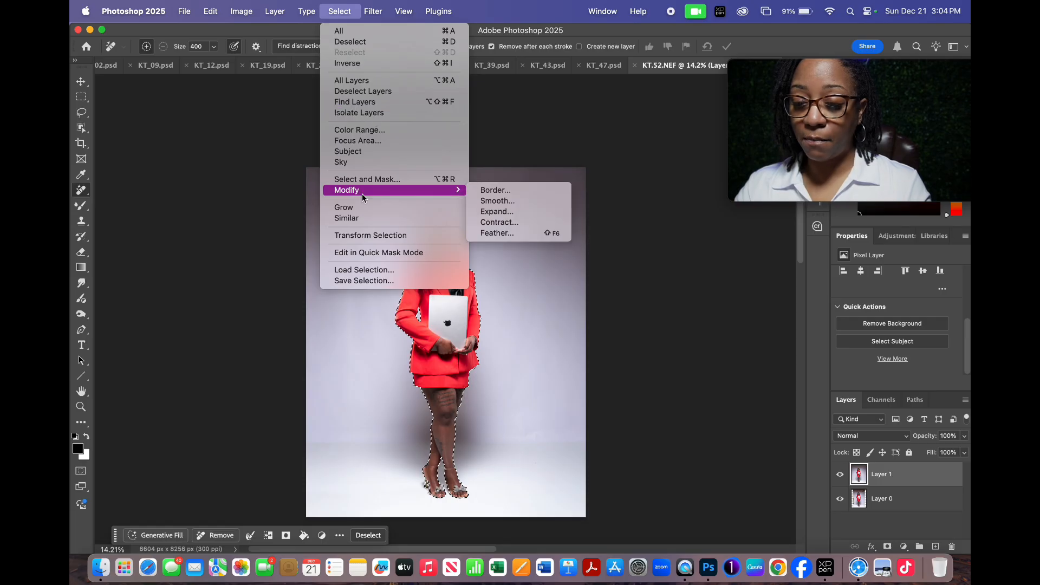
left_click(497, 212)
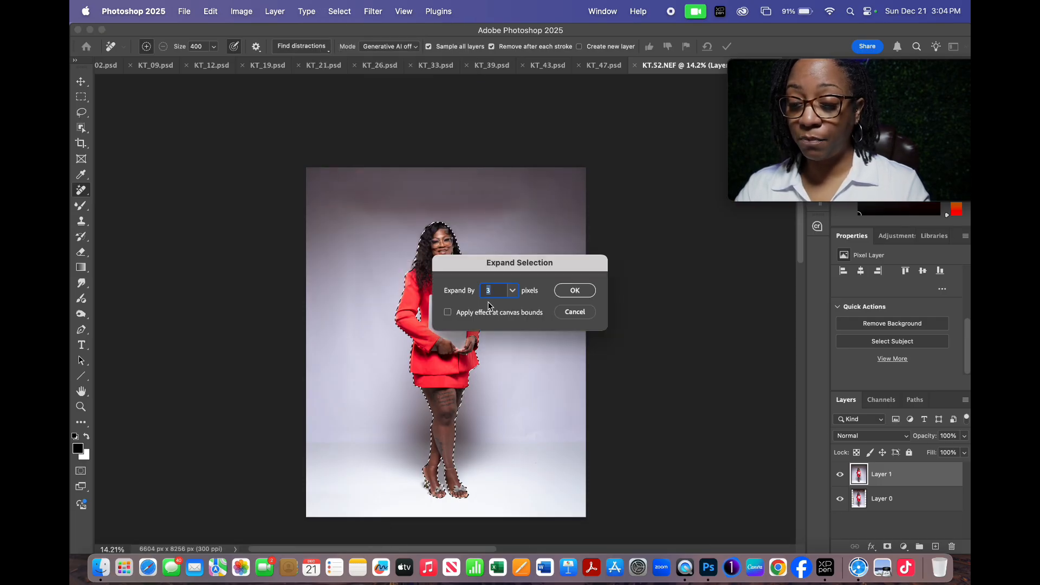
left_click(576, 291)
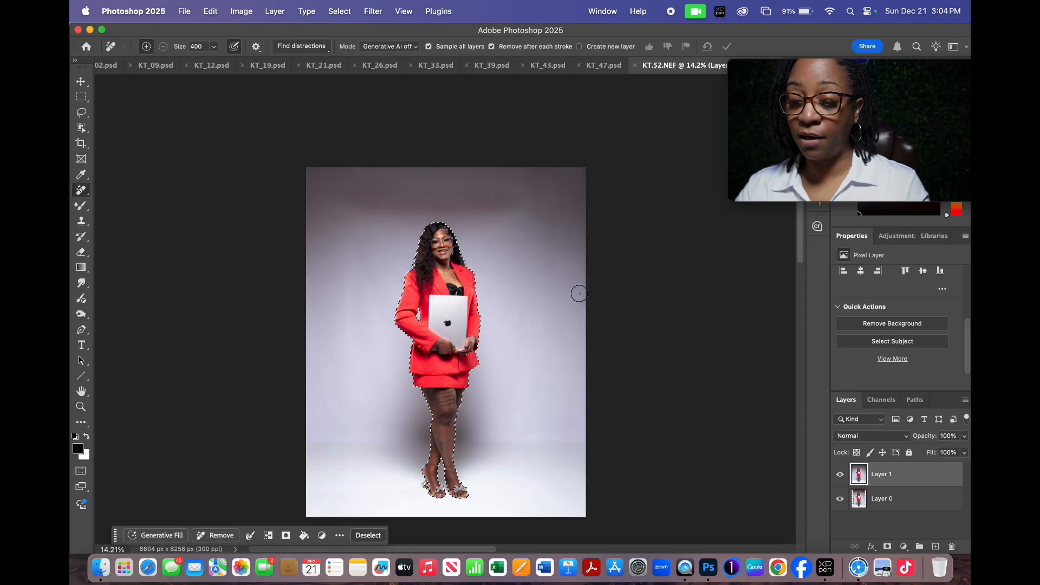
- Feather the subject selection and copy the woman from Layer 1 to a new layer
left_click(344, 14)
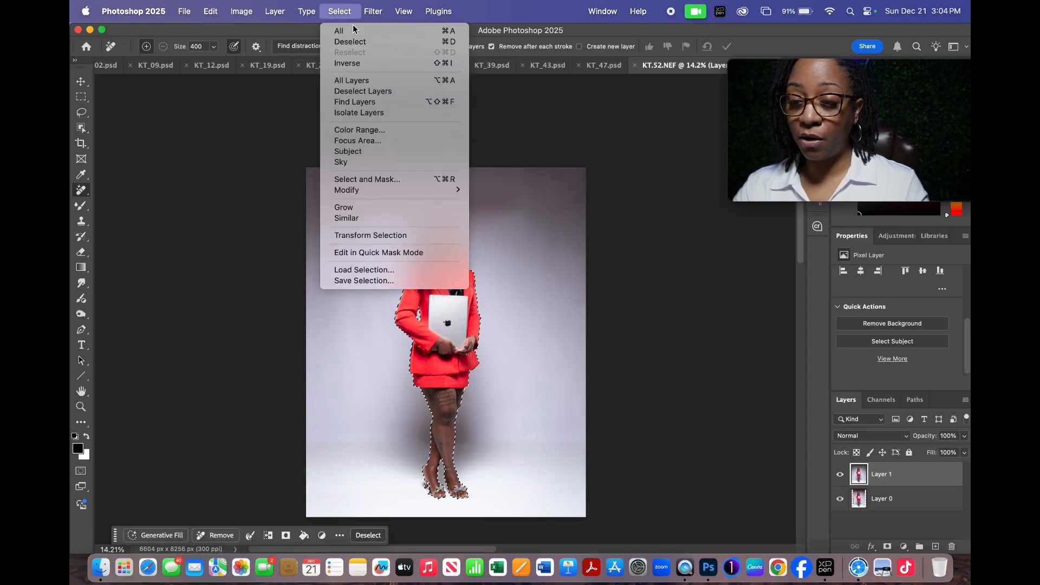
mouse_move(359, 190)
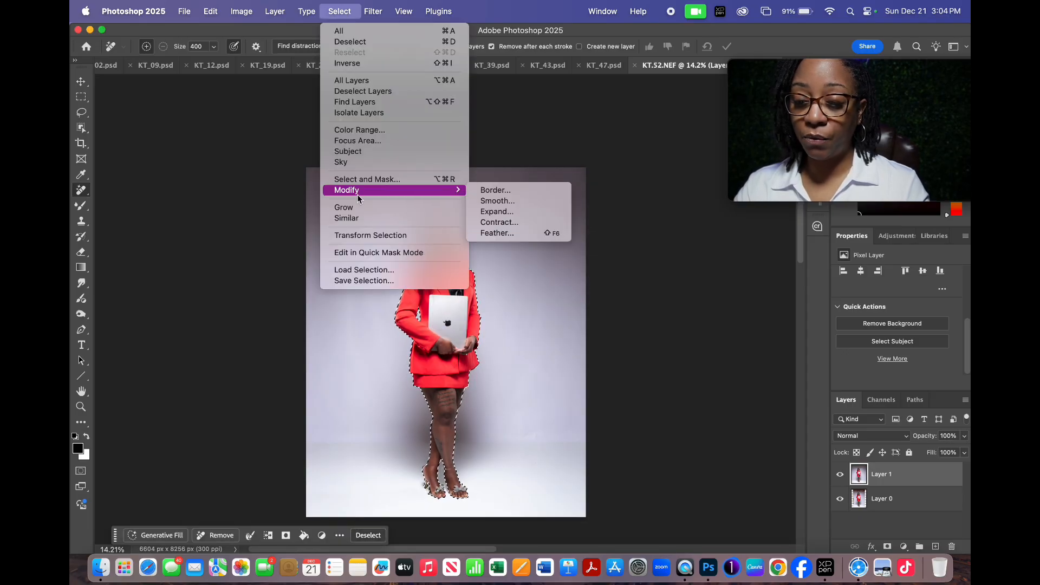
left_click(515, 232)
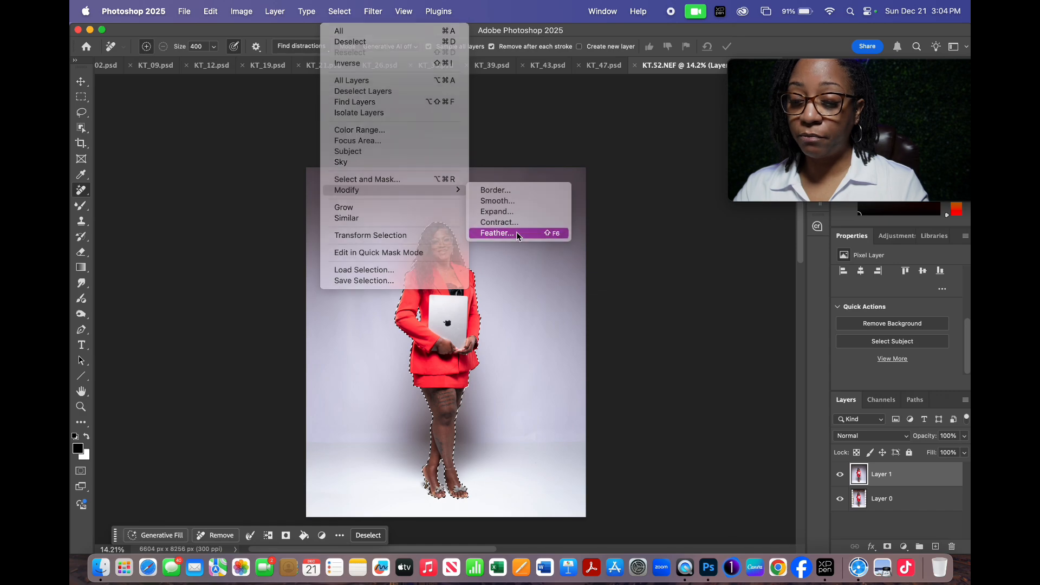
left_click(580, 291)
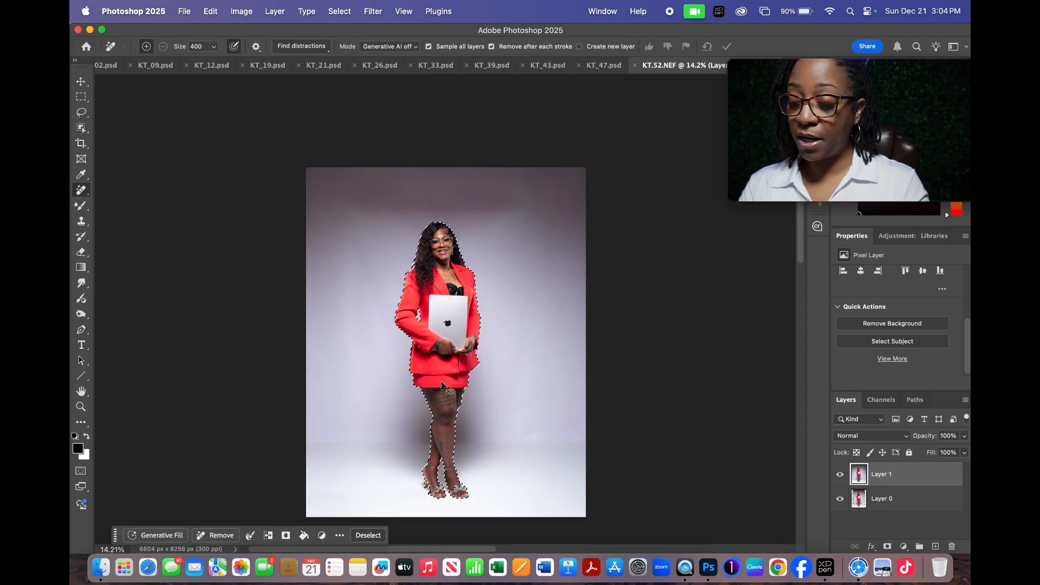
key("super+j")
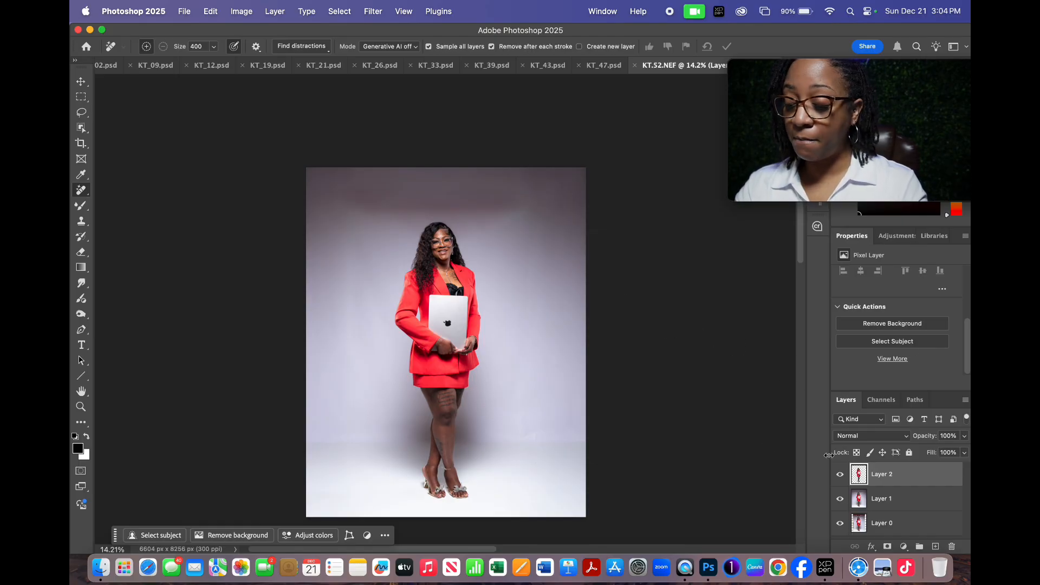
- Load Layer 2's outline as a selection, invert it, and copy the backdrop from Layer 1 to a new layer
left_click(860, 478, "super")
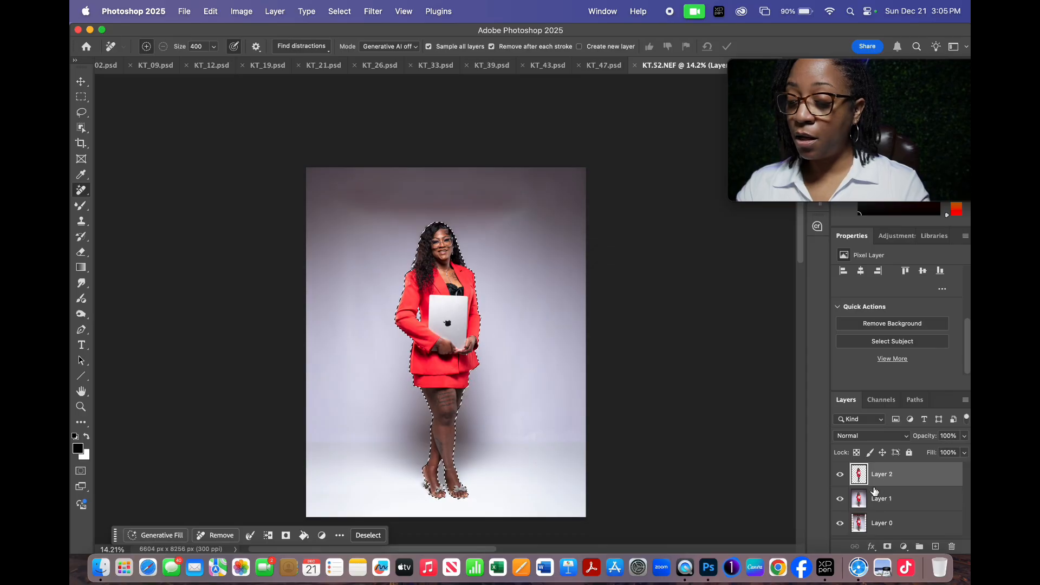
left_click(896, 505)
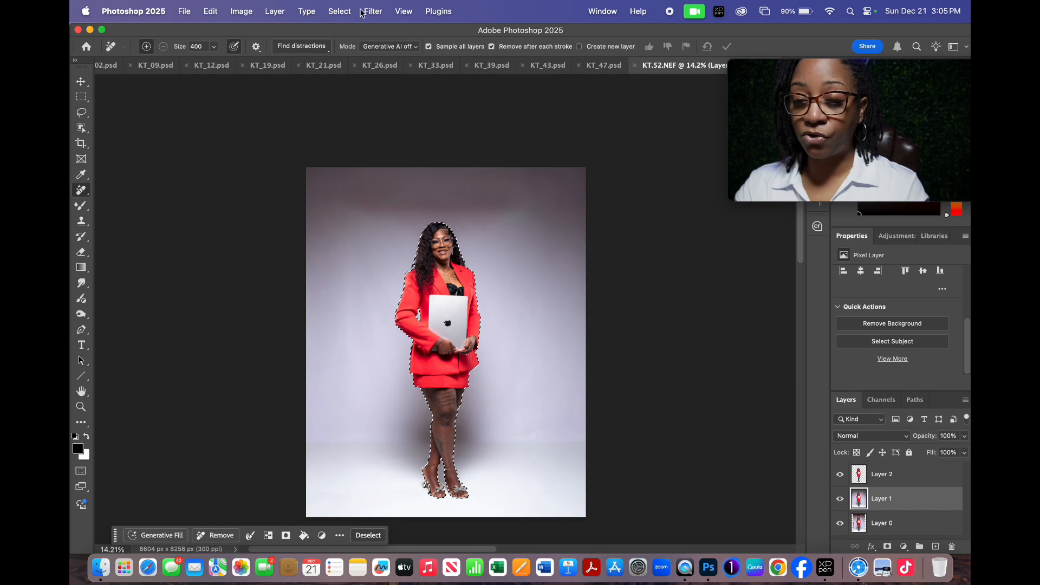
left_click(341, 12)
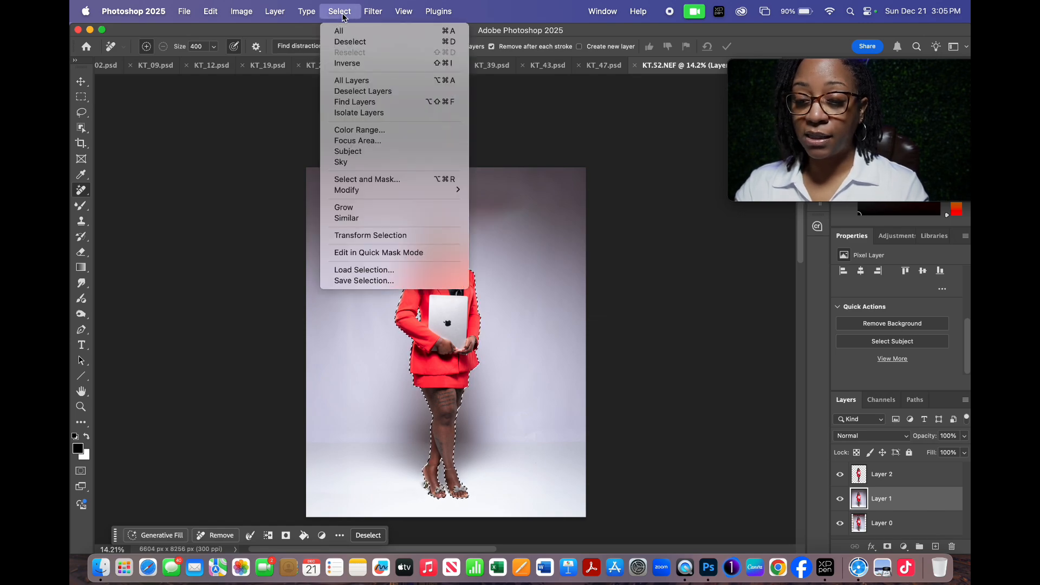
left_click(356, 64)
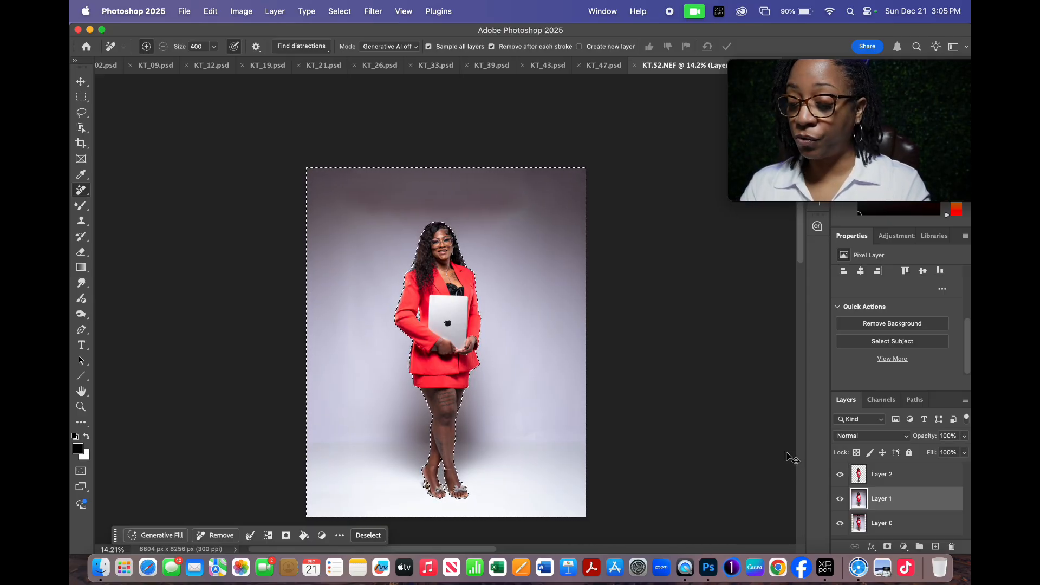
key("super+j")
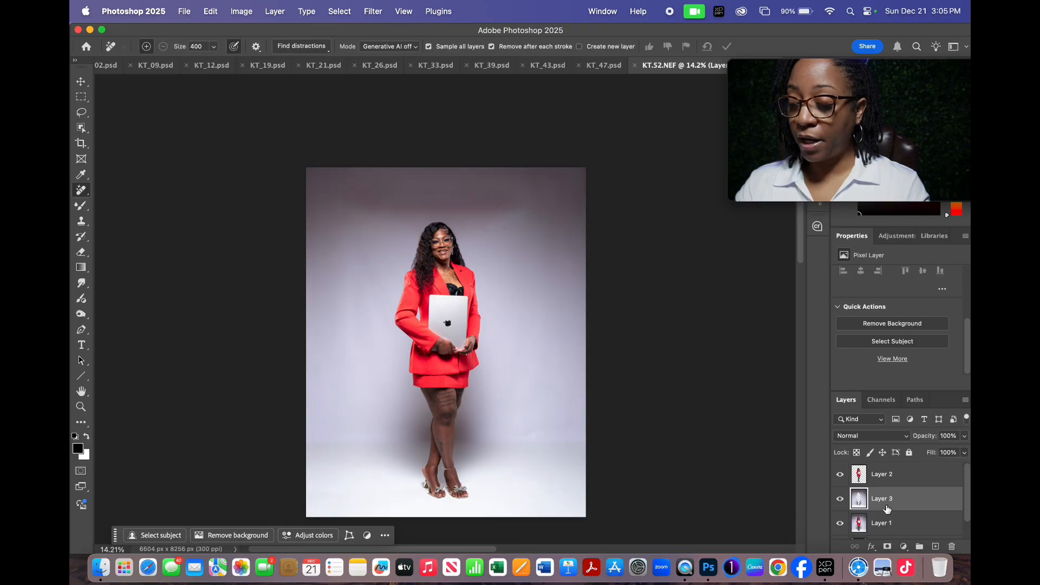
- Apply a Gaussian Blur with a radius of about 170 pixels to the backdrop on Layer 3
left_click(374, 12)
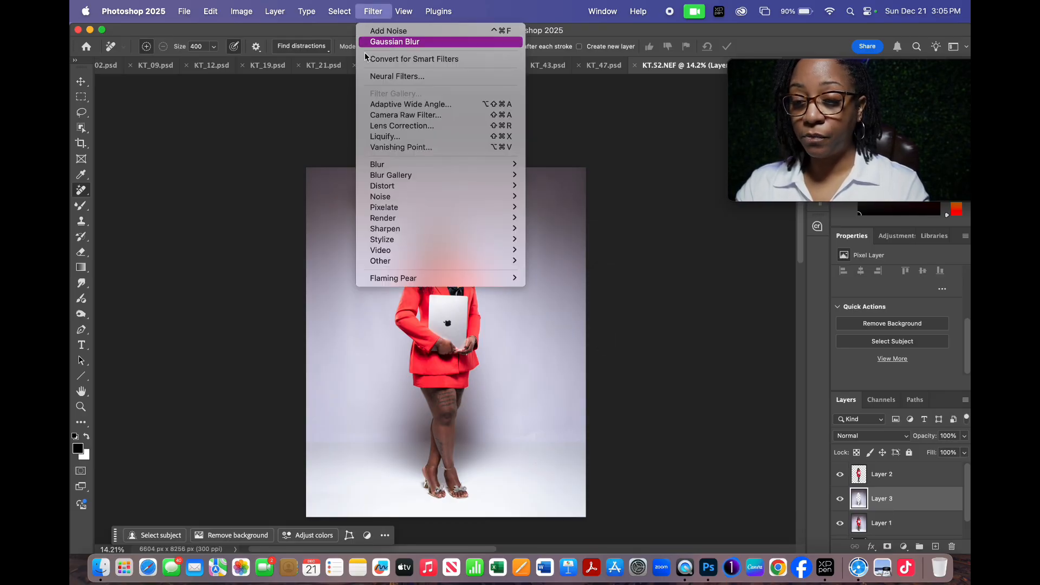
mouse_move(389, 168)
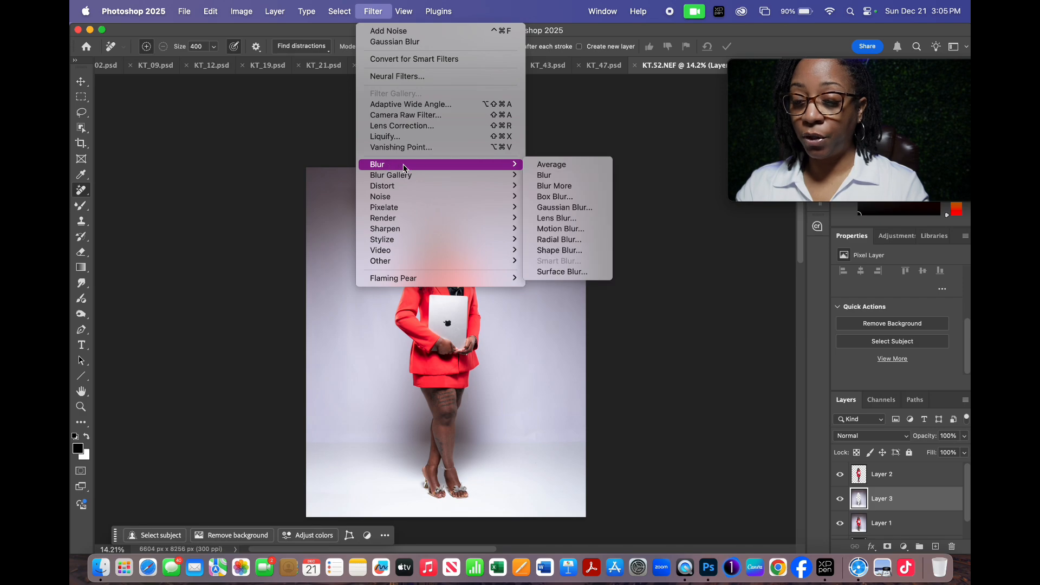
left_click(588, 208)
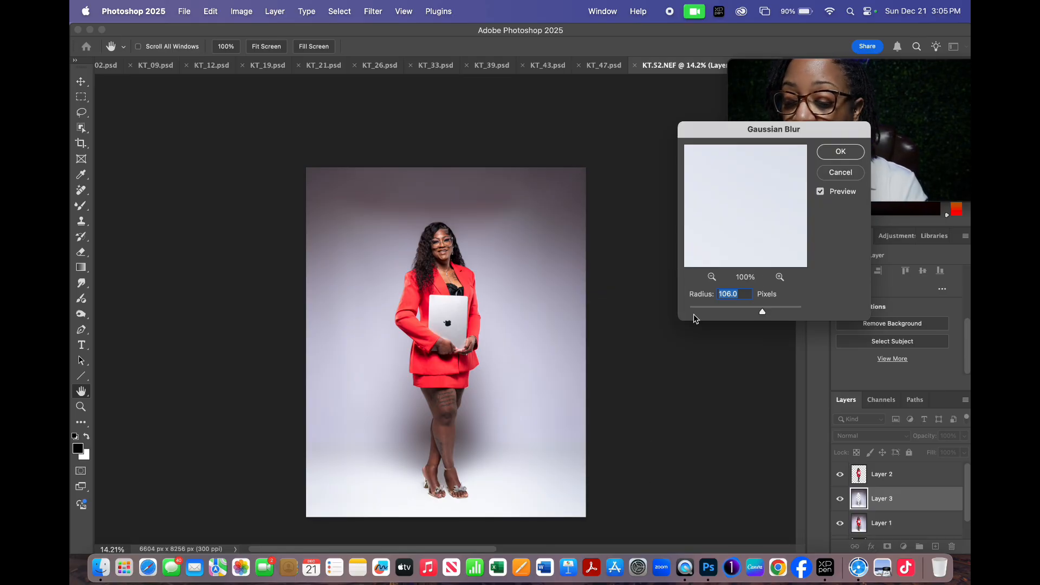
left_click_drag(764, 316, 791, 320)
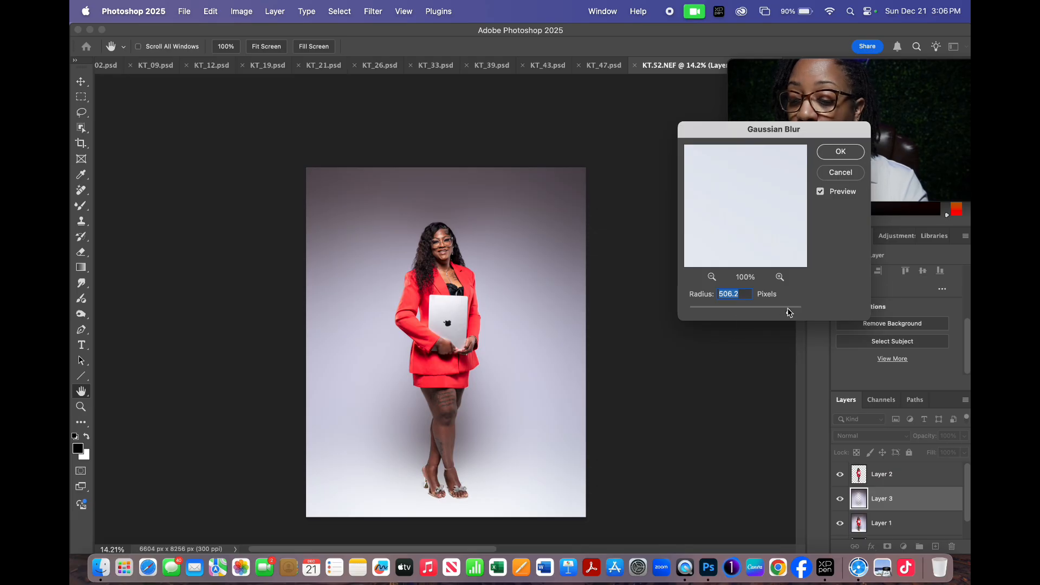
mouse_move(789, 317)
left_mouse_down()
mouse_move(758, 317)
mouse_move(778, 318)
left_mouse_up()
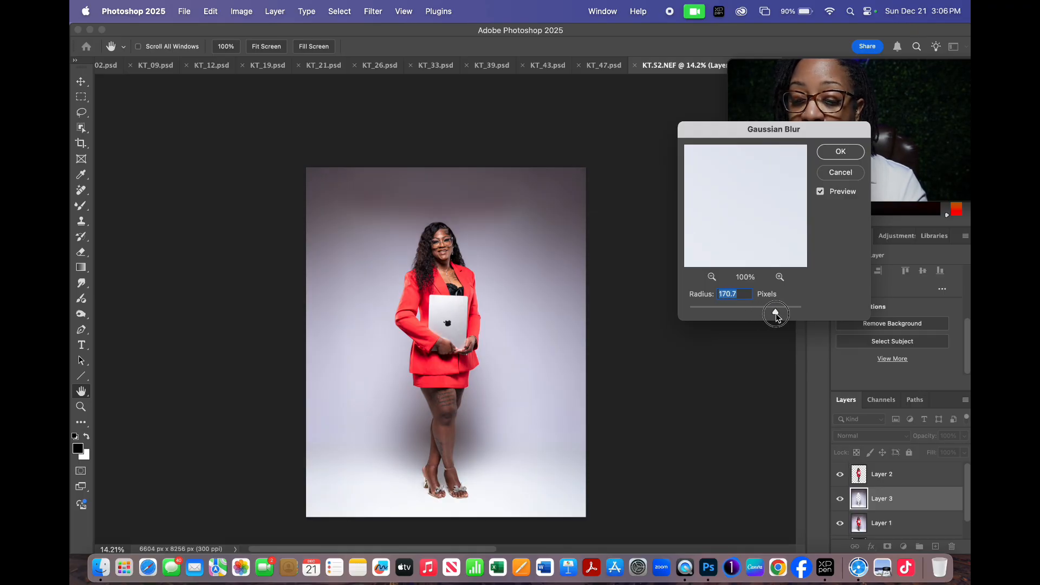
left_click_drag(774, 317, 775, 317)
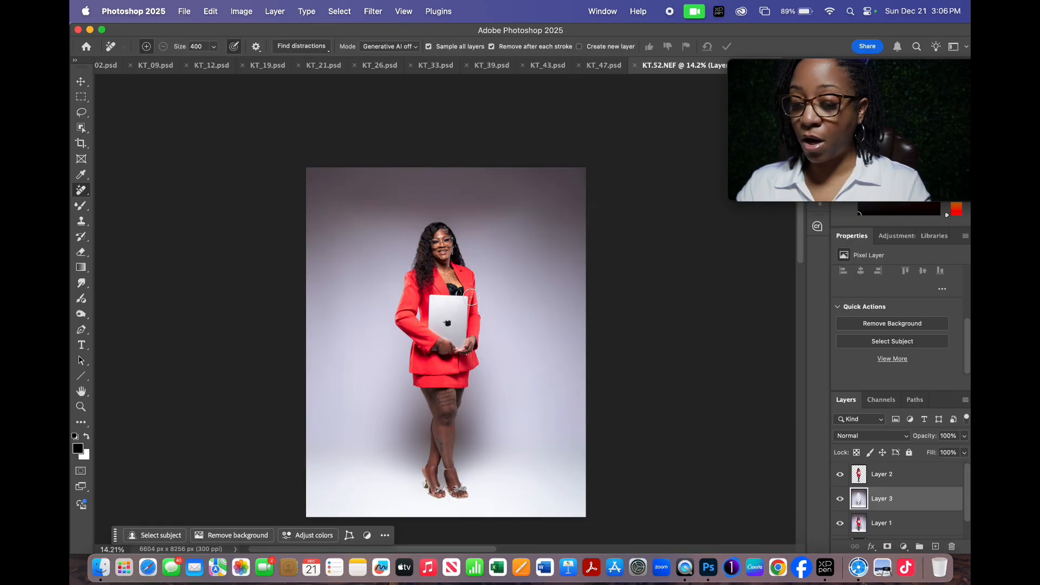
- Add 2% uniform, monochromatic noise to the blurred backdrop on Layer 3
left_click(374, 12)
mouse_move(386, 201)
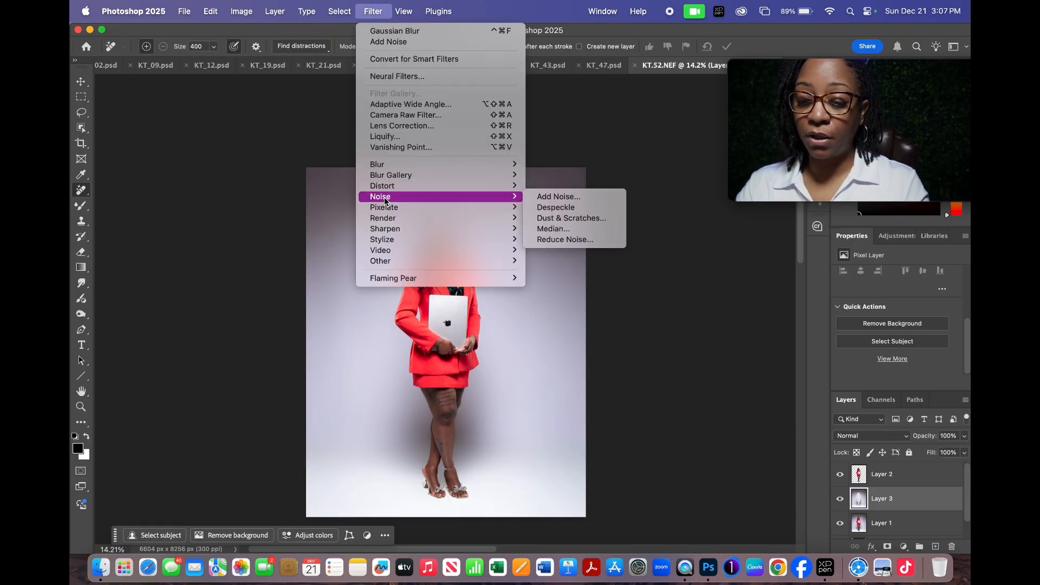
left_click(544, 197)
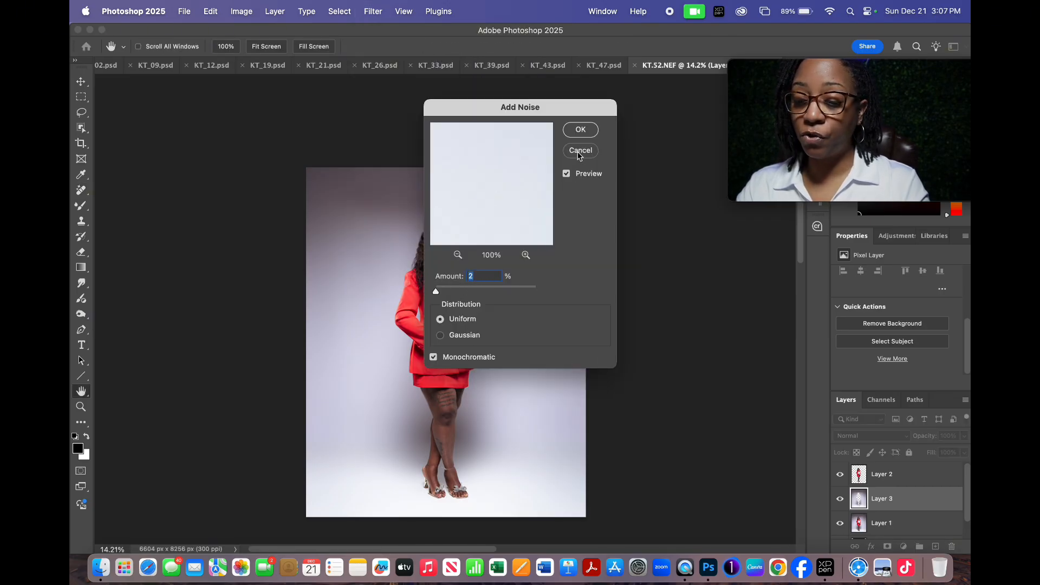
left_click(584, 131)
key("j")
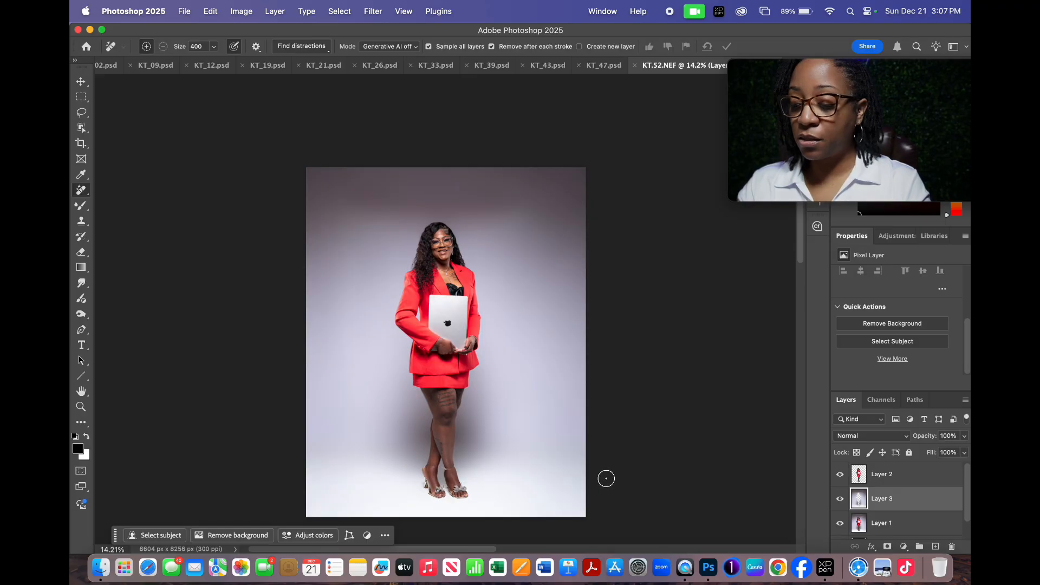
- Check the blurred floor around her legs and shoes, and add a white layer mask to Layer 3
scroll(412, 476, "up", 5)
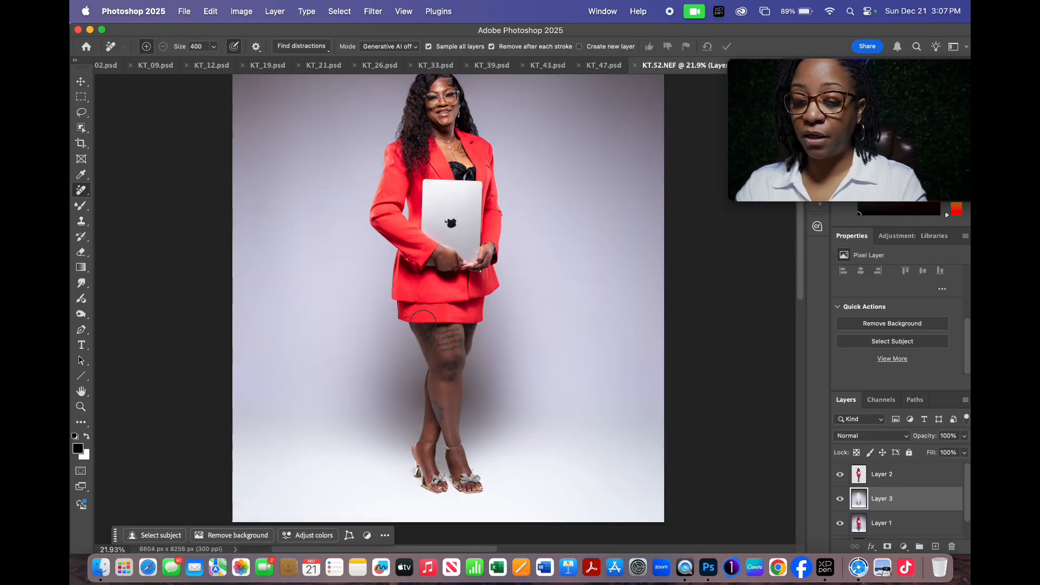
mouse_move(533, 275)
left_mouse_down()
mouse_move(532, 418)
mouse_move(541, 271)
left_mouse_up()
scroll(420, 495, "up", 5)
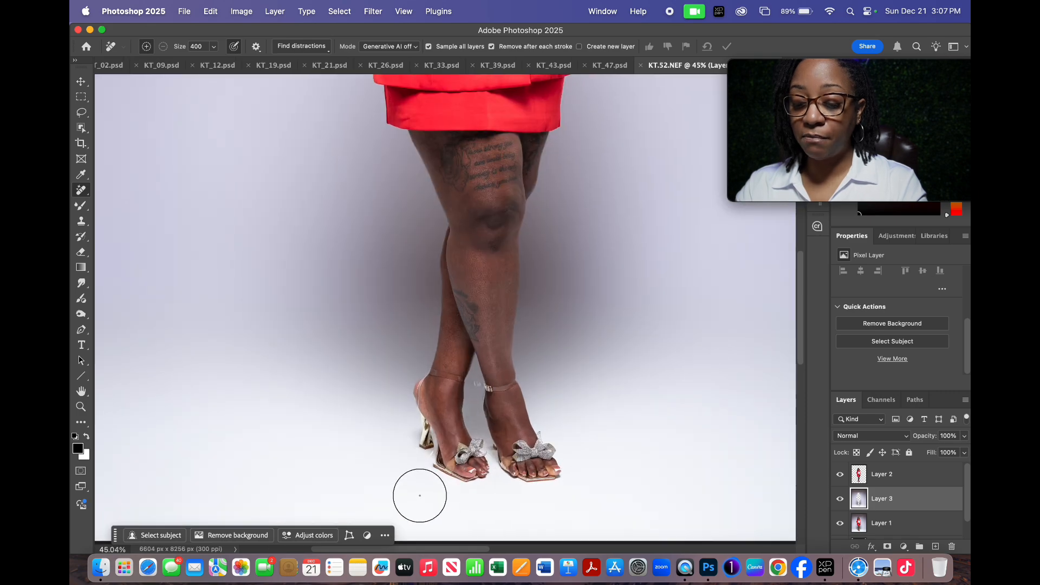
scroll(417, 493, "down", 3)
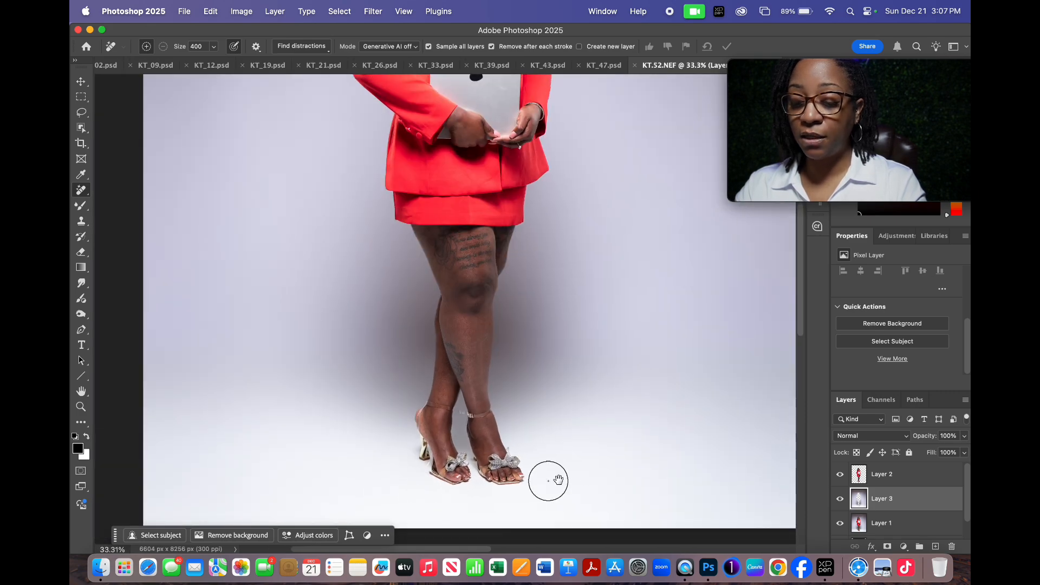
mouse_move(548, 480)
left_mouse_down()
mouse_move(579, 327)
mouse_move(557, 393)
mouse_move(569, 424)
left_mouse_up()
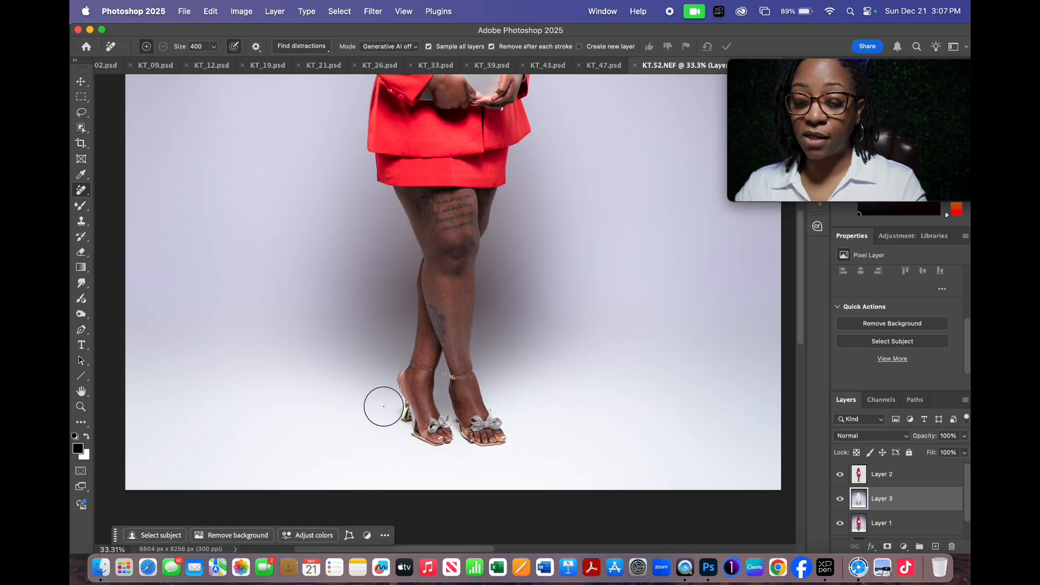
scroll(576, 362, "down", 3)
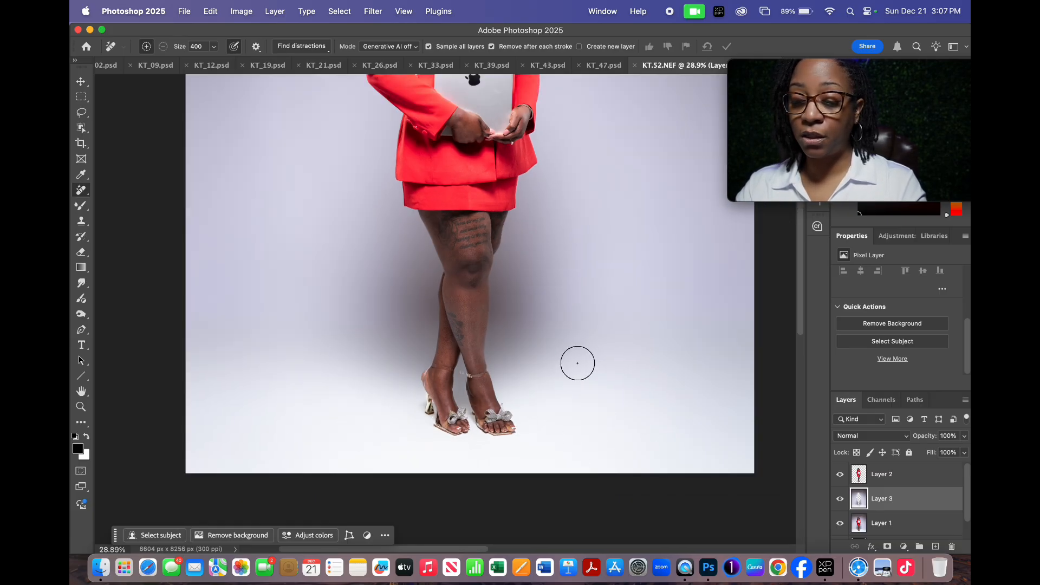
mouse_move(578, 276)
left_mouse_down()
mouse_move(557, 423)
mouse_move(564, 344)
left_mouse_up()
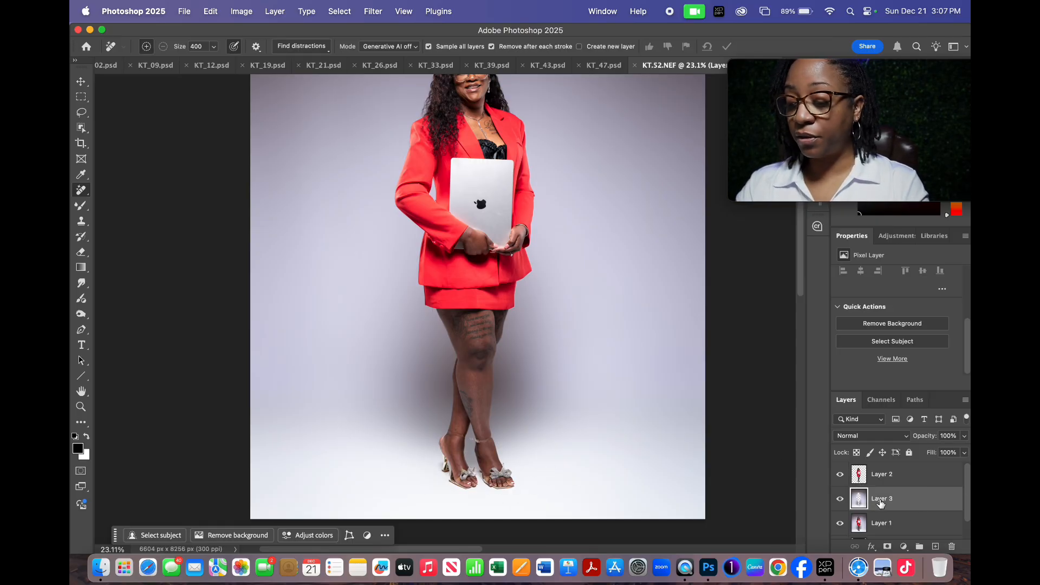
left_click(887, 547)
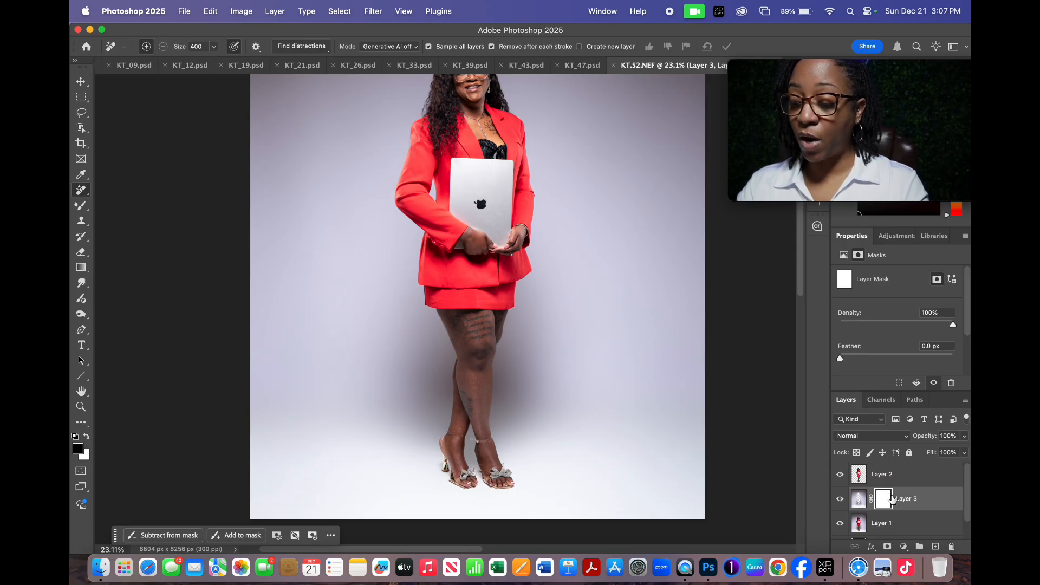
- Paint black on Layer 3's mask around her feet with a 2100-pixel Brush at 48% opacity to bring back the unblurred floor
left_click(81, 206)
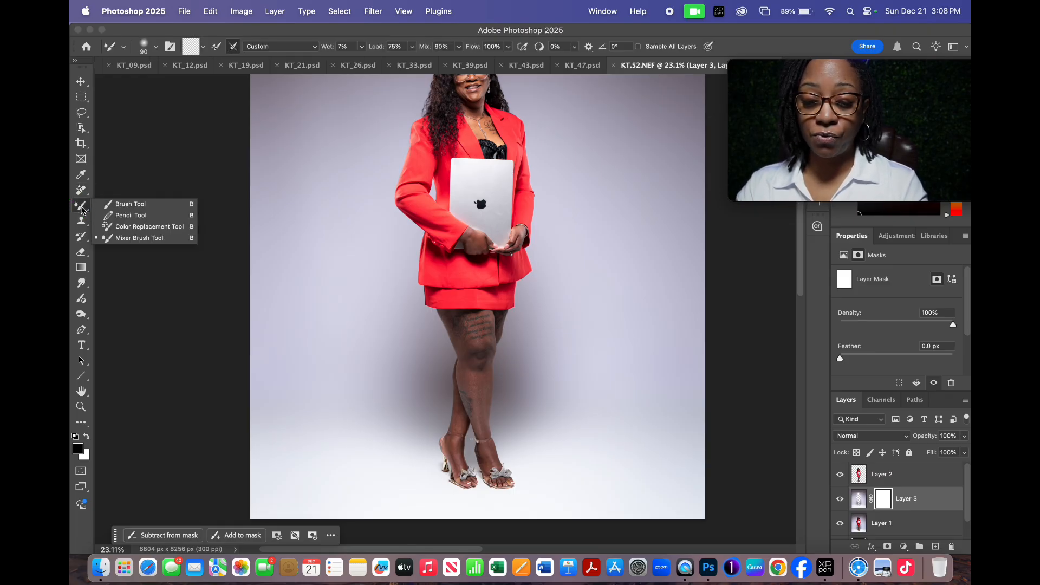
left_click(131, 205)
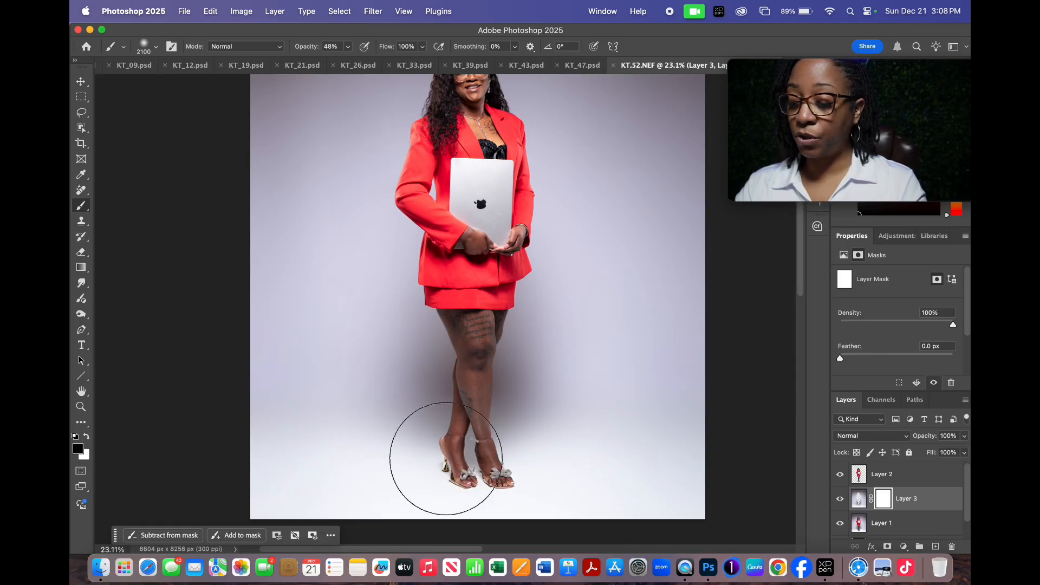
mouse_move(536, 462)
left_mouse_down()
mouse_move(596, 469)
mouse_move(279, 464)
mouse_move(557, 464)
mouse_move(314, 461)
mouse_move(520, 470)
mouse_move(333, 470)
mouse_move(428, 472)
mouse_move(353, 470)
left_mouse_up()
scroll(461, 477, "up", 5)
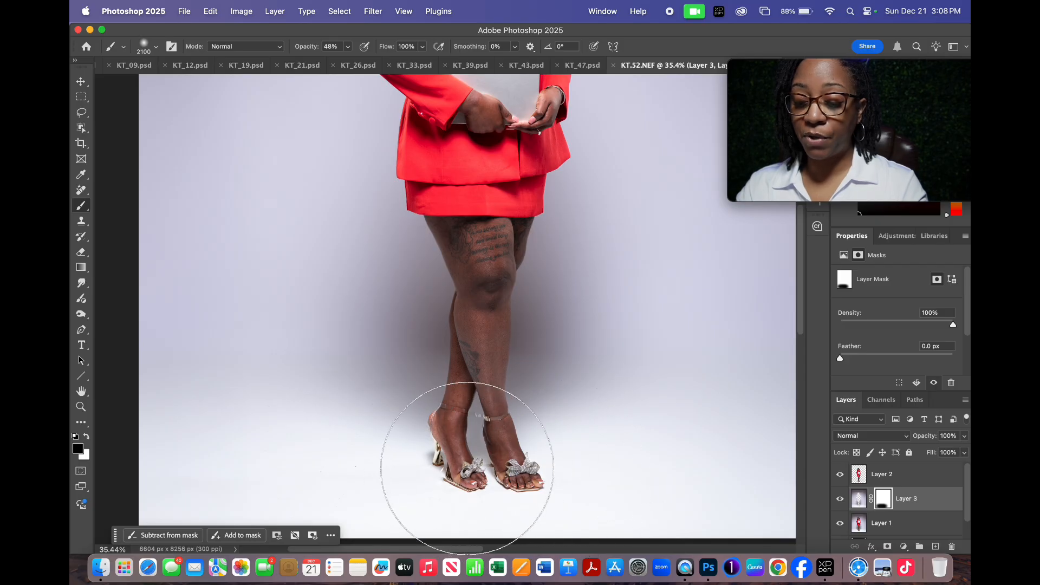
scroll(464, 465, "down", 2)
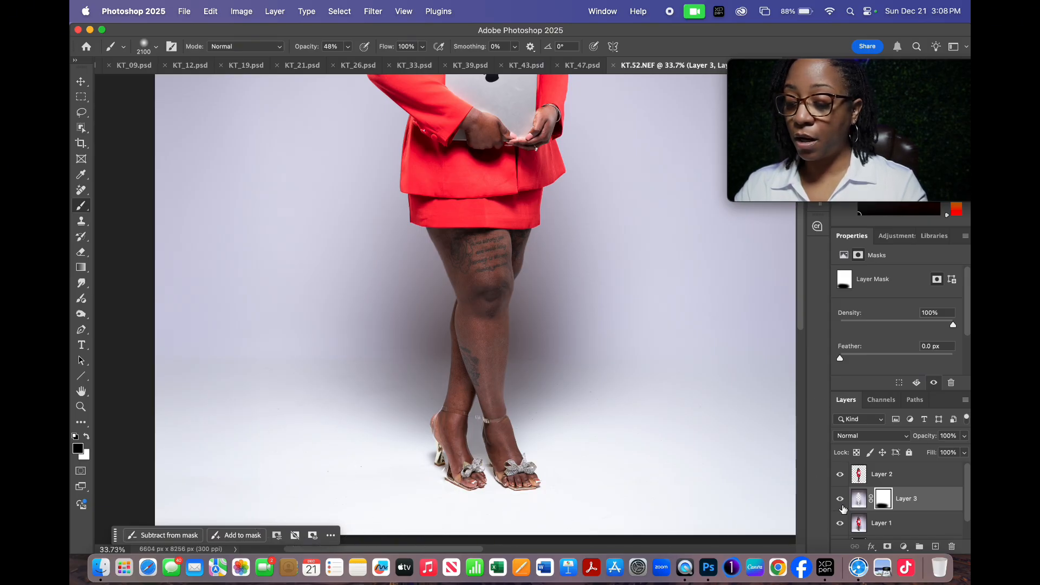
- Compare the full portrait with and without the blurred backdrop by toggling Layer 3's visibility, leaving it shown
left_click(841, 501)
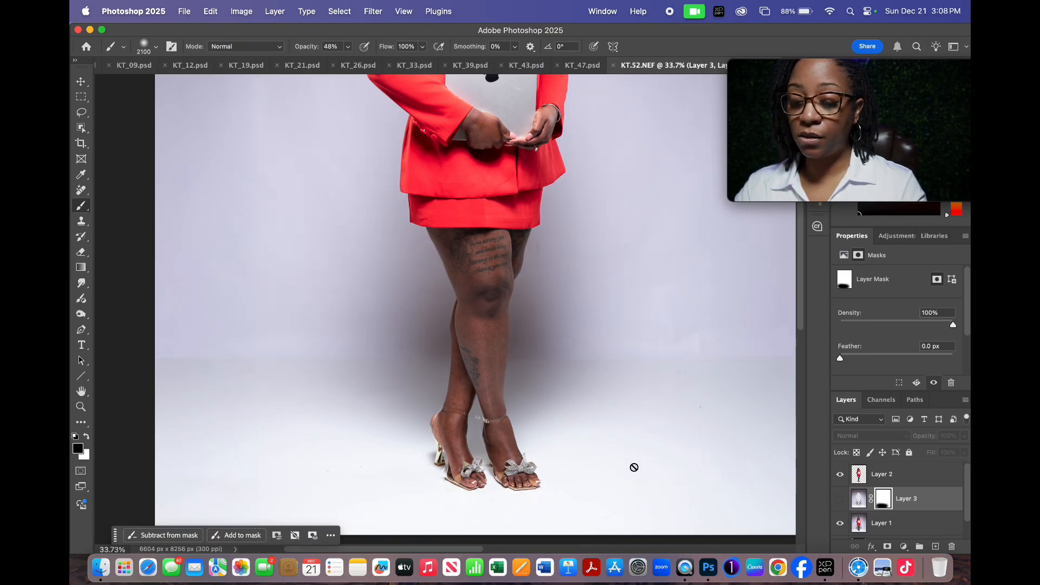
scroll(632, 463, "down", 5)
scroll(632, 436, "down", 3)
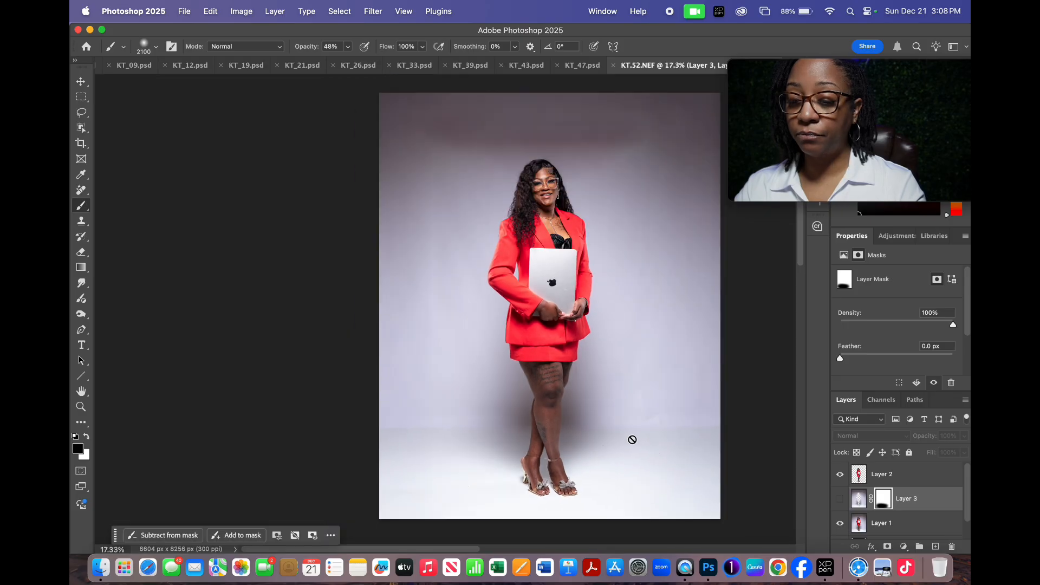
left_click(841, 501)
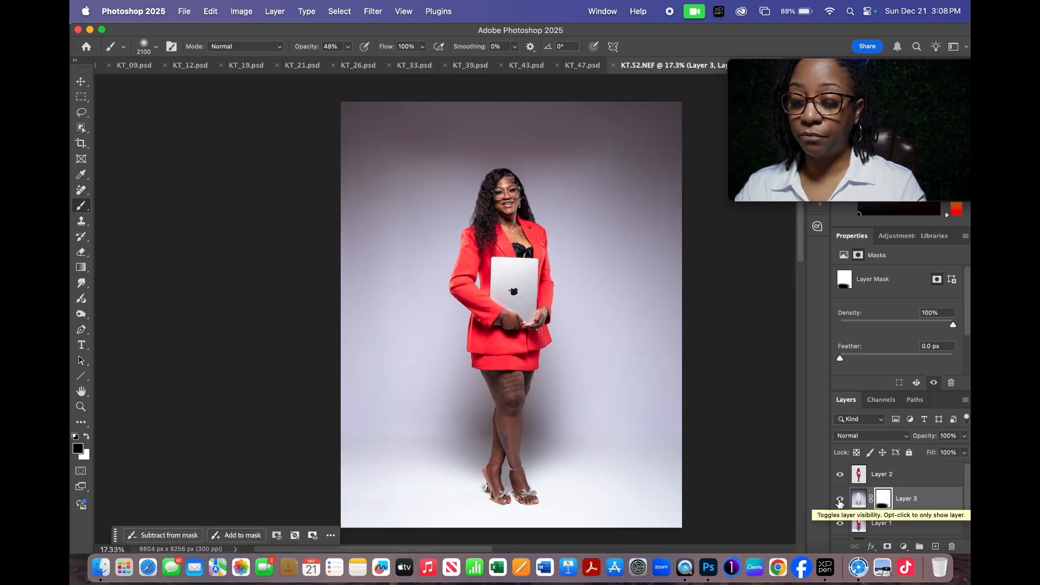
left_click(840, 502)
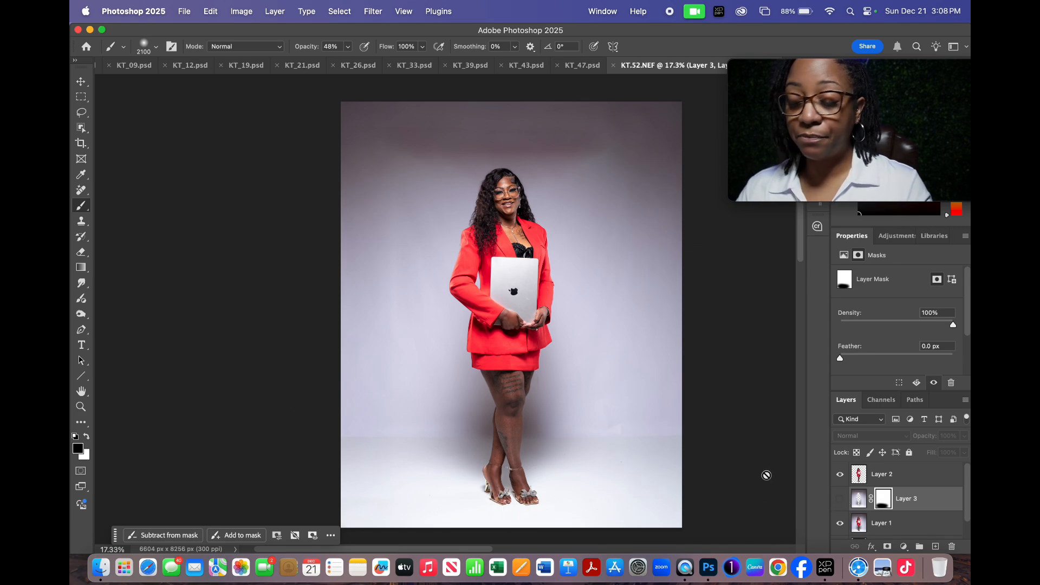
left_click(840, 499)
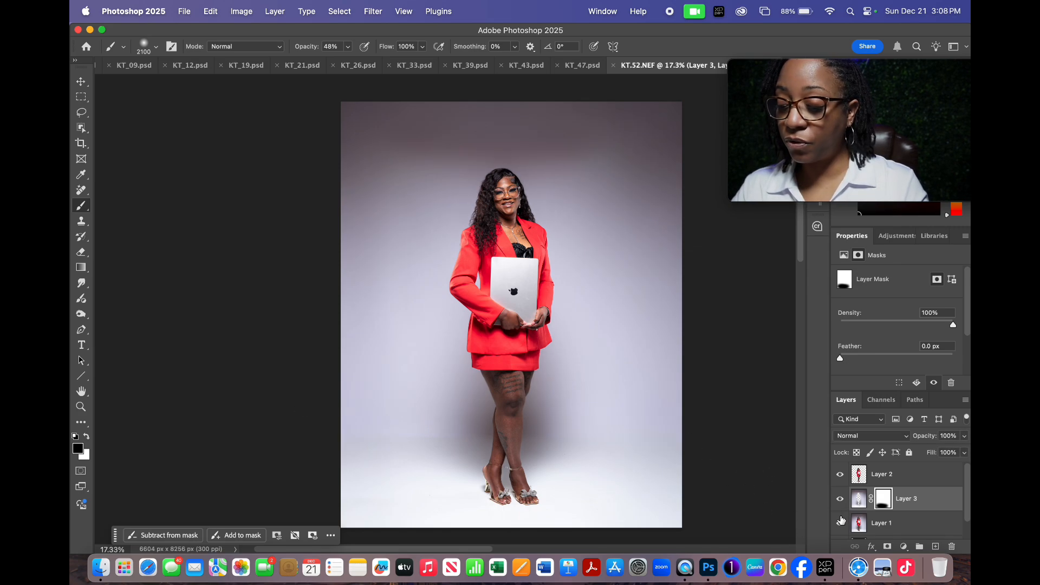